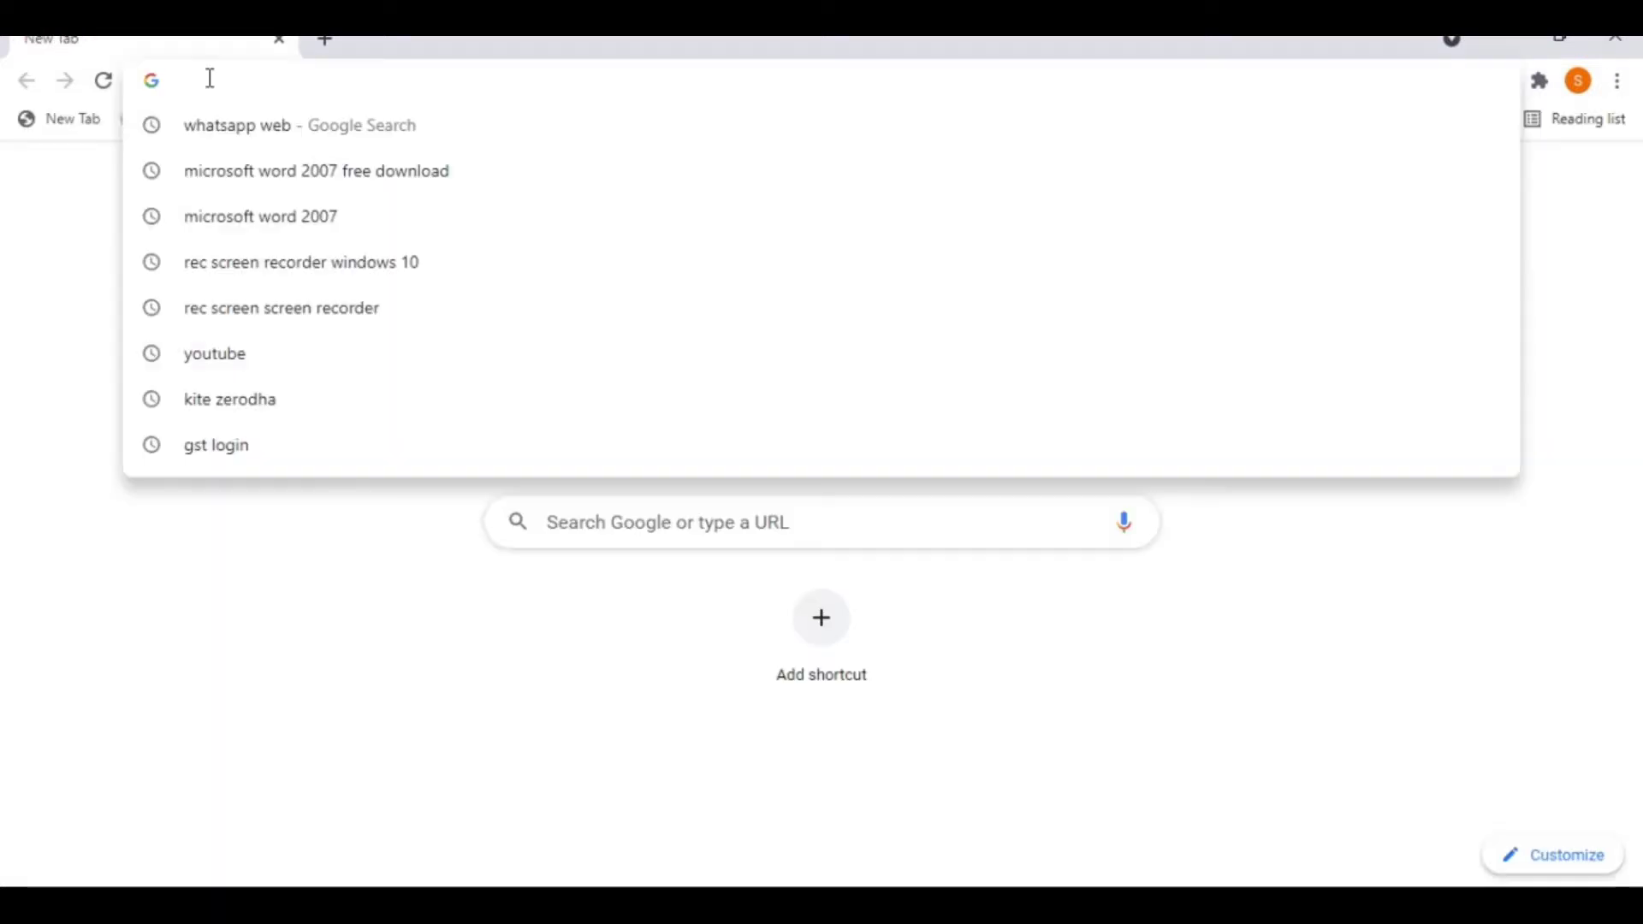
Search Google for 'nsdl pan card' and open the 'Online PAN application - NSDL' result.
{"action": "type", "text": "n"}
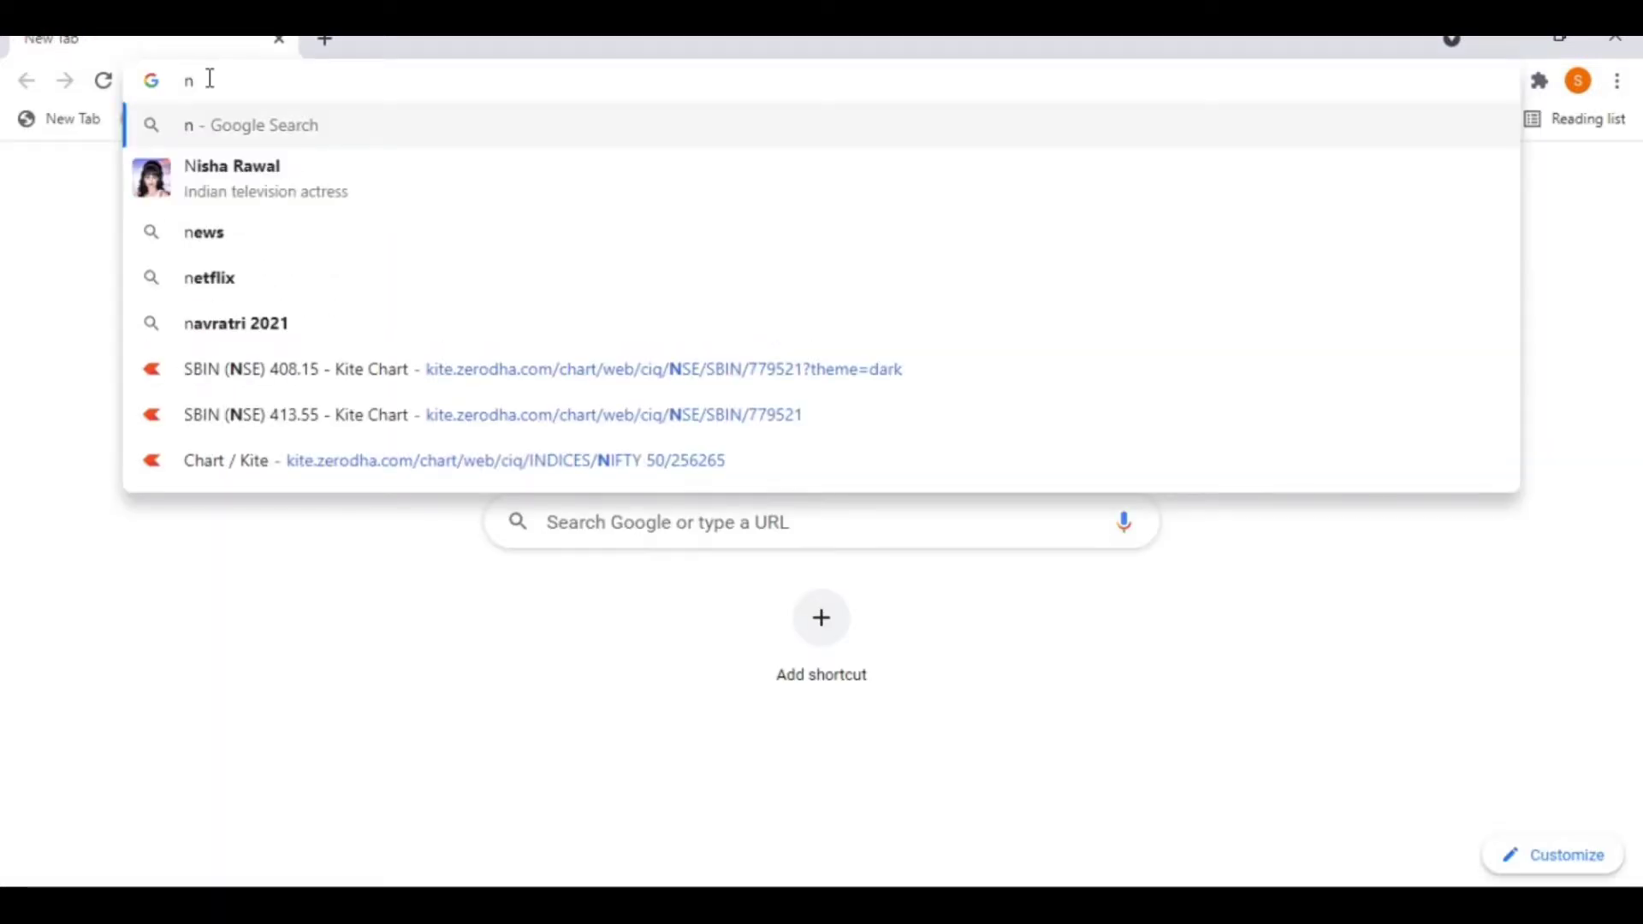
{"action": "type", "text": "sdl"}
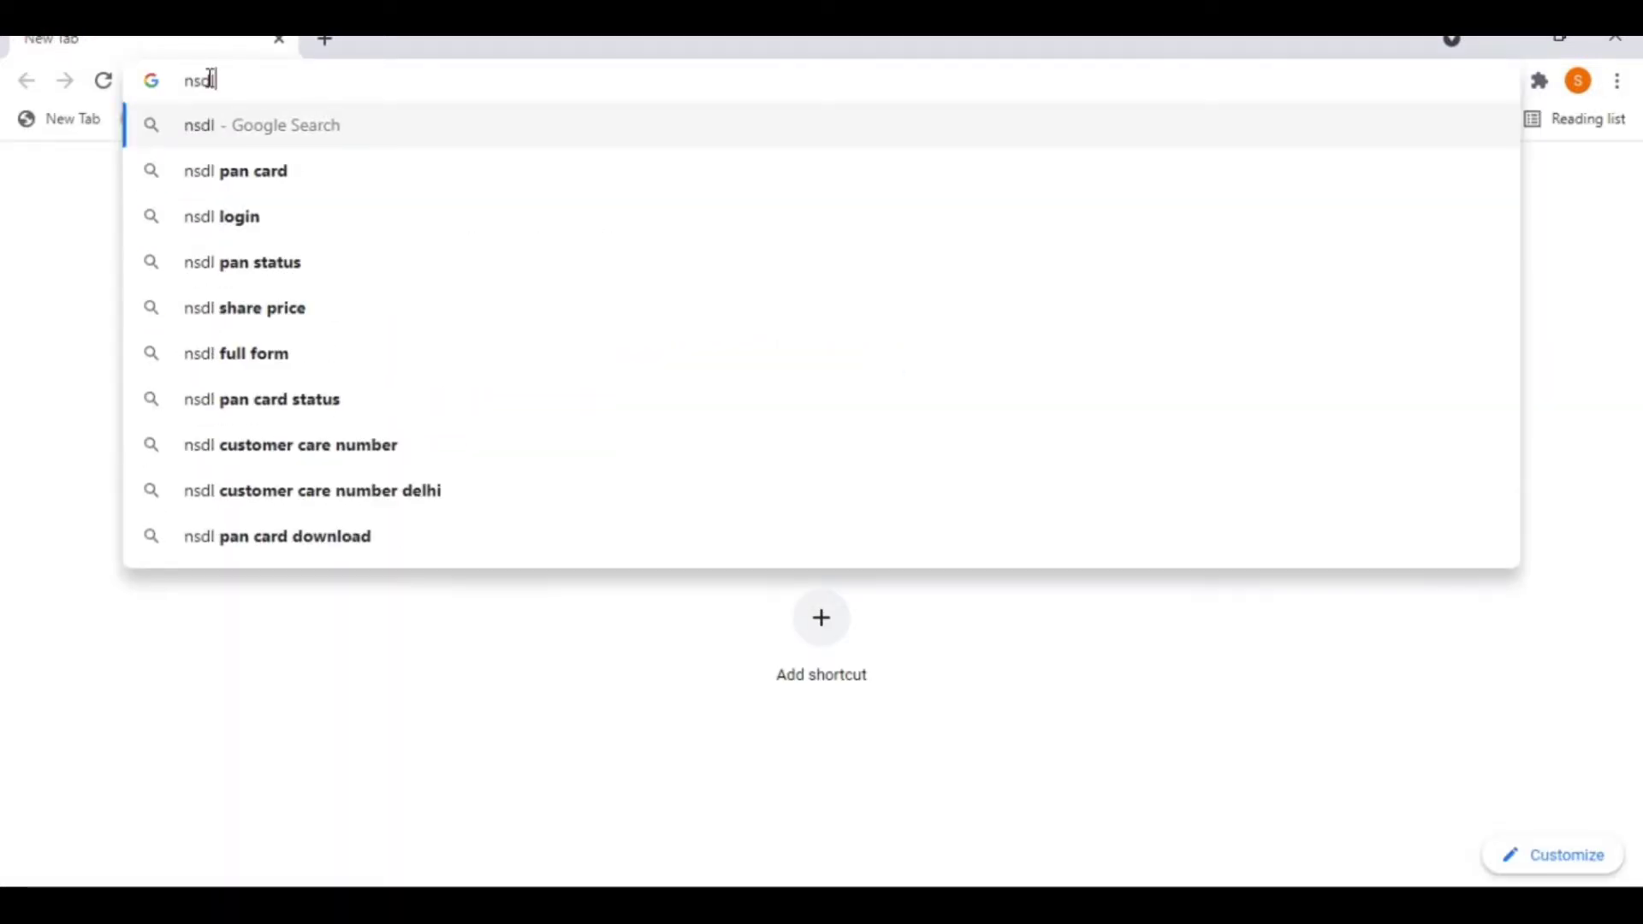
{"action": "left_click", "coordinate": [198, 171]}
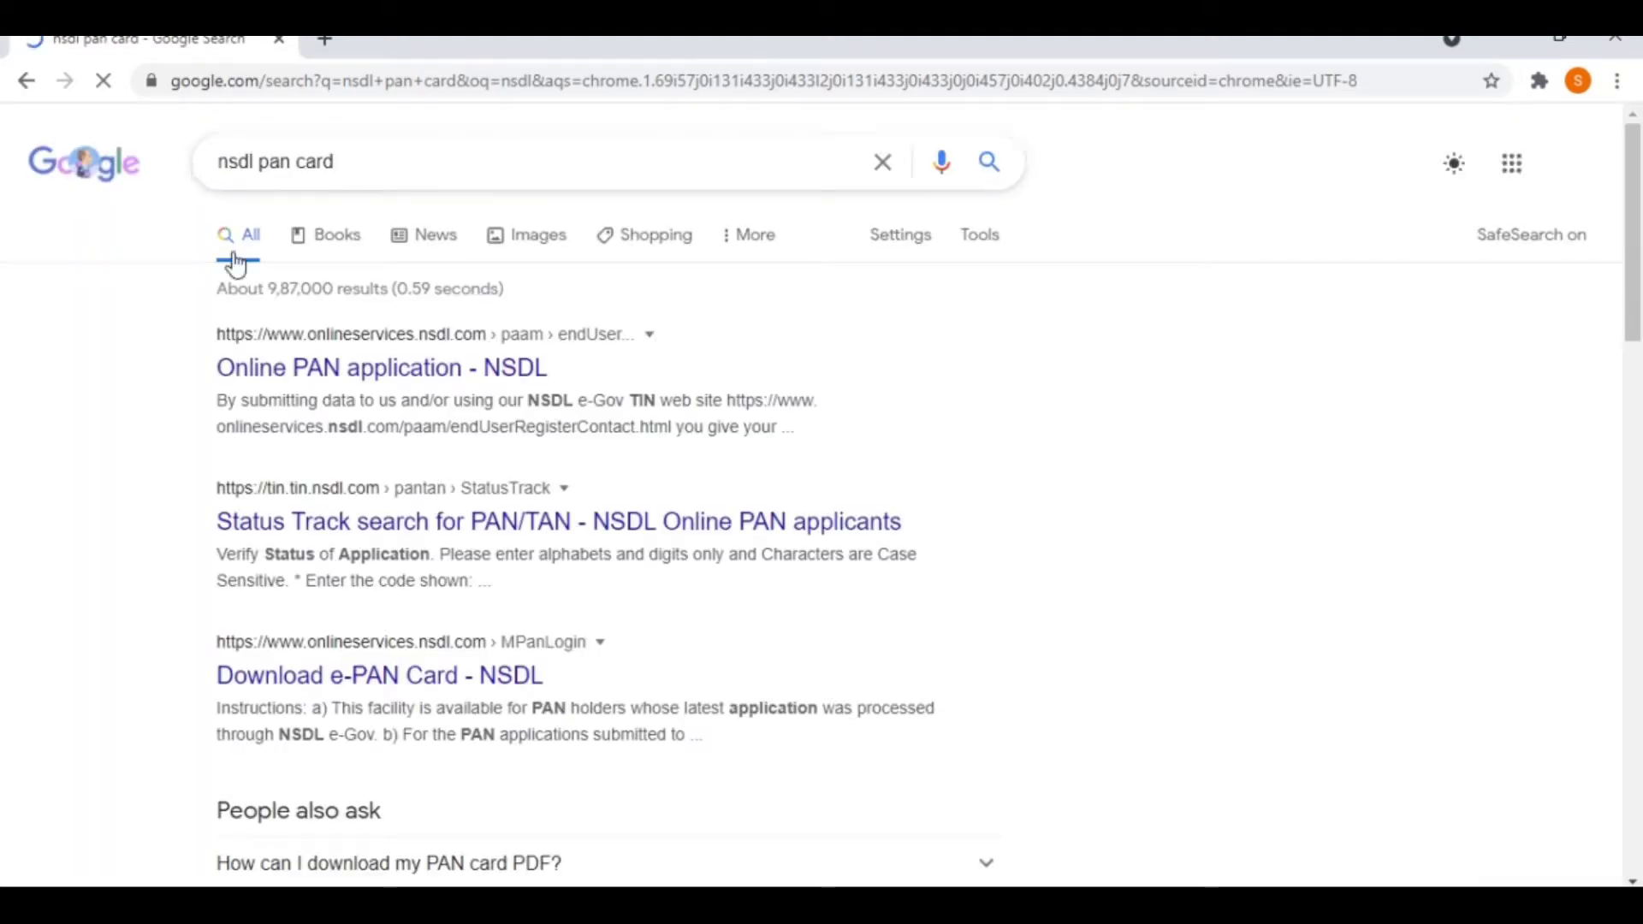
{"action": "left_click", "coordinate": [343, 383]}
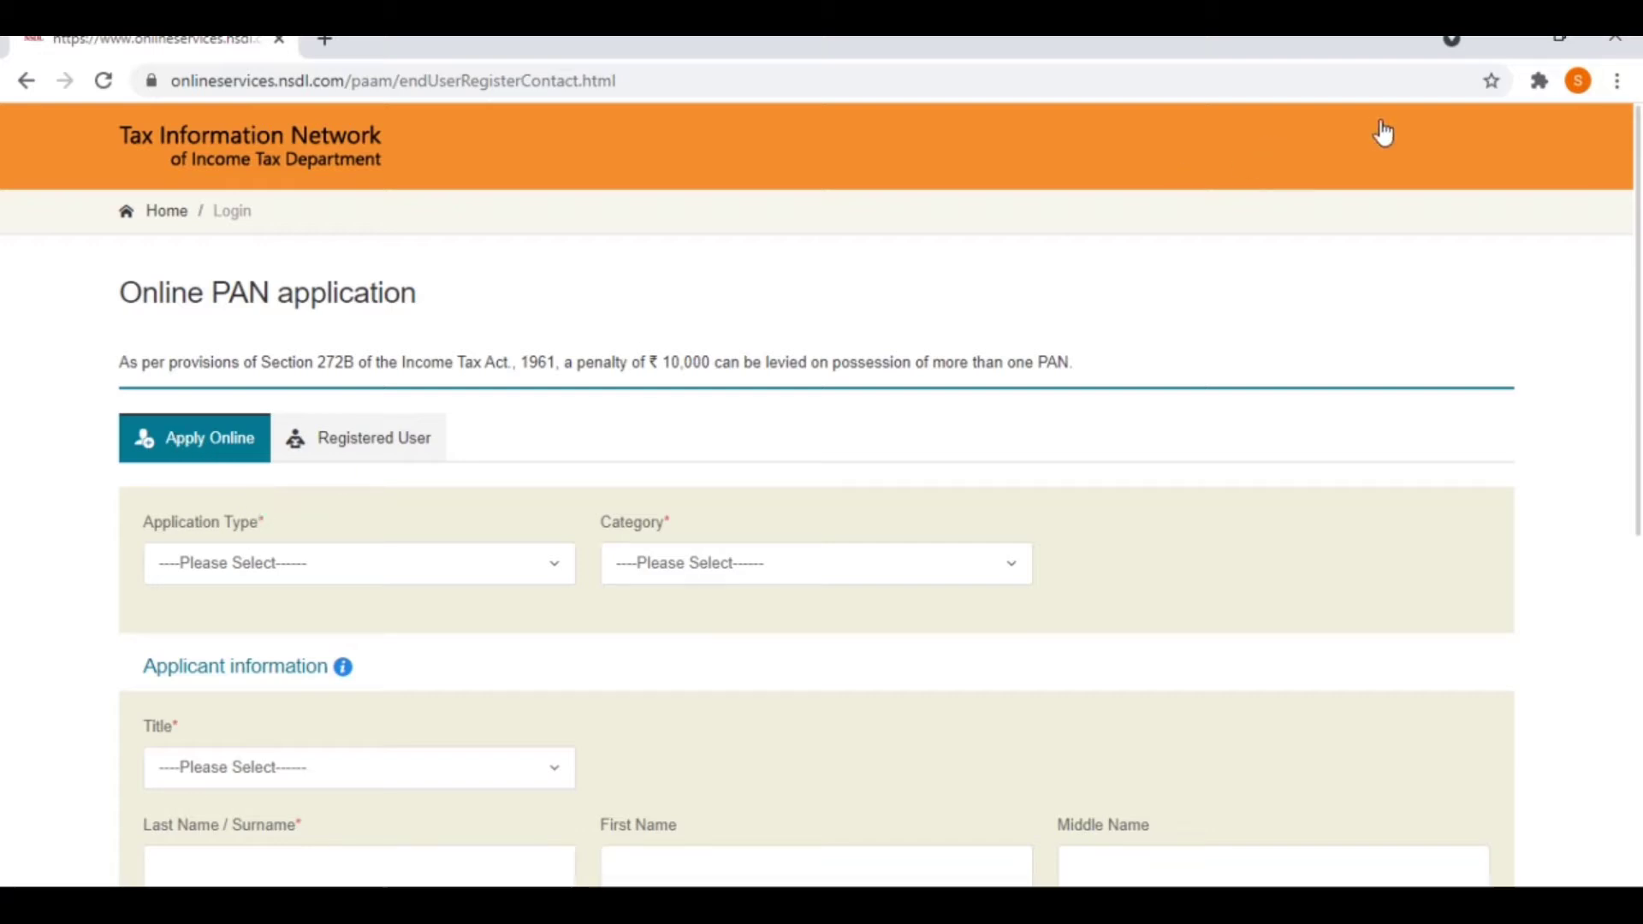
Choose 'New PAN - Indian Citizen (Form 49A)' as the application type and INDIVIDUAL as the category.
{"action": "scroll", "coordinate": [1380, 132], "scroll_direction": "down", "scroll_amount": 1}
{"action": "scroll", "coordinate": [1383, 133], "scroll_direction": "down", "scroll_amount": 1}
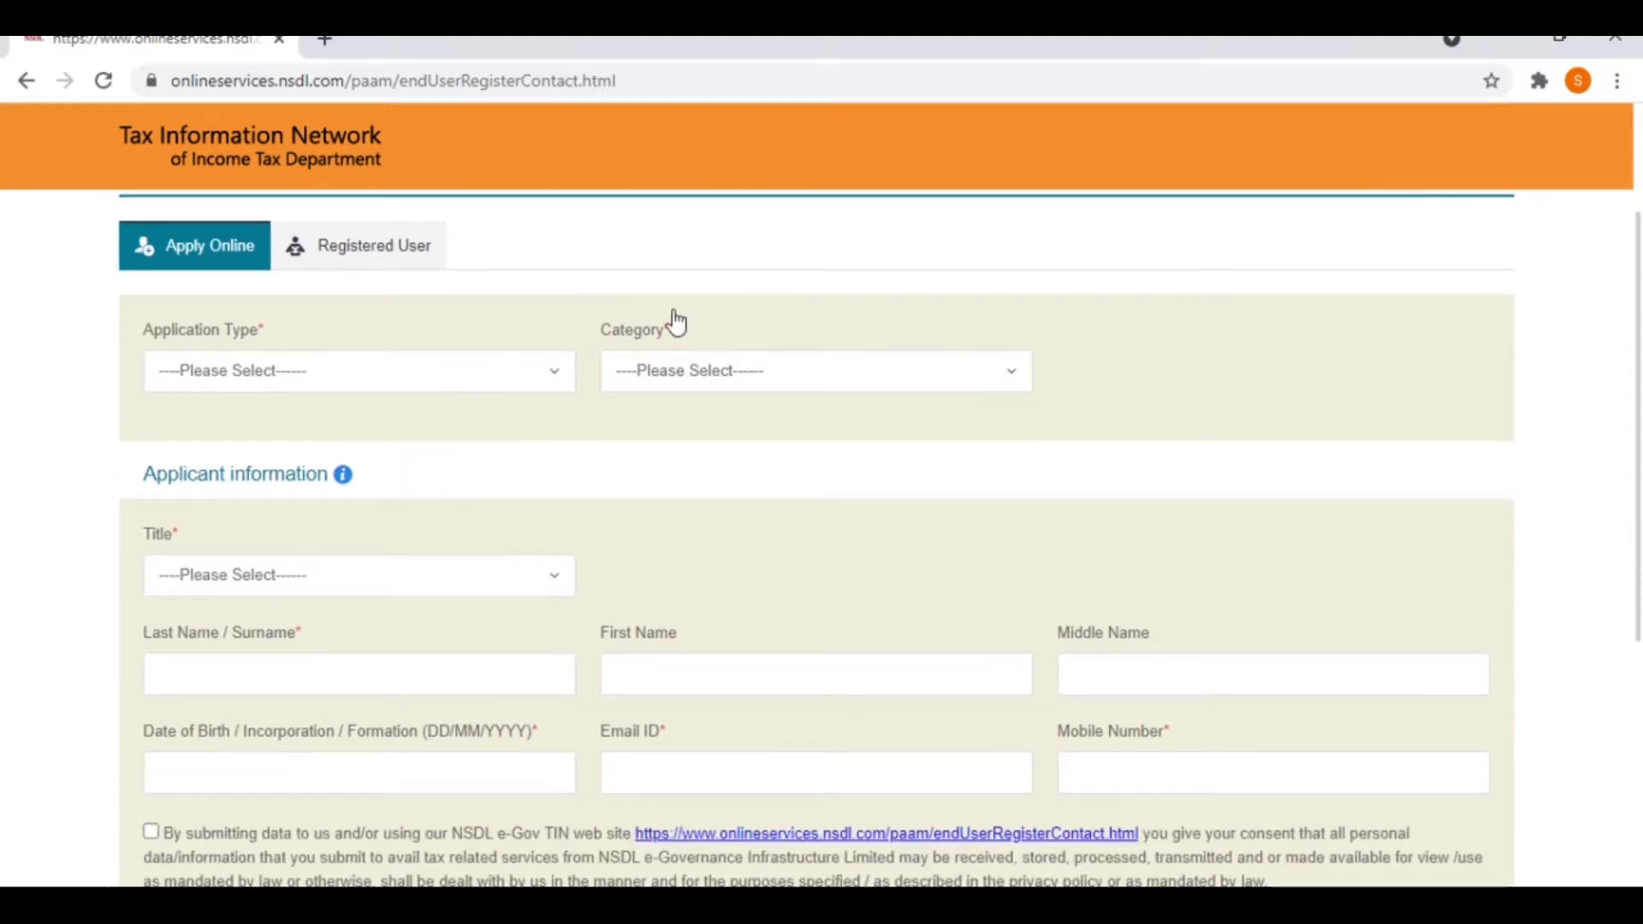
{"action": "left_click", "coordinate": [551, 387]}
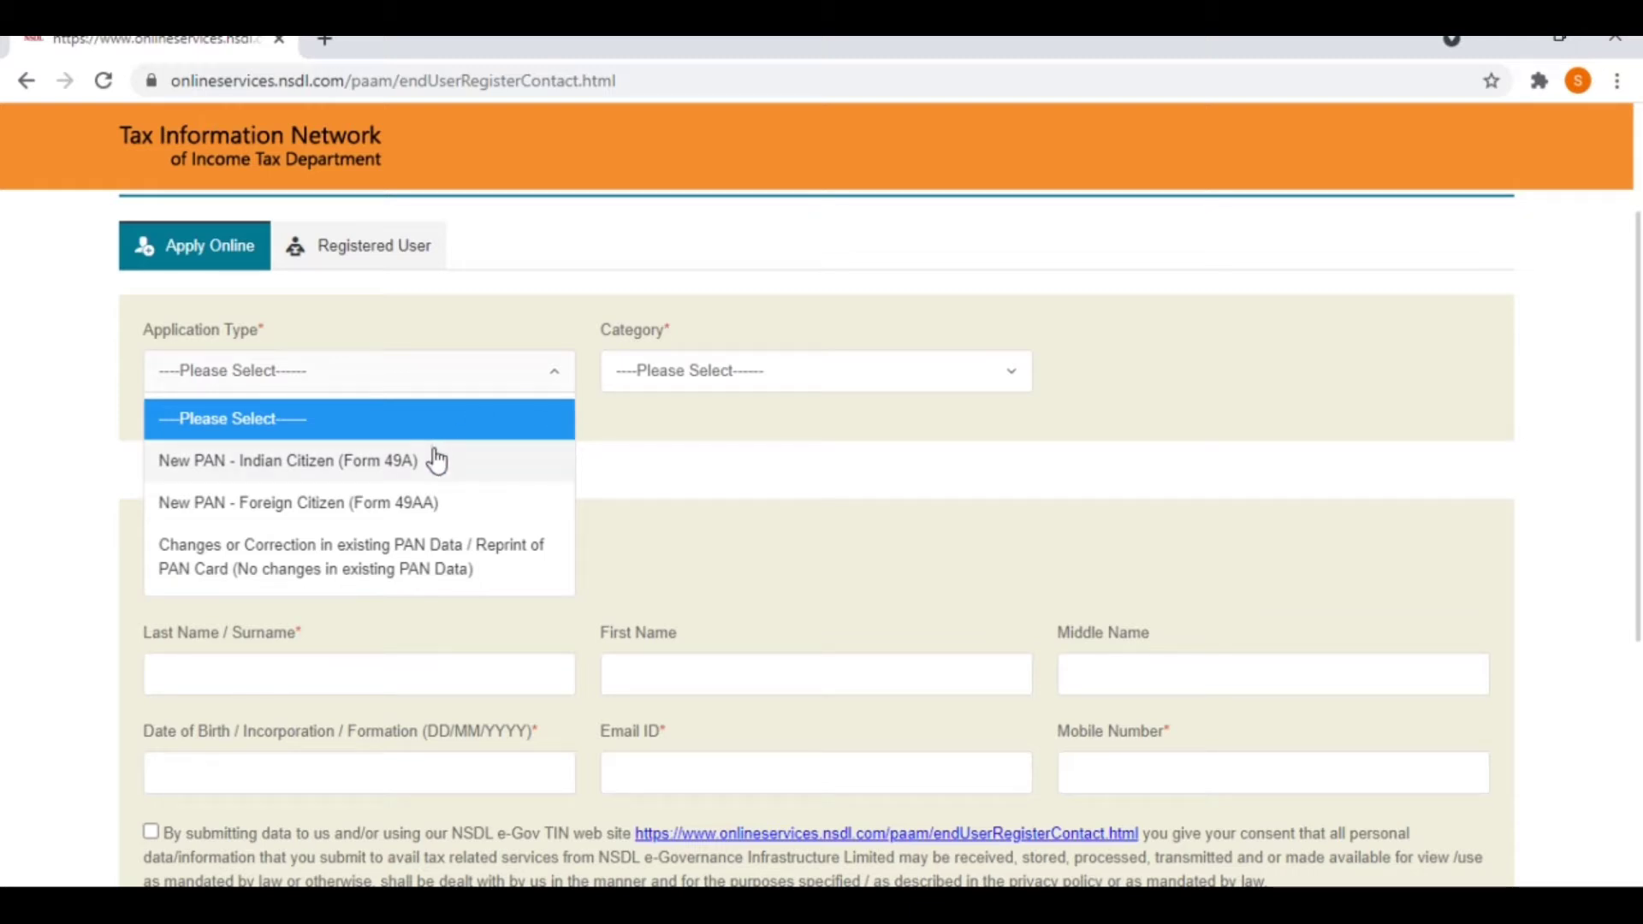
{"action": "left_click", "coordinate": [390, 463]}
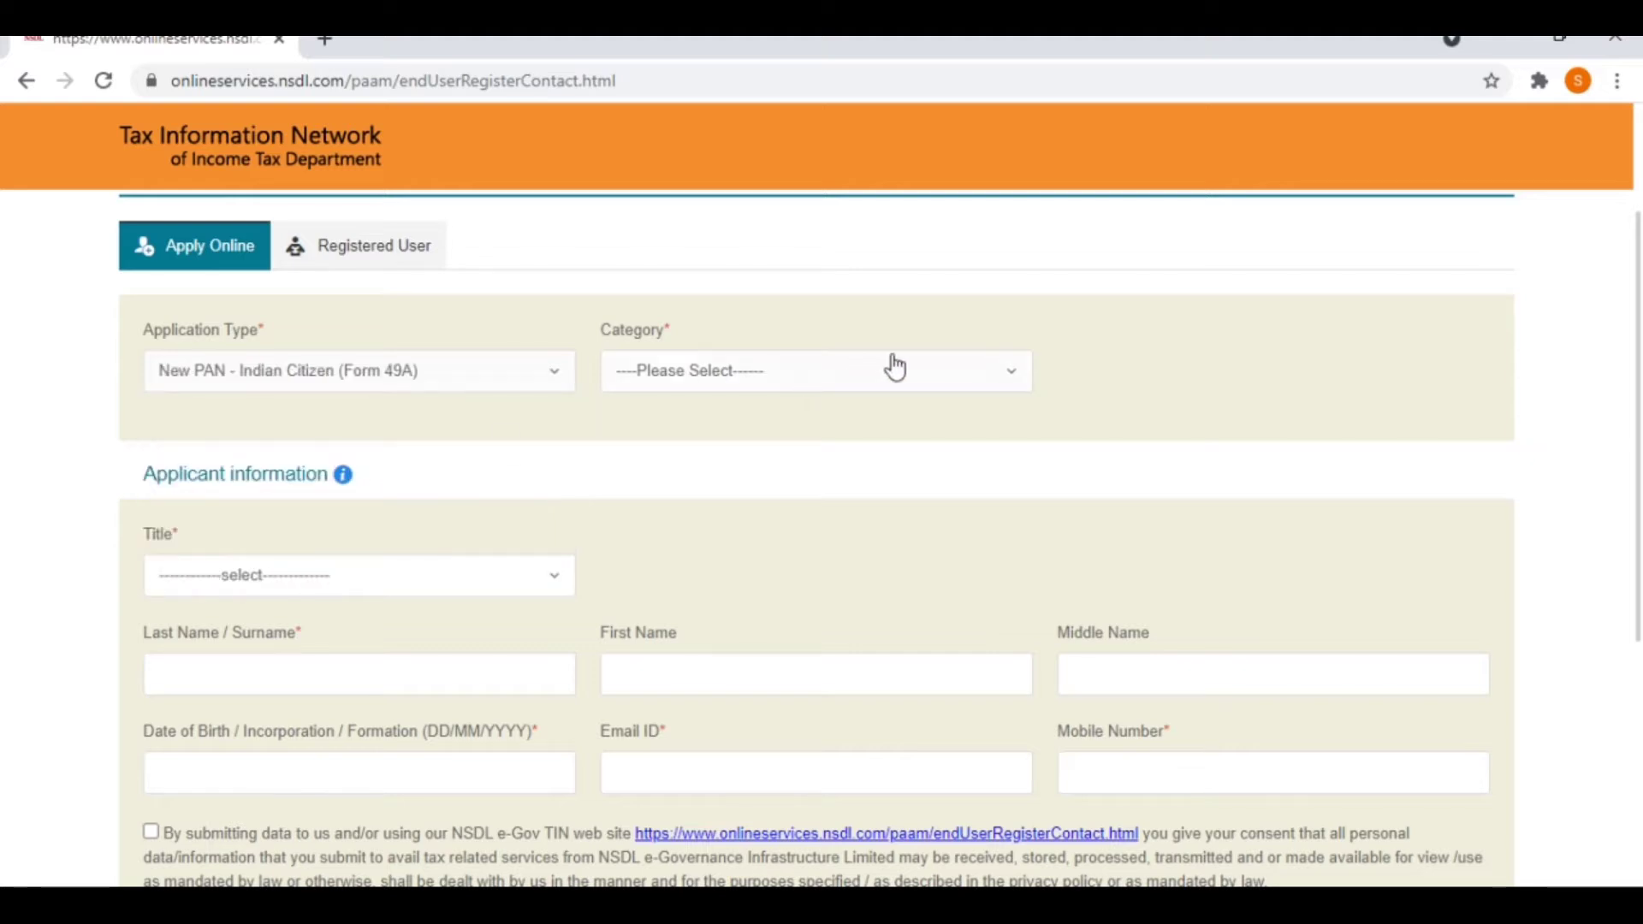
{"action": "left_click", "coordinate": [1017, 378]}
{"action": "left_click", "coordinate": [868, 470]}
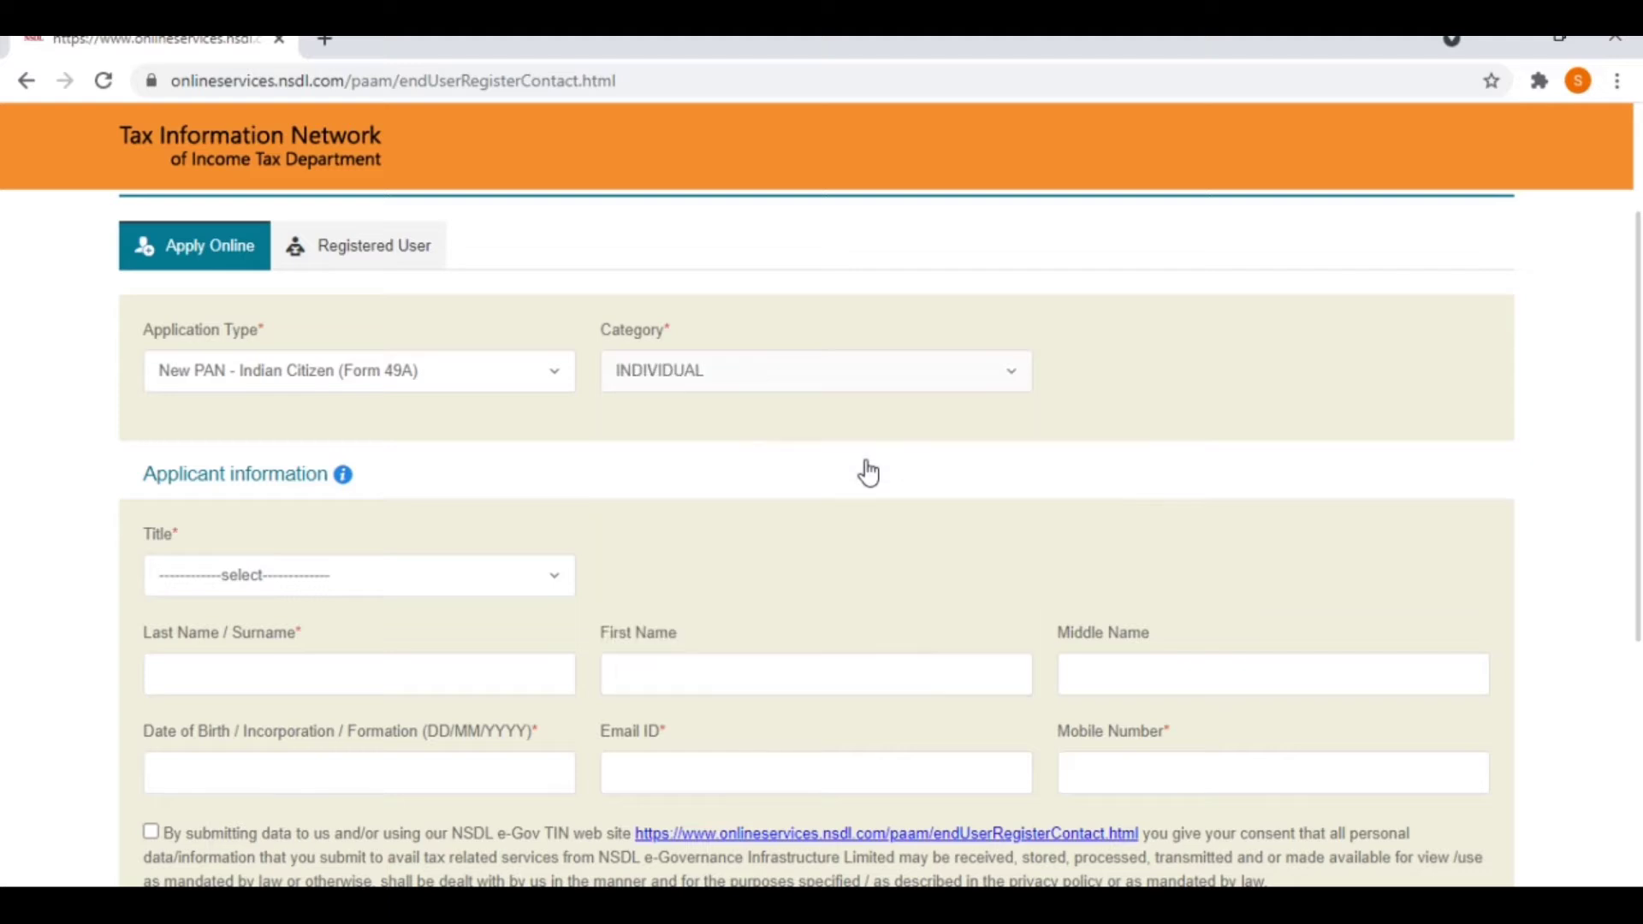
{"action": "left_click", "coordinate": [552, 588]}
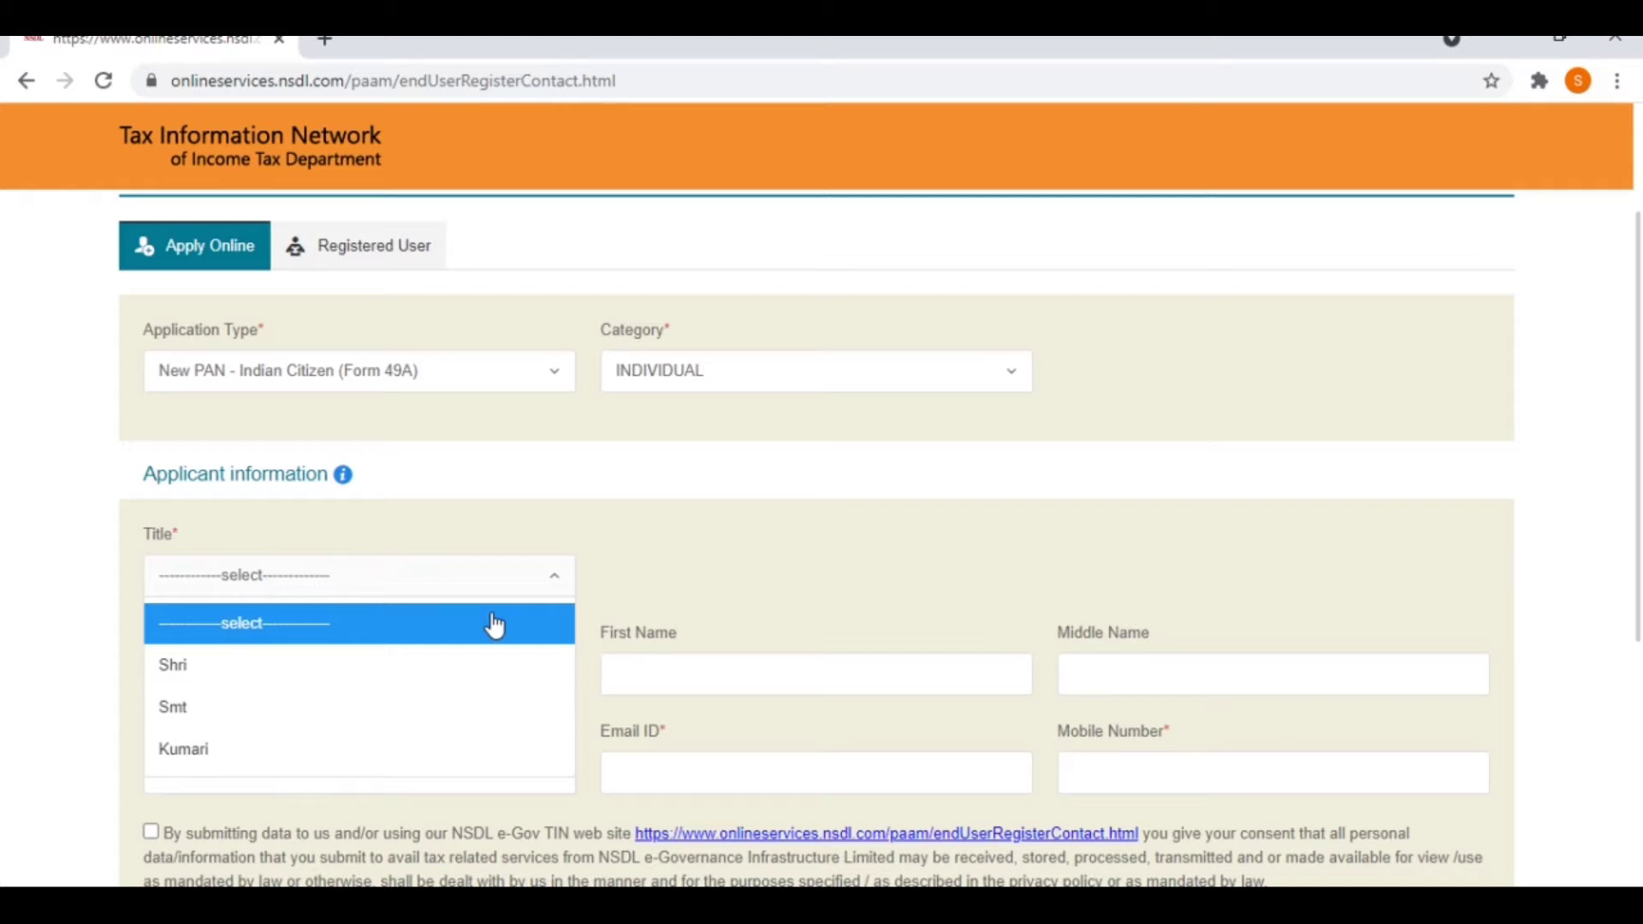
Set the title to Kumari and enter the applicant's surname and first name.
{"action": "left_click", "coordinate": [257, 749]}
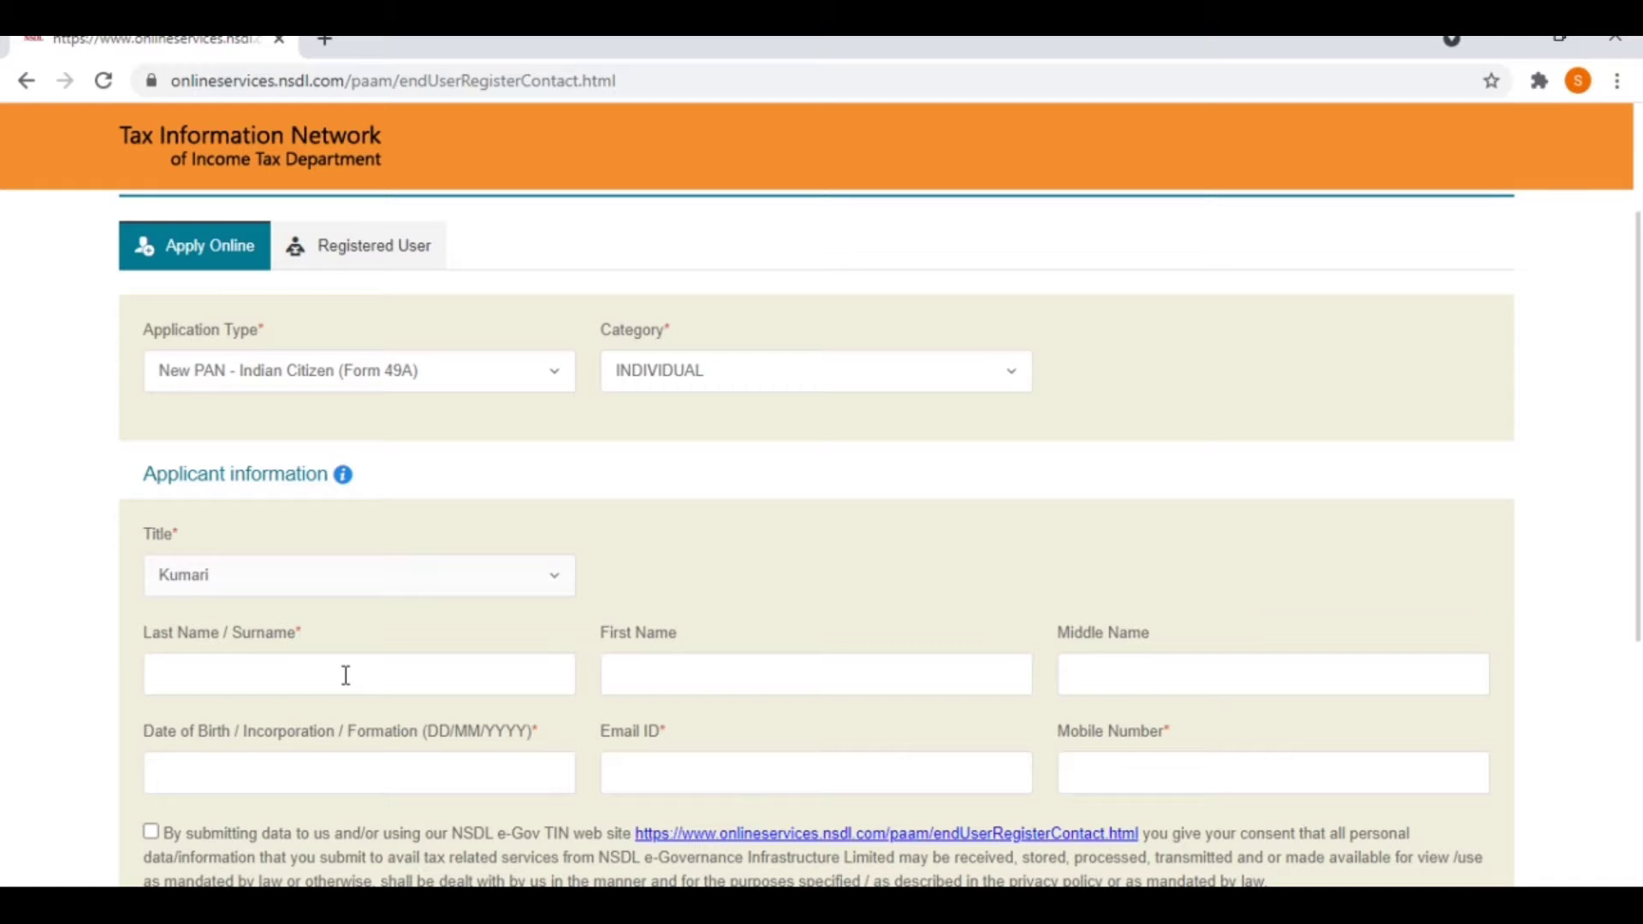
{"action": "left_click", "coordinate": [346, 676]}
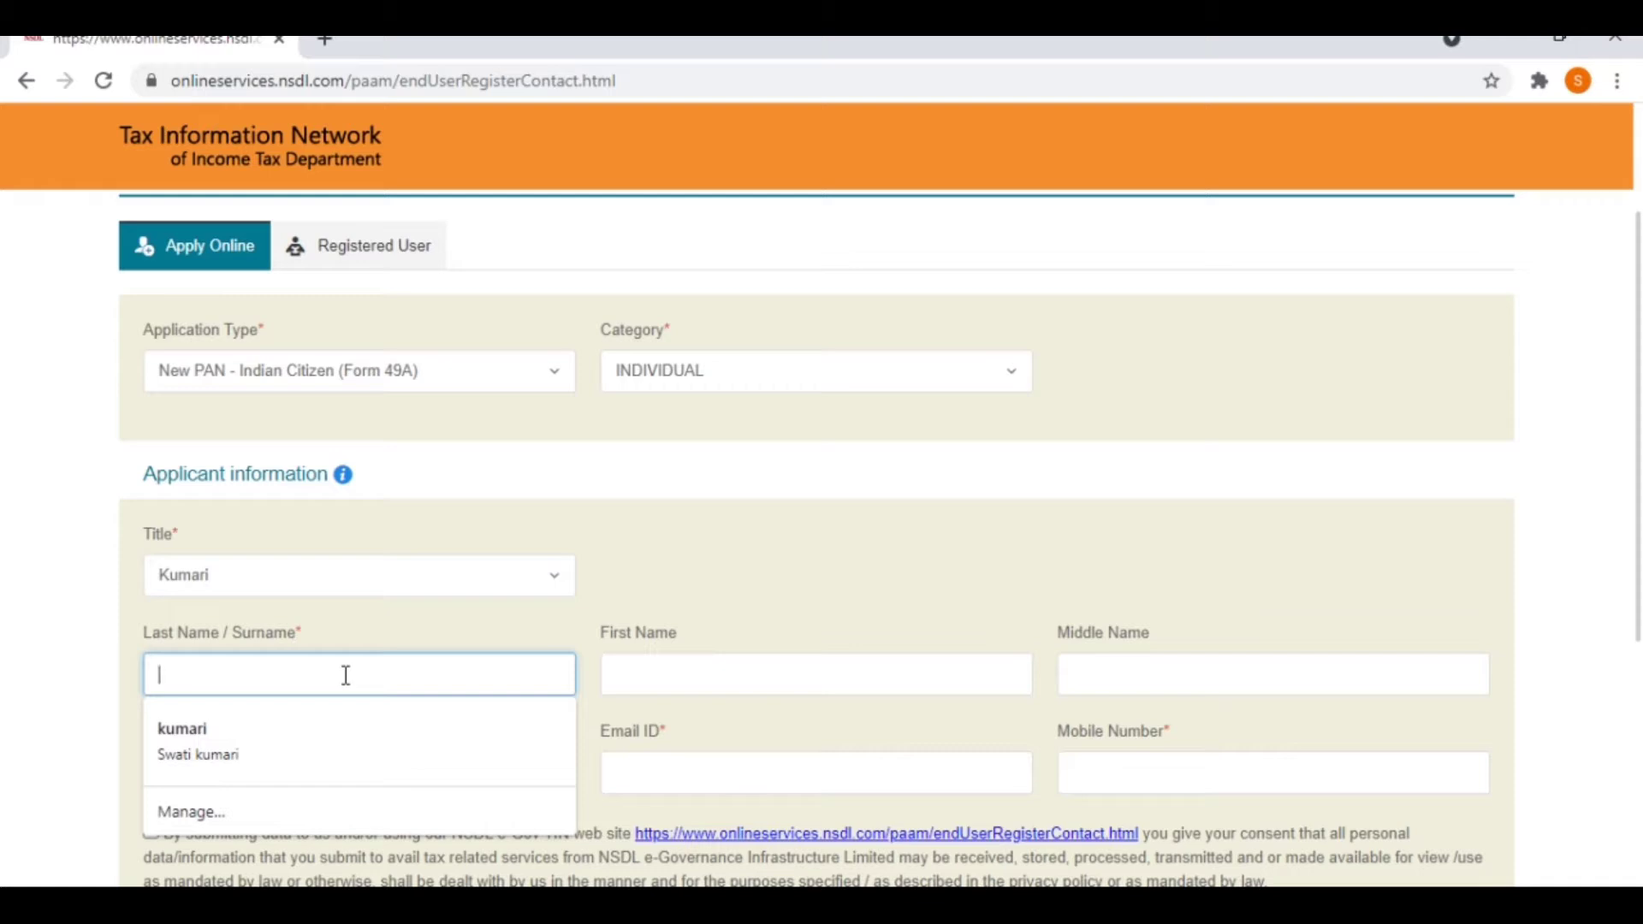
{"action": "left_click", "coordinate": [809, 681]}
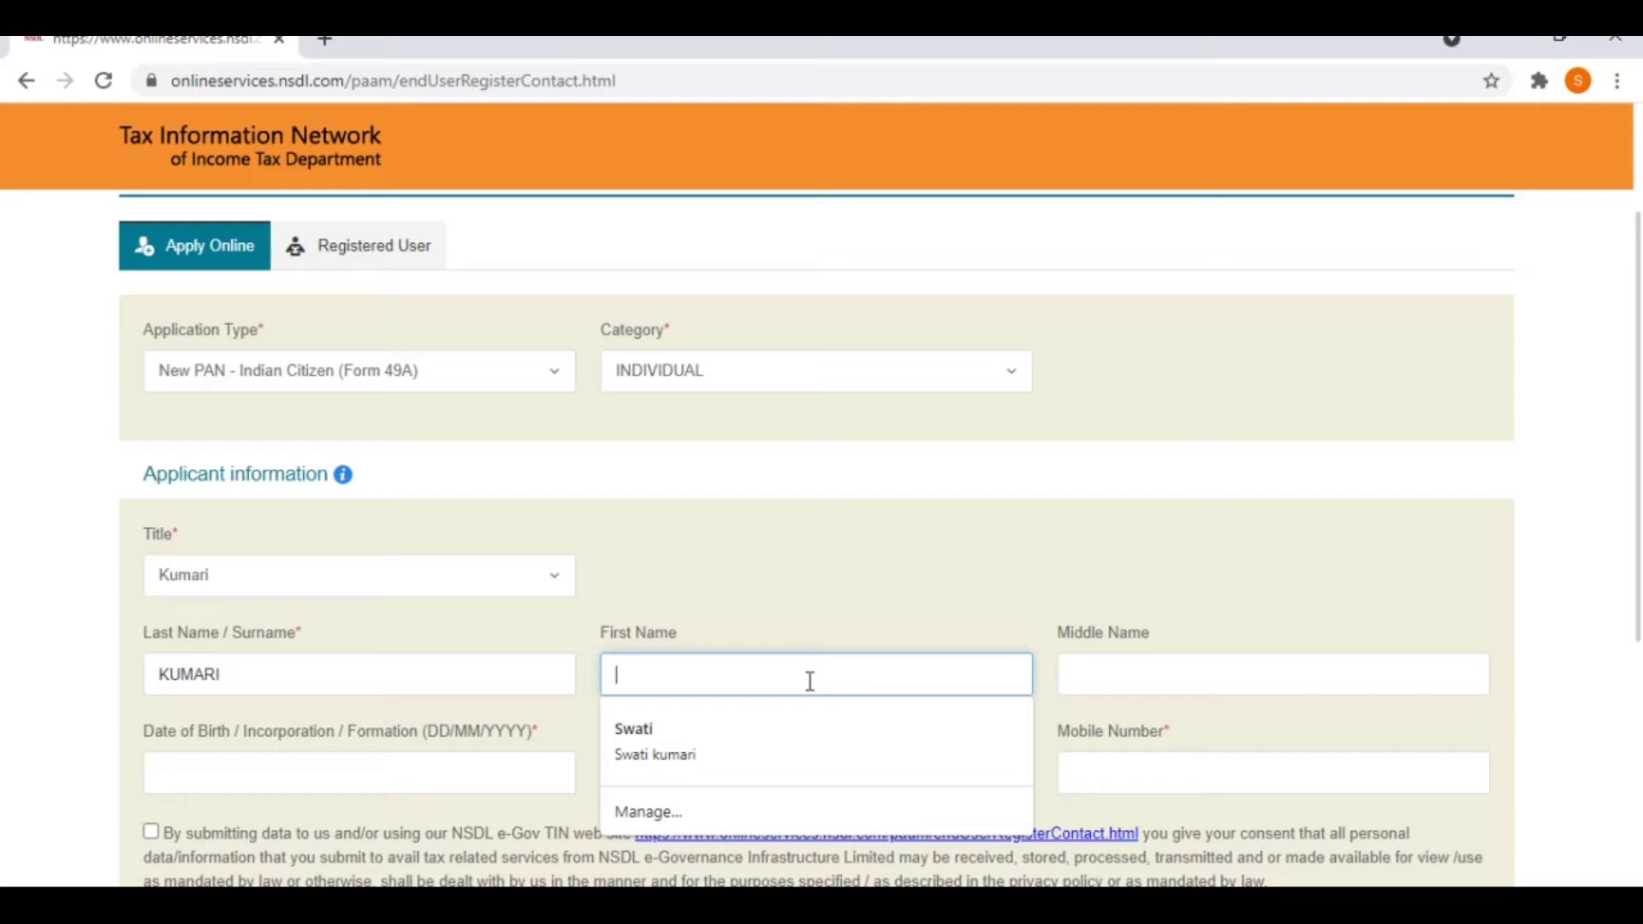
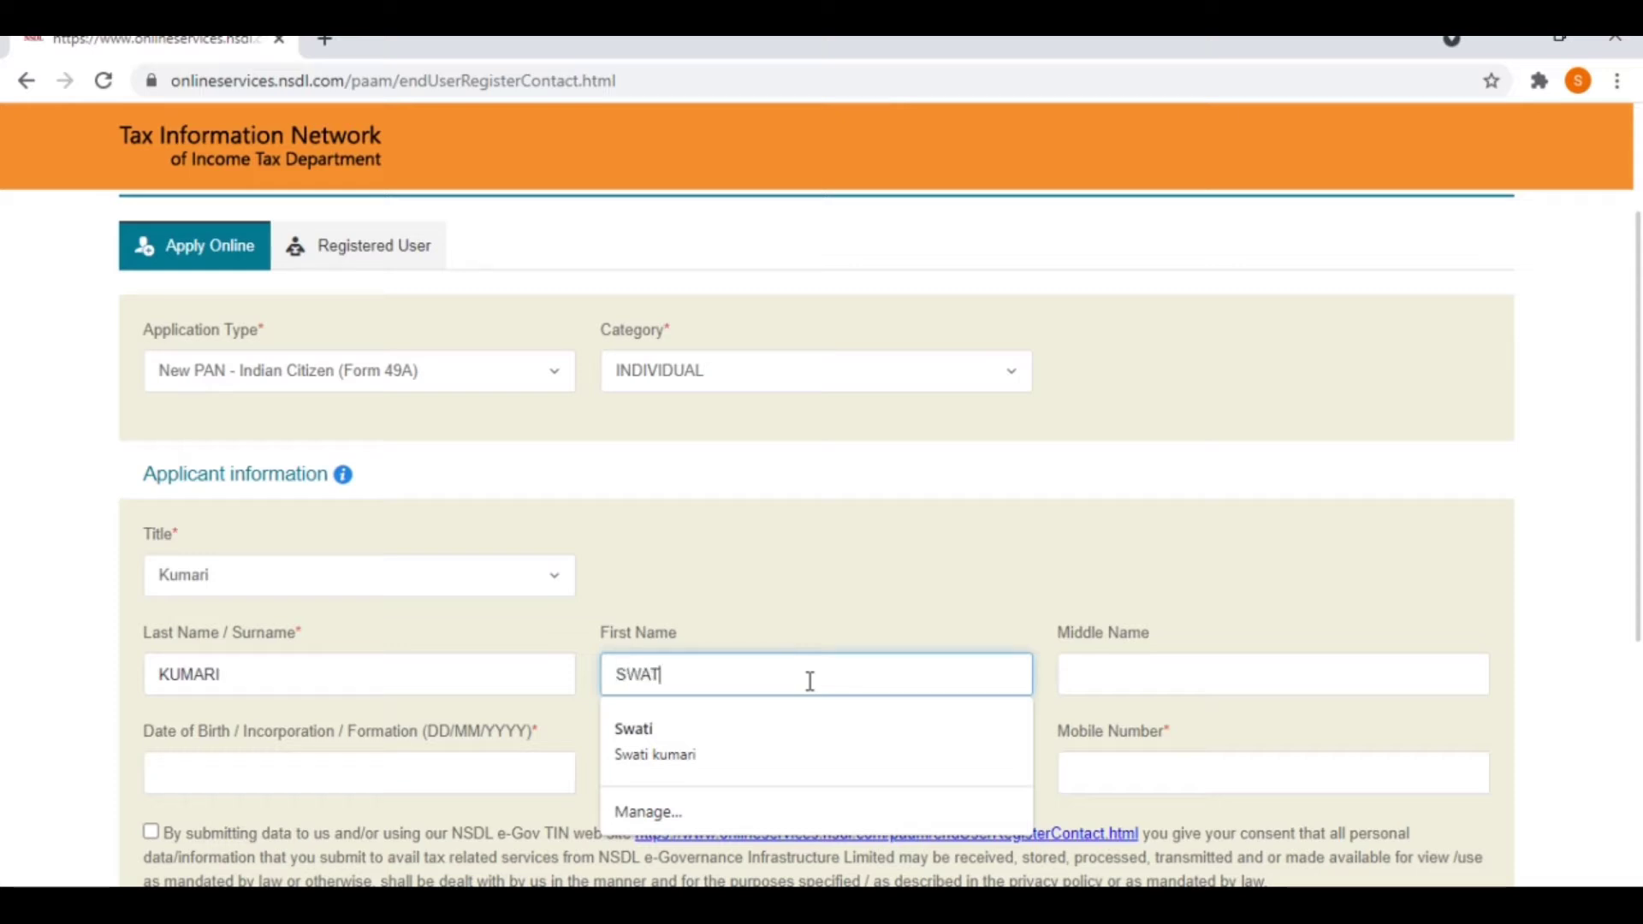
{"action": "left_click", "coordinate": [981, 615]}
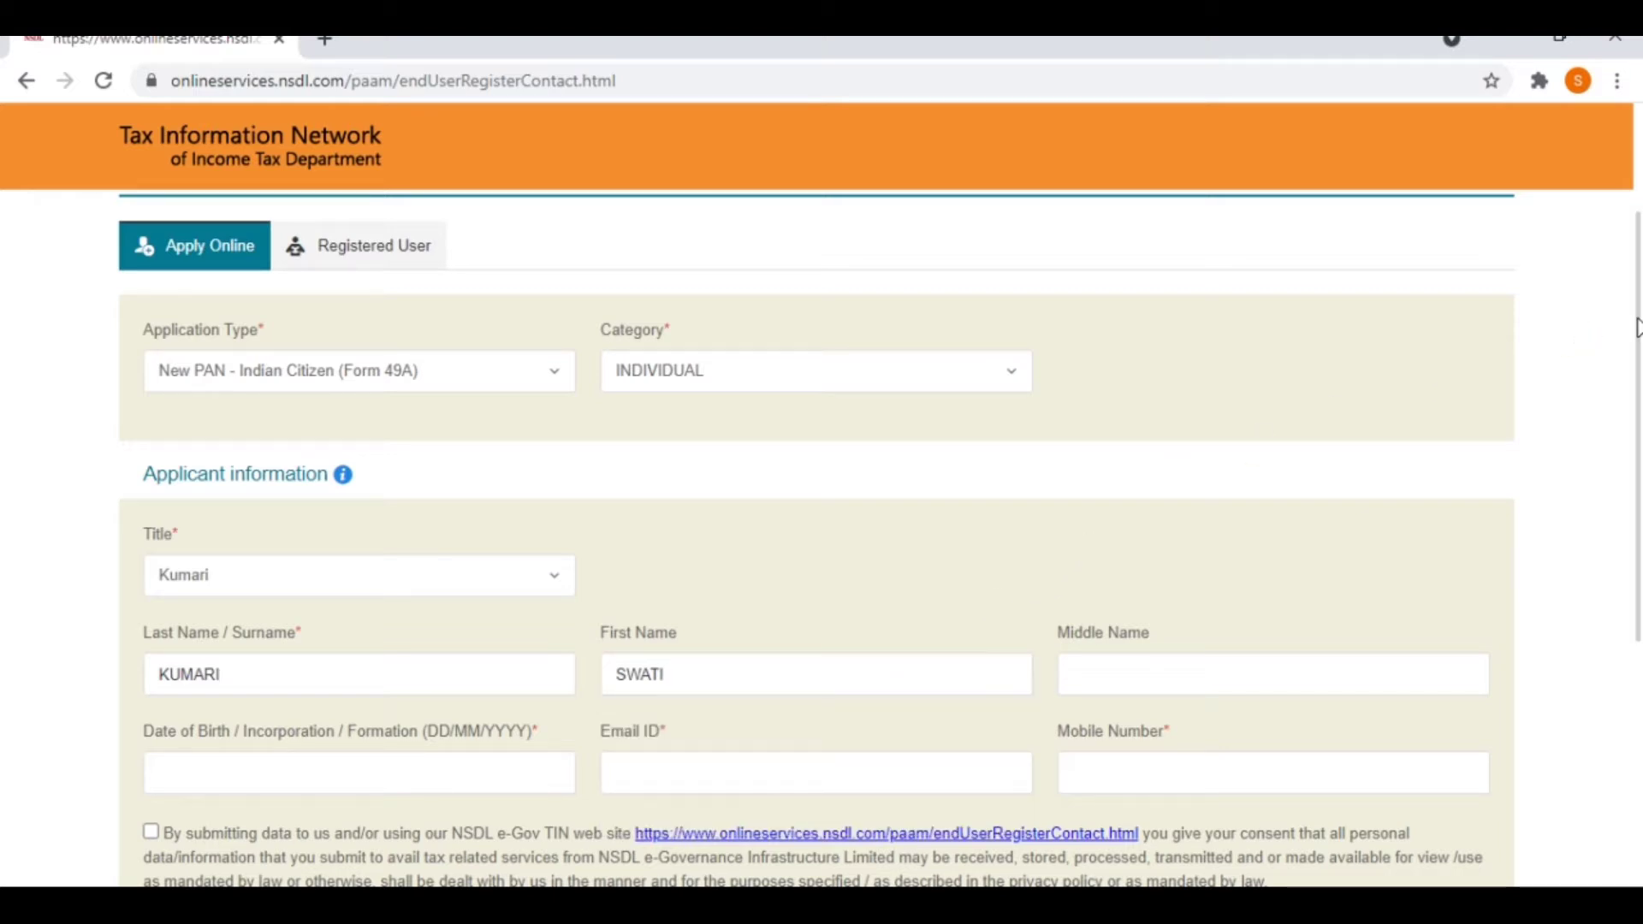
{"action": "left_click_drag", "start_coordinate": [1636, 328], "coordinate": [1636, 462]}
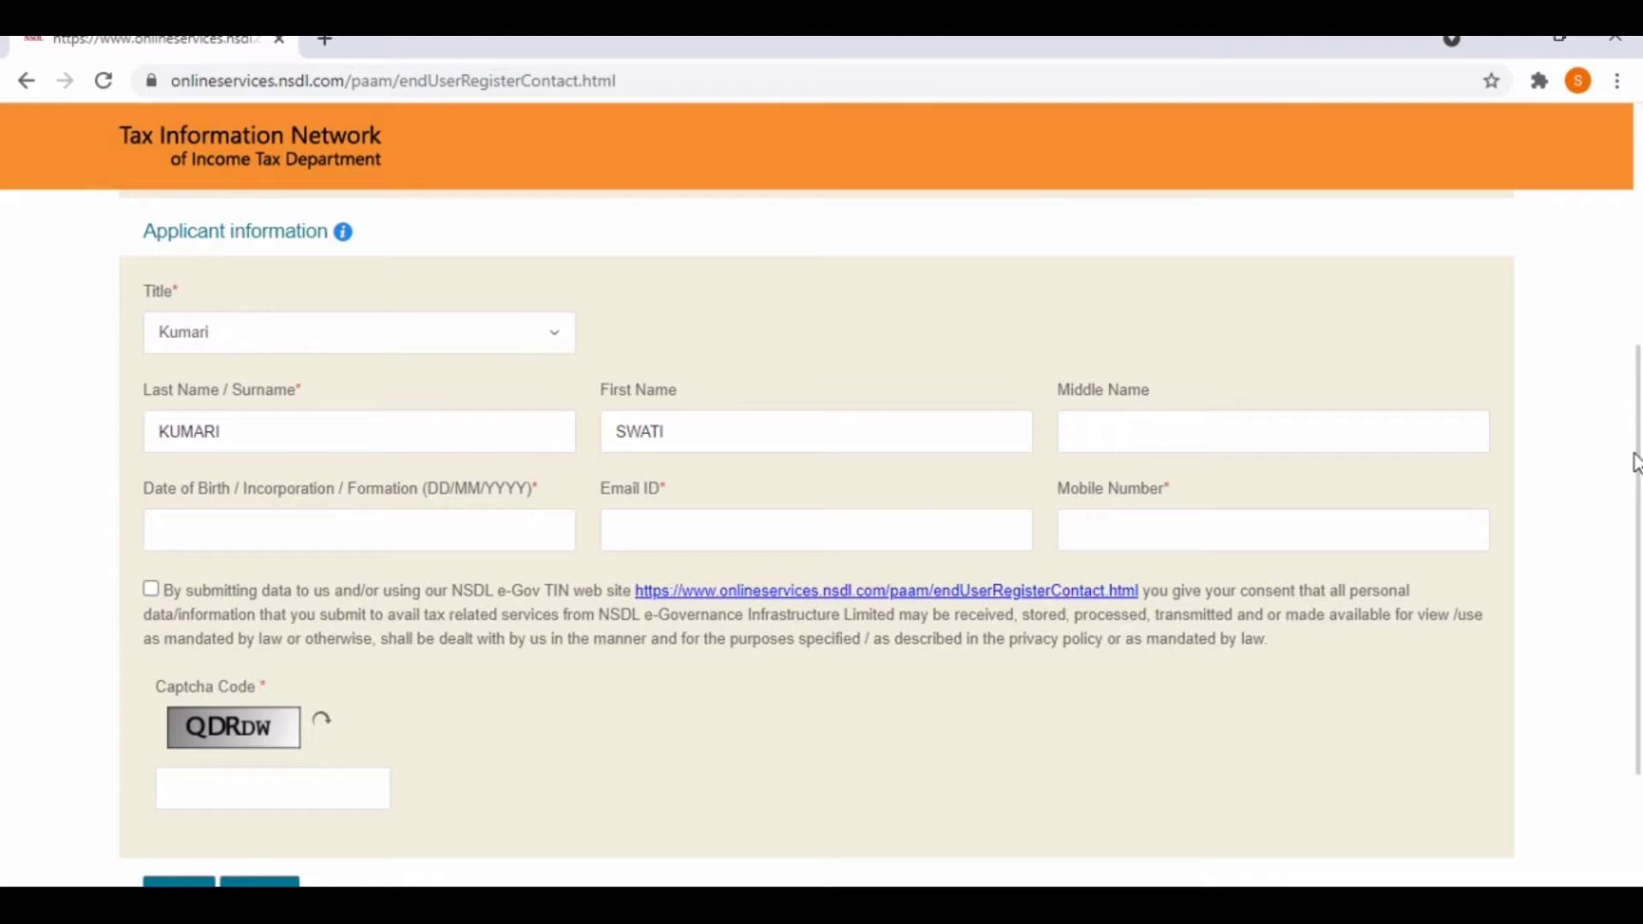
Pick the applicant's date of birth in the calendar by year, month and day.
{"action": "scroll", "coordinate": [1634, 462], "scroll_direction": "down", "scroll_amount": 1}
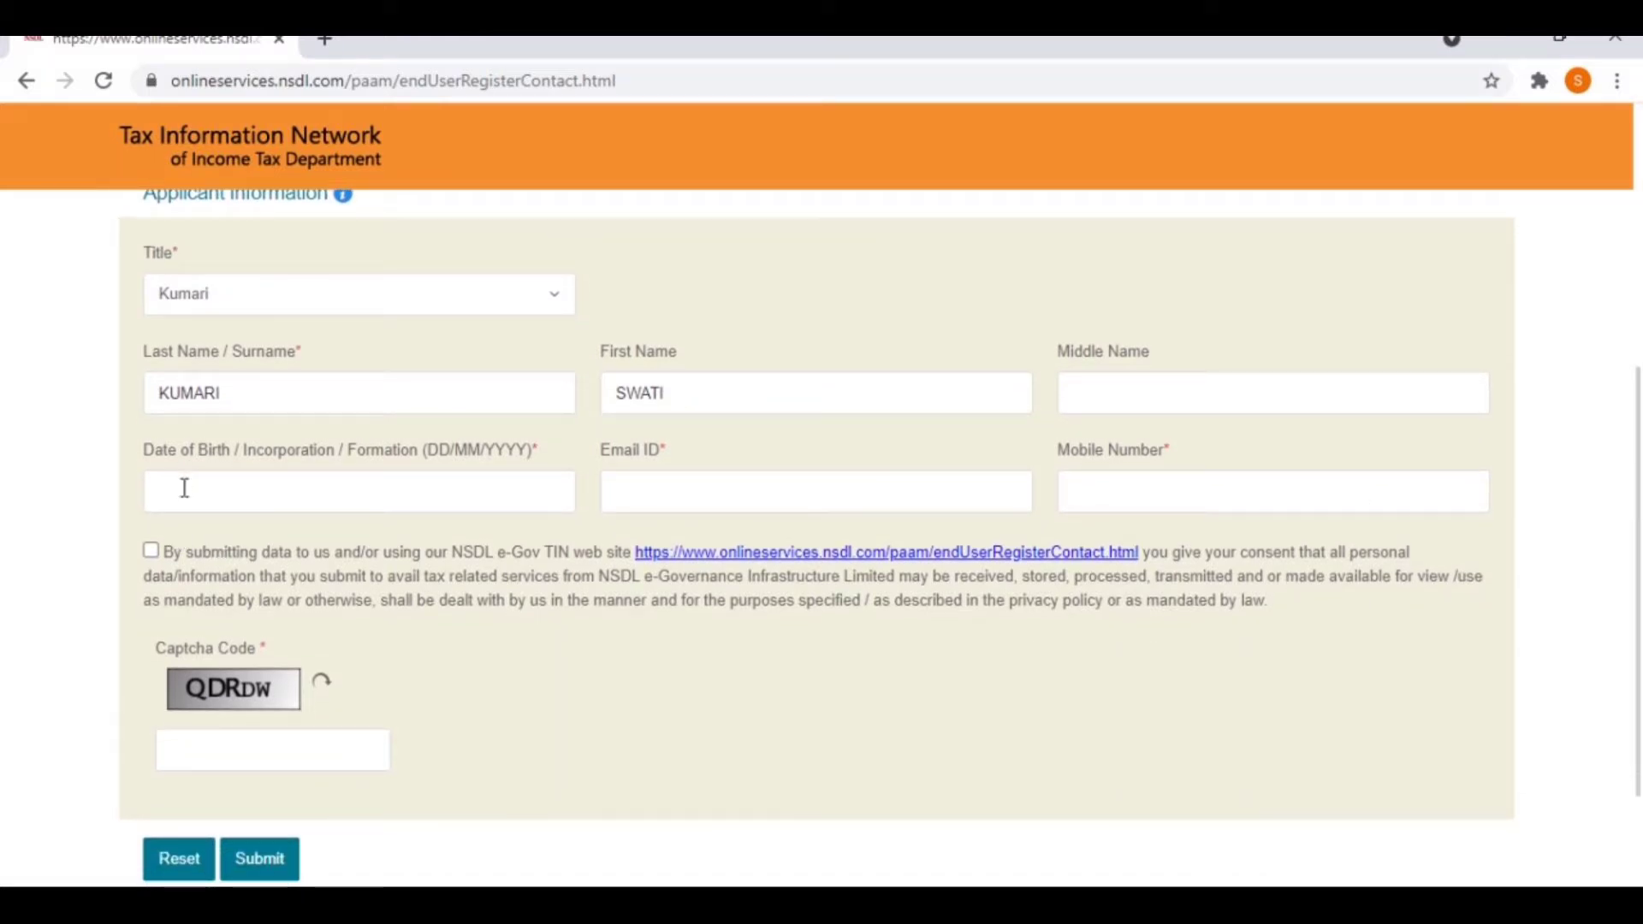
{"action": "left_click", "coordinate": [360, 490]}
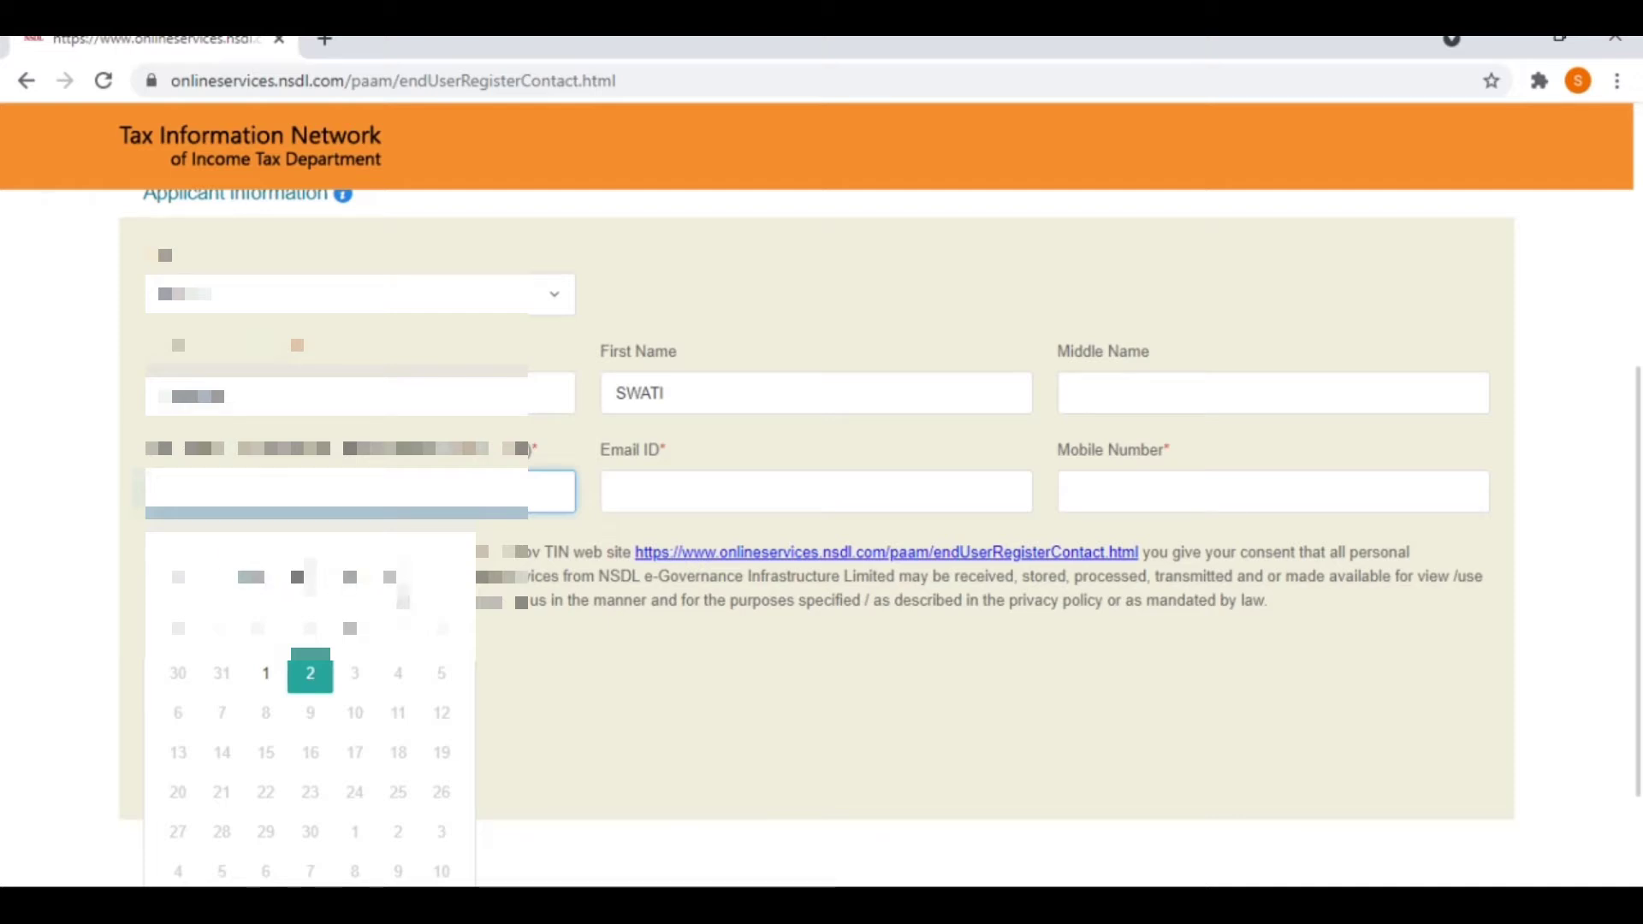
{"action": "left_click", "coordinate": [394, 581]}
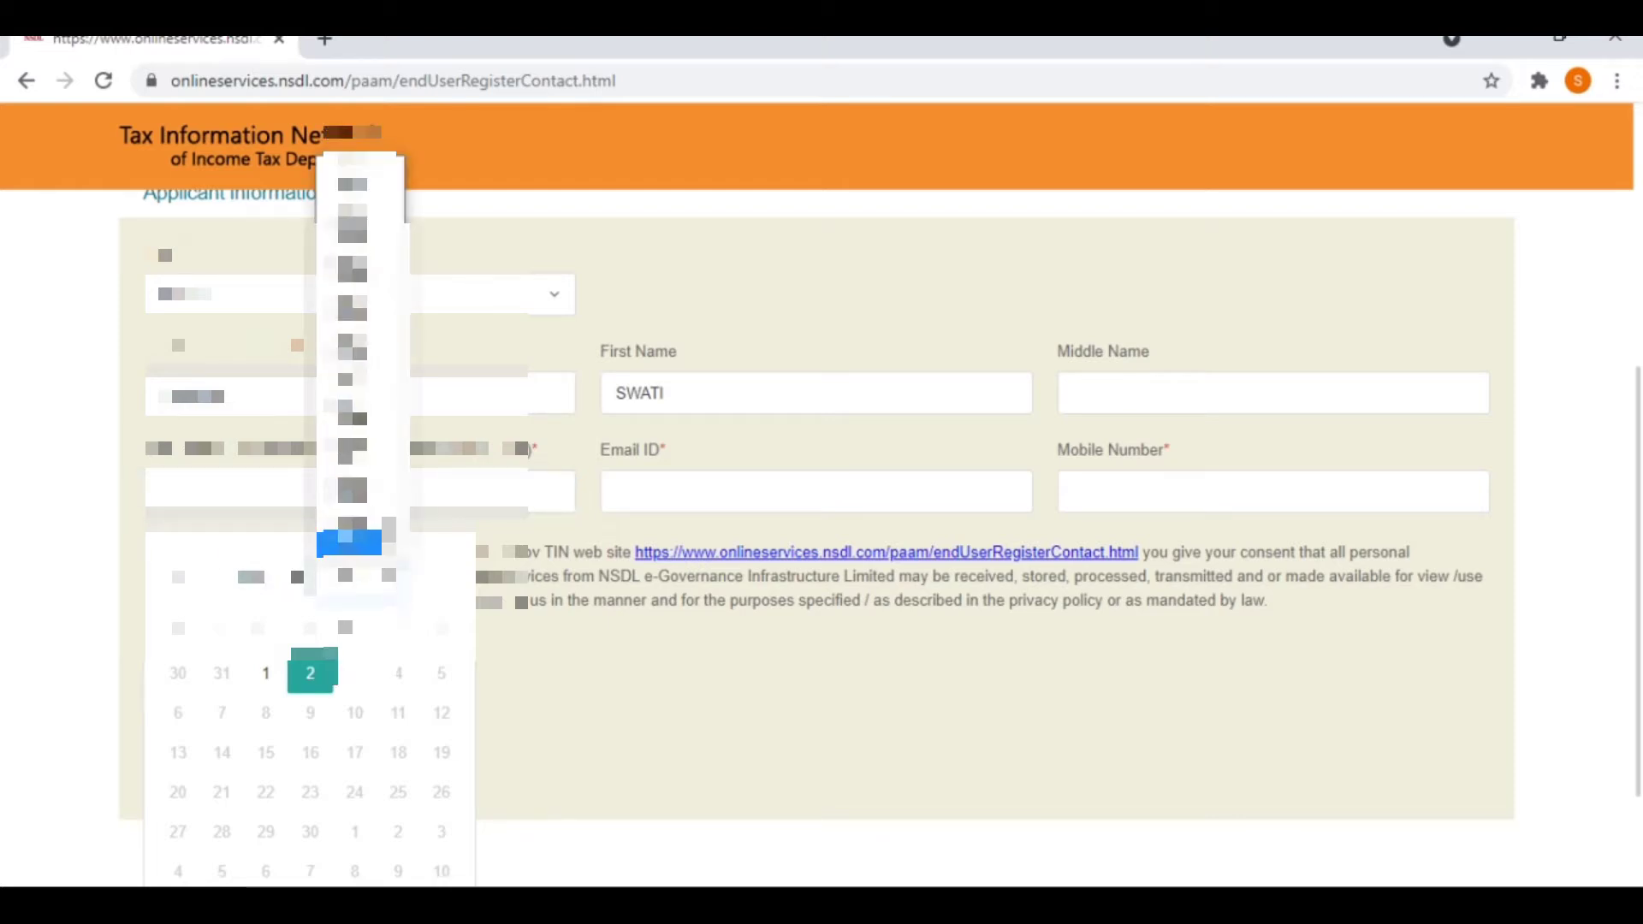
{"action": "scroll", "coordinate": [390, 526], "scroll_direction": "up", "scroll_amount": 5}
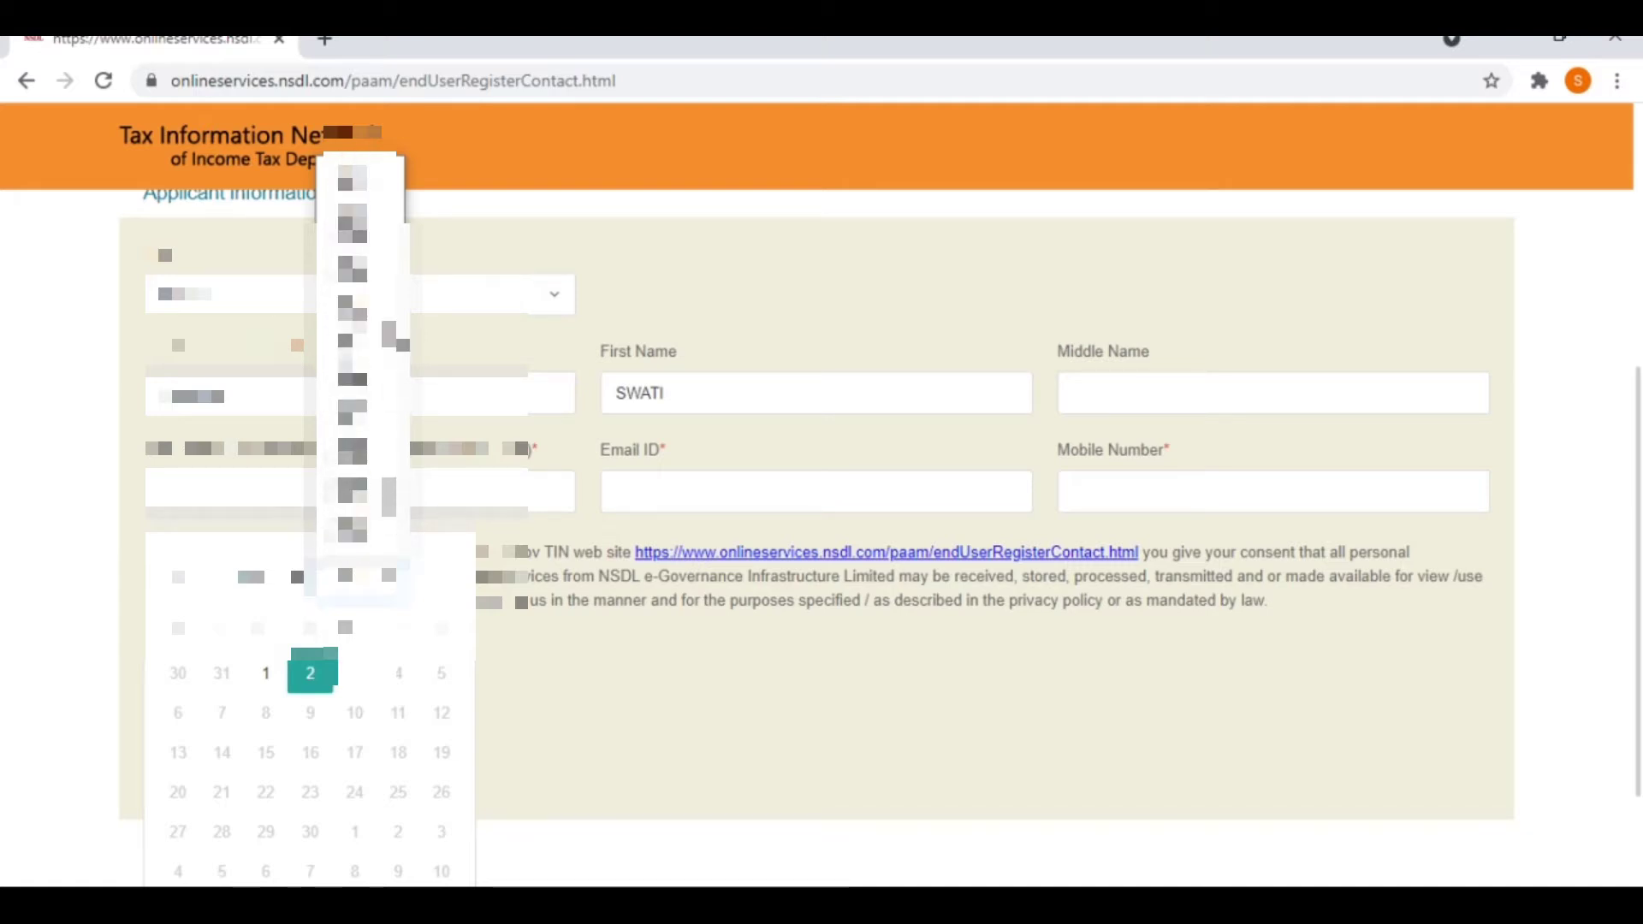
{"action": "left_click", "coordinate": [359, 308]}
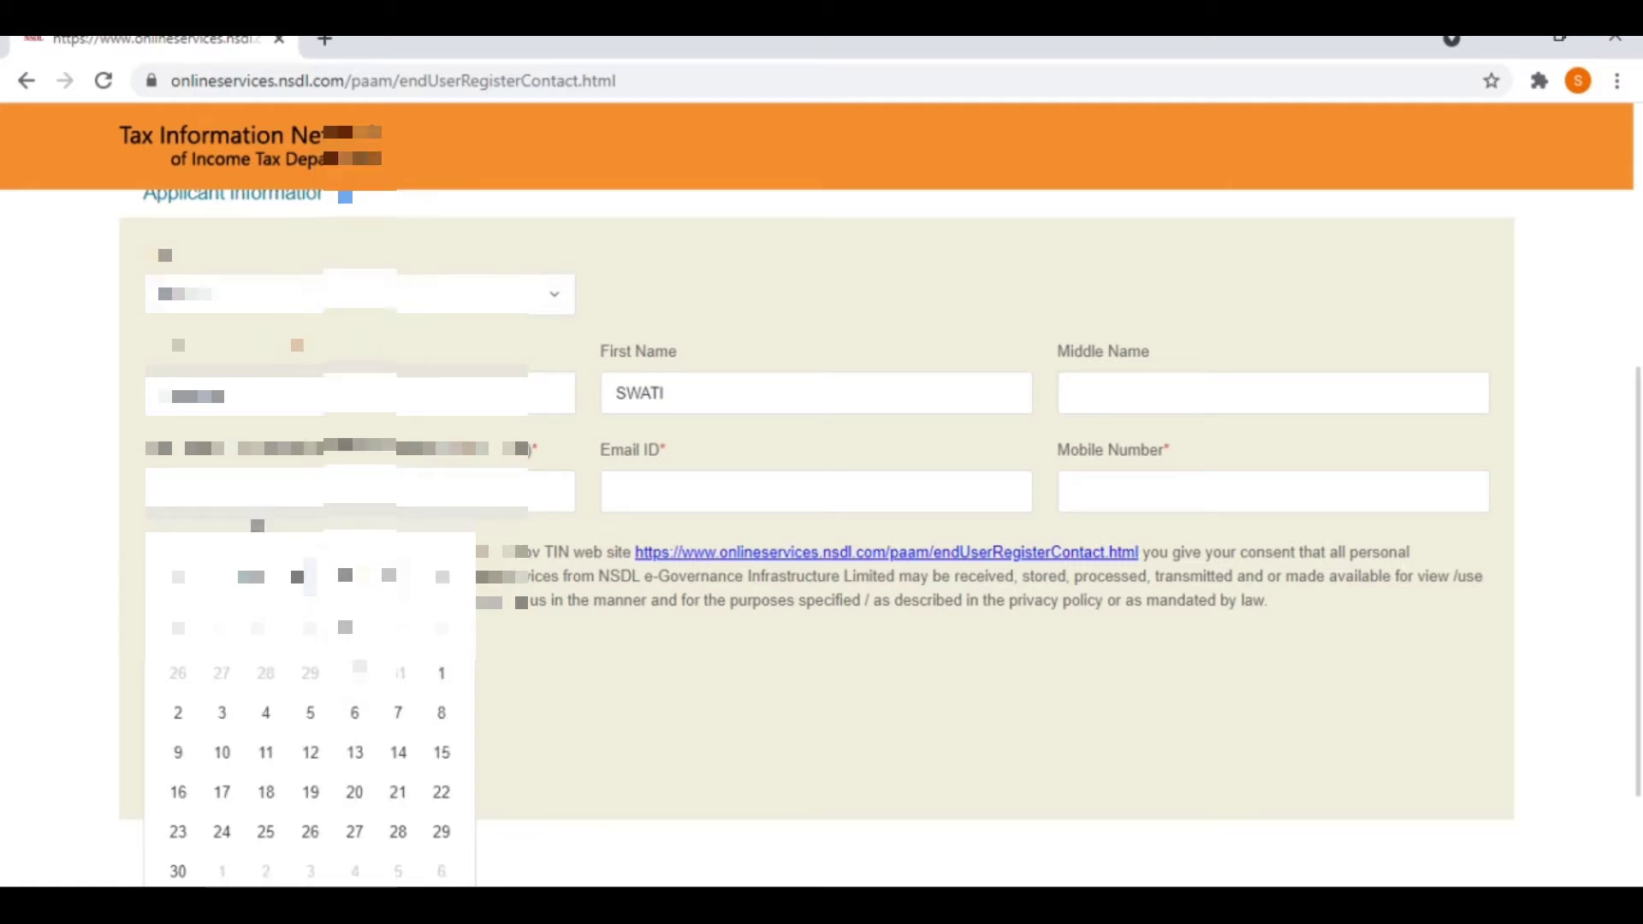
{"action": "left_click", "coordinate": [250, 577]}
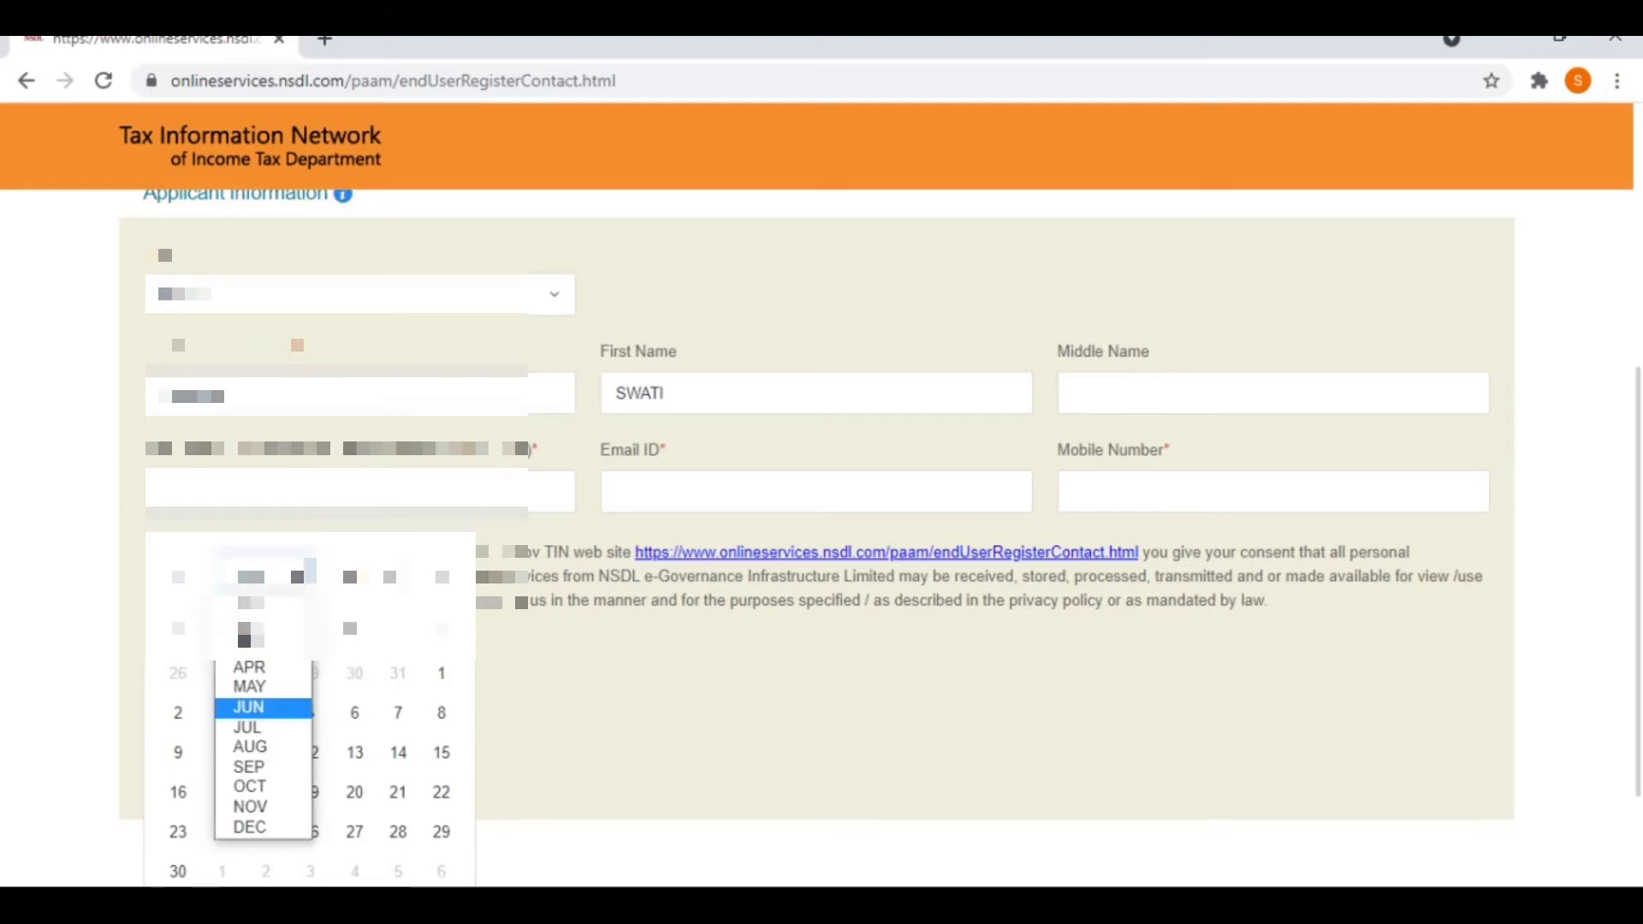
{"action": "left_click", "coordinate": [255, 615]}
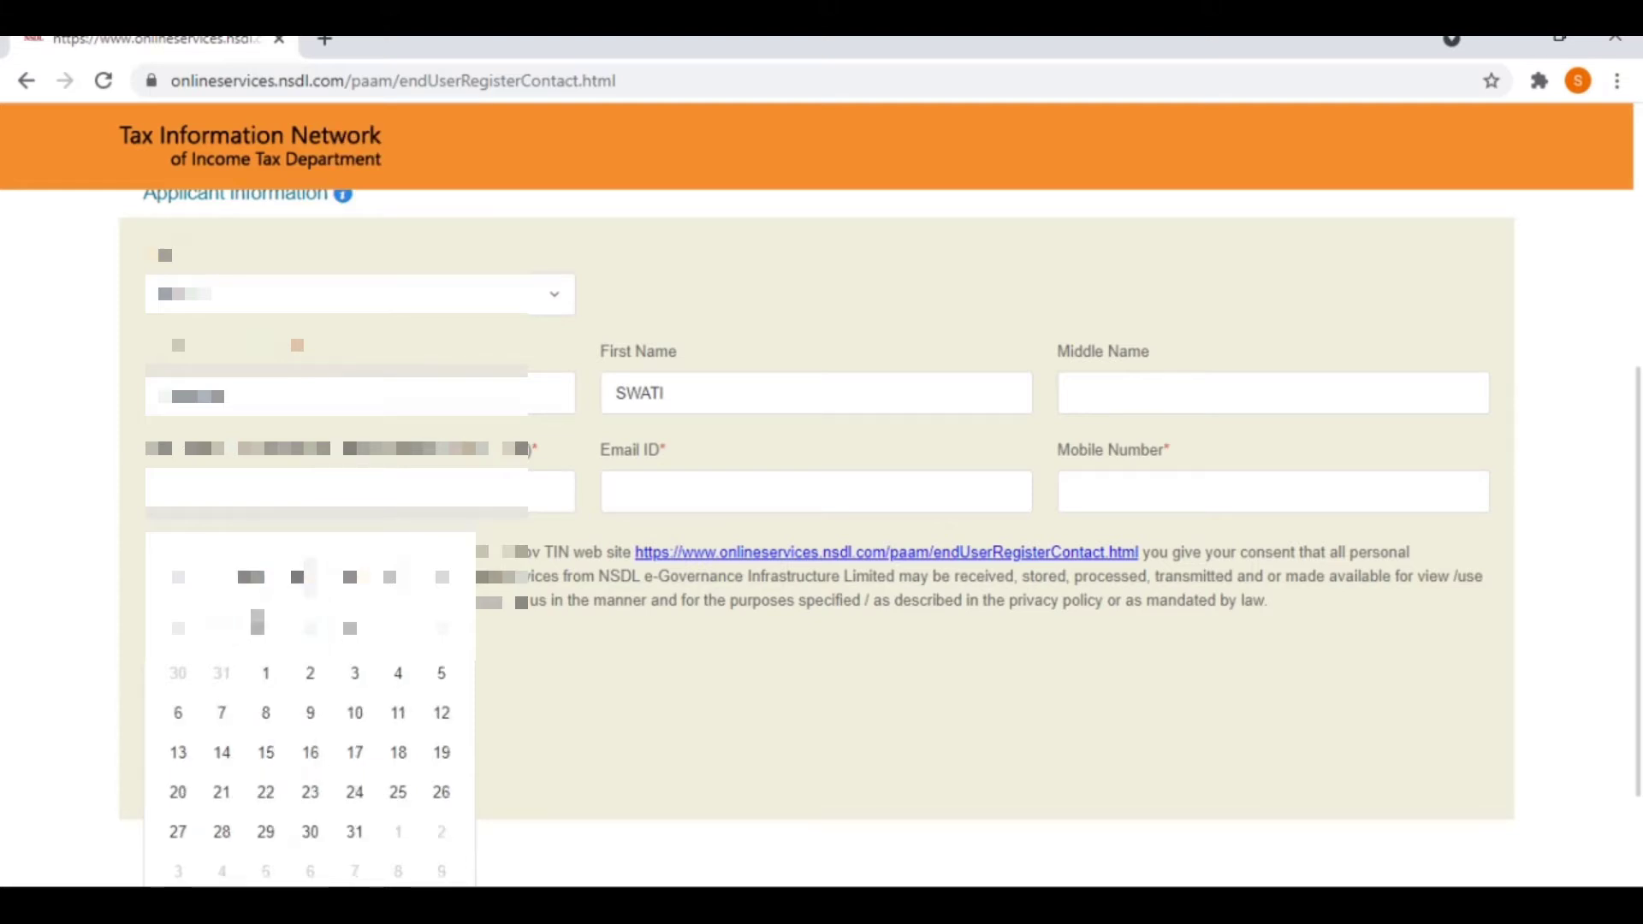
{"action": "left_click", "coordinate": [222, 794]}
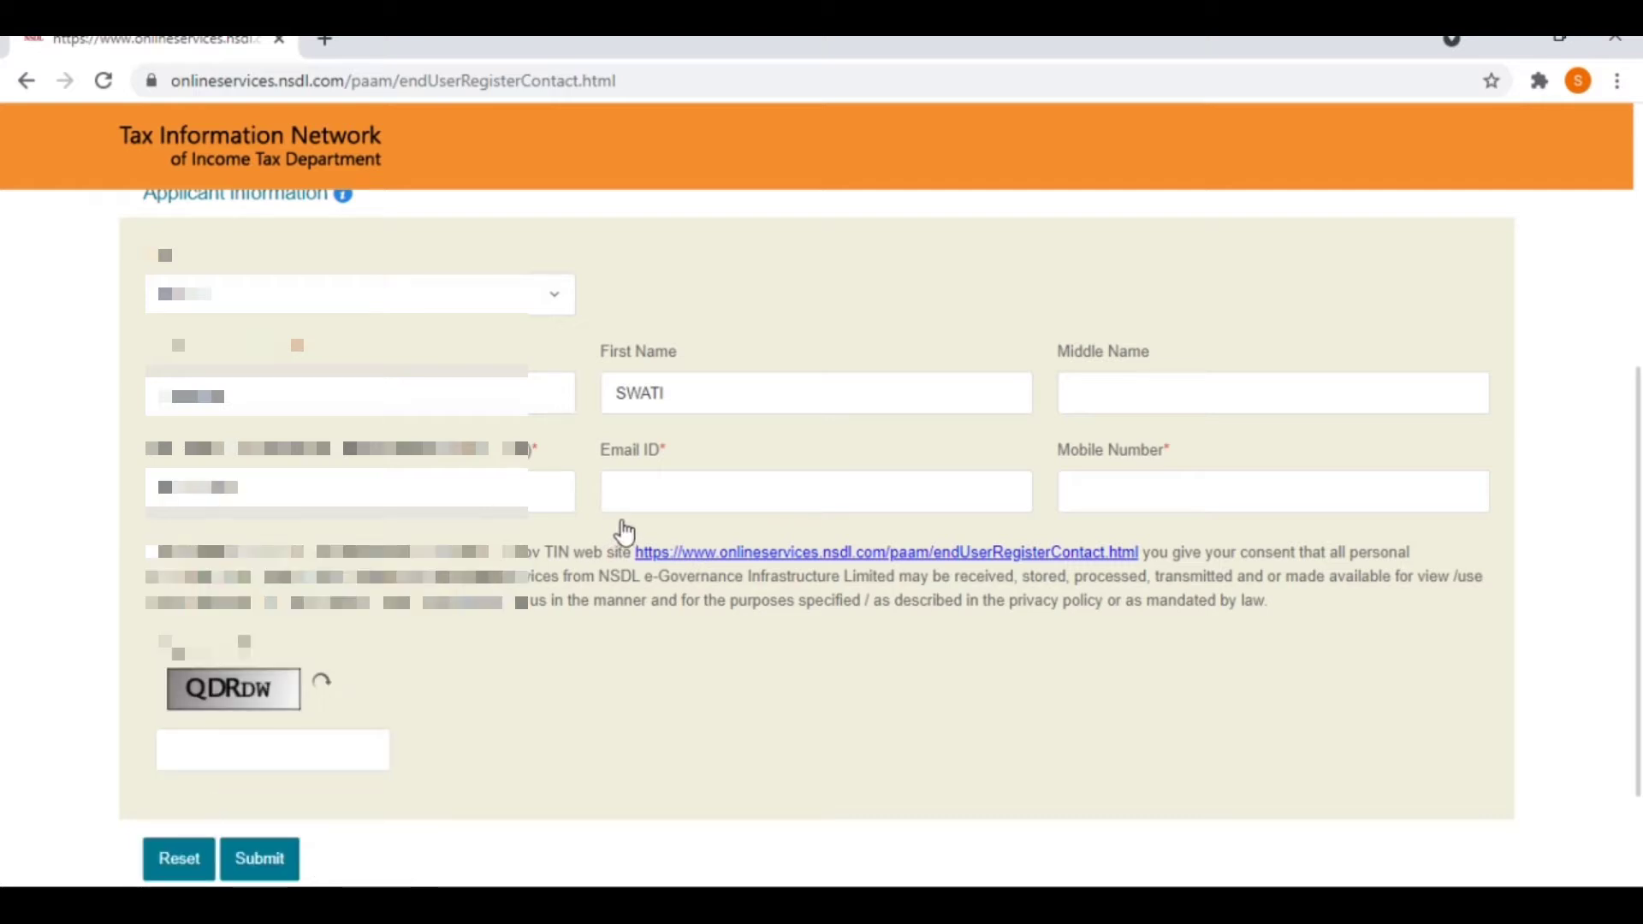
Enter the applicant's e-mail address and fill the mobile number from the saved suggestion.
{"action": "left_click", "coordinate": [647, 494]}
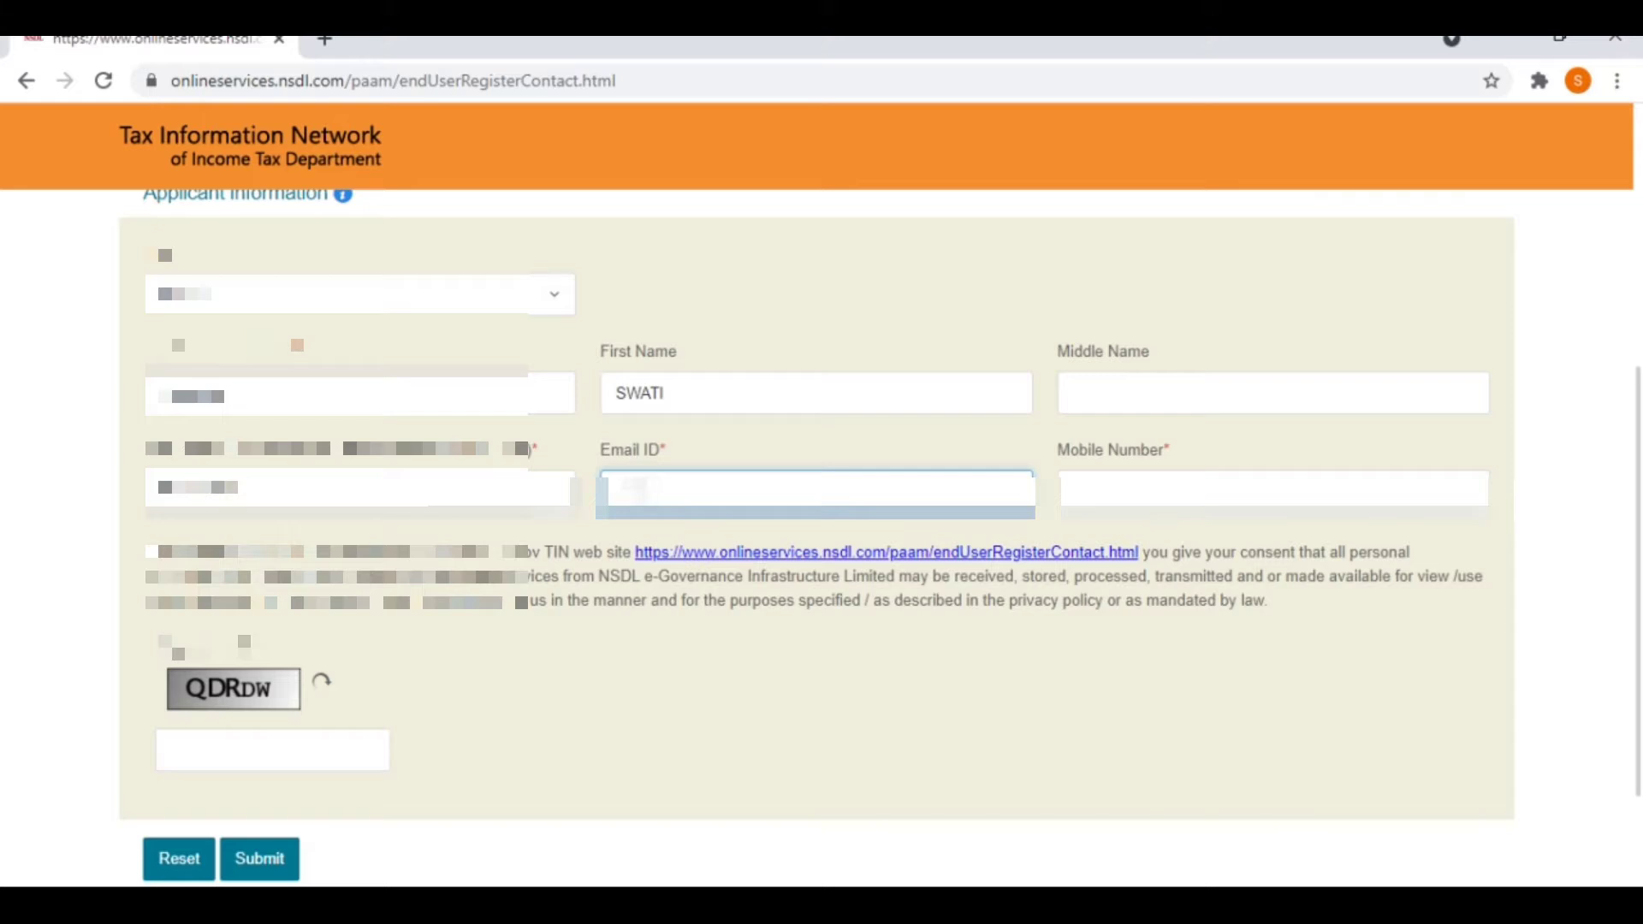
{"action": "type", "text": "i"}
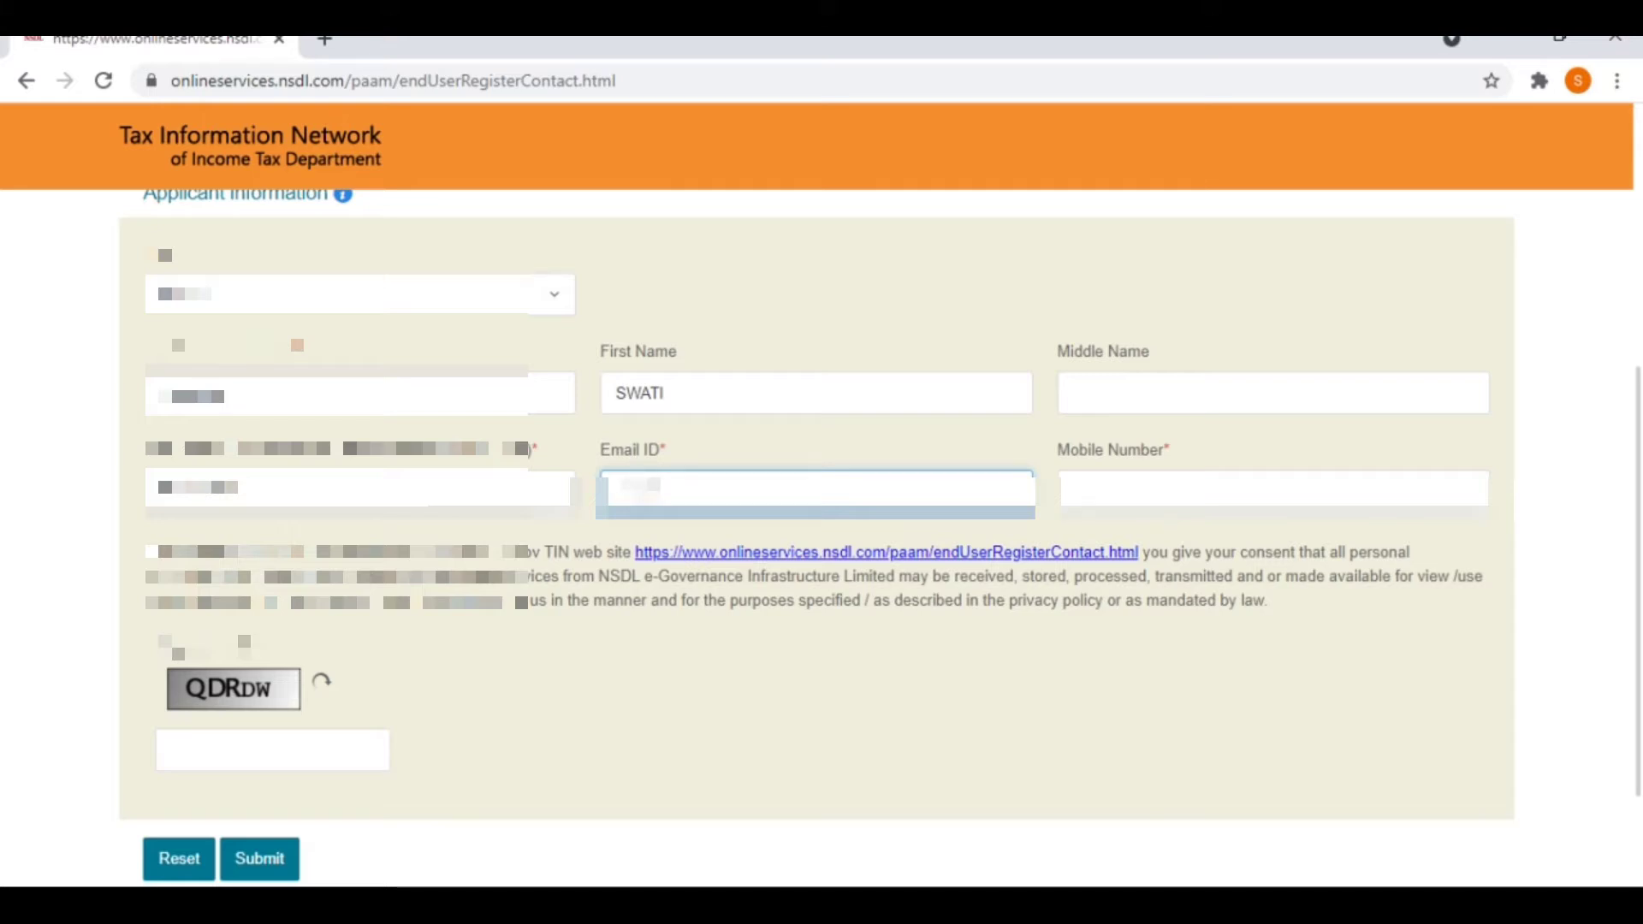
{"action": "type", "text": "..."}
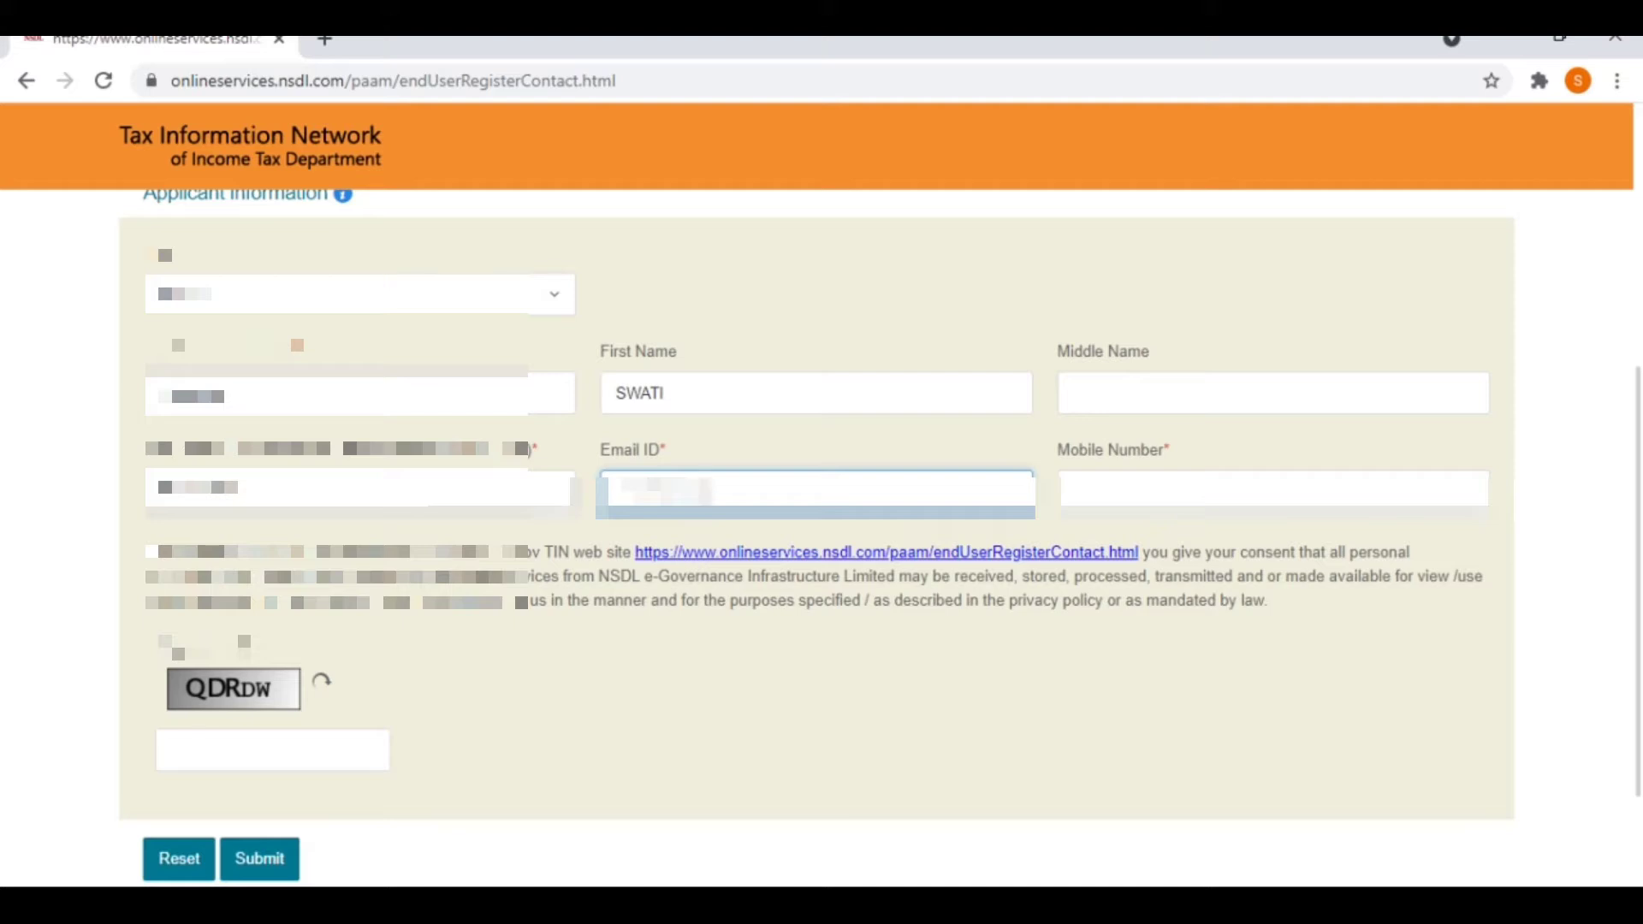
{"action": "type", "text": "@gmail.com"}
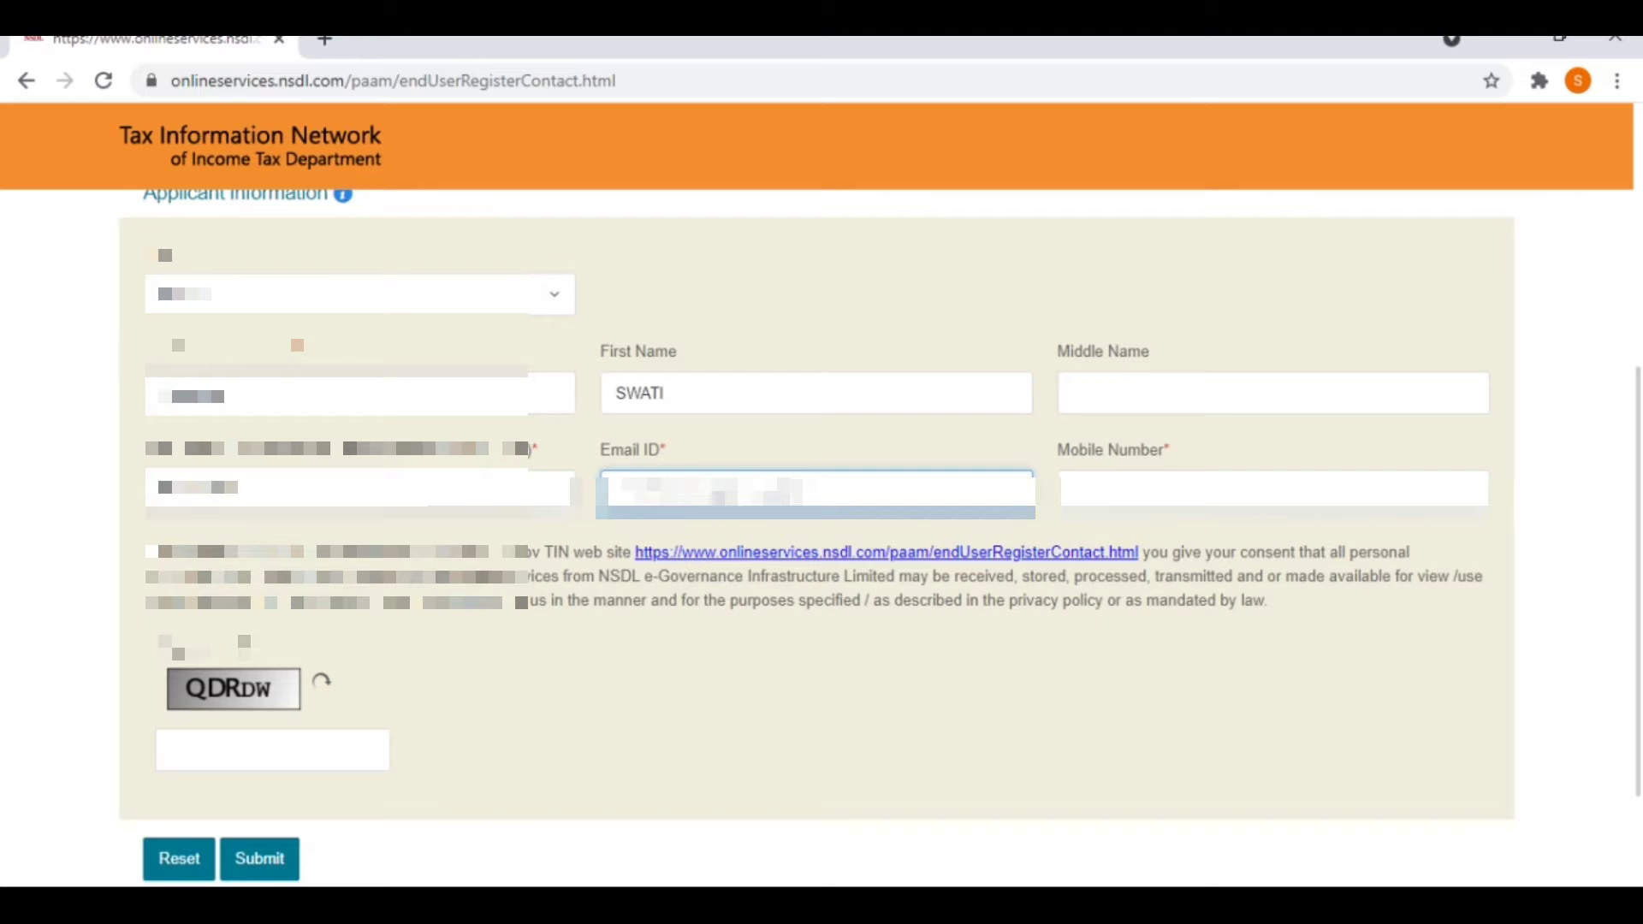
{"action": "left_click", "coordinate": [1196, 498]}
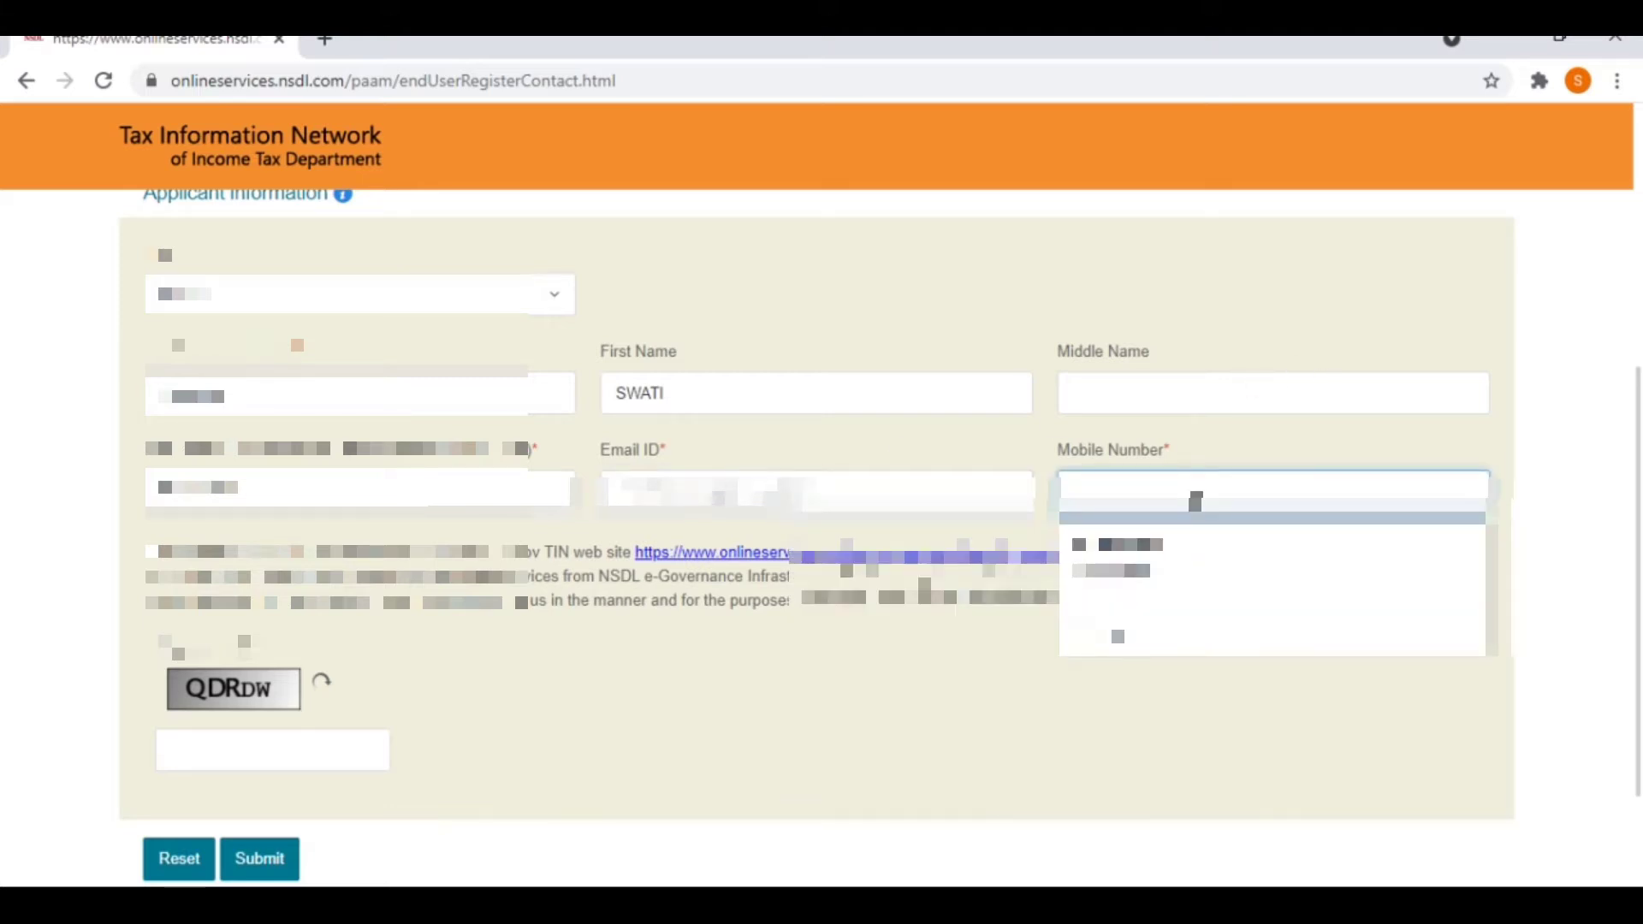
{"action": "left_click", "coordinate": [1157, 558]}
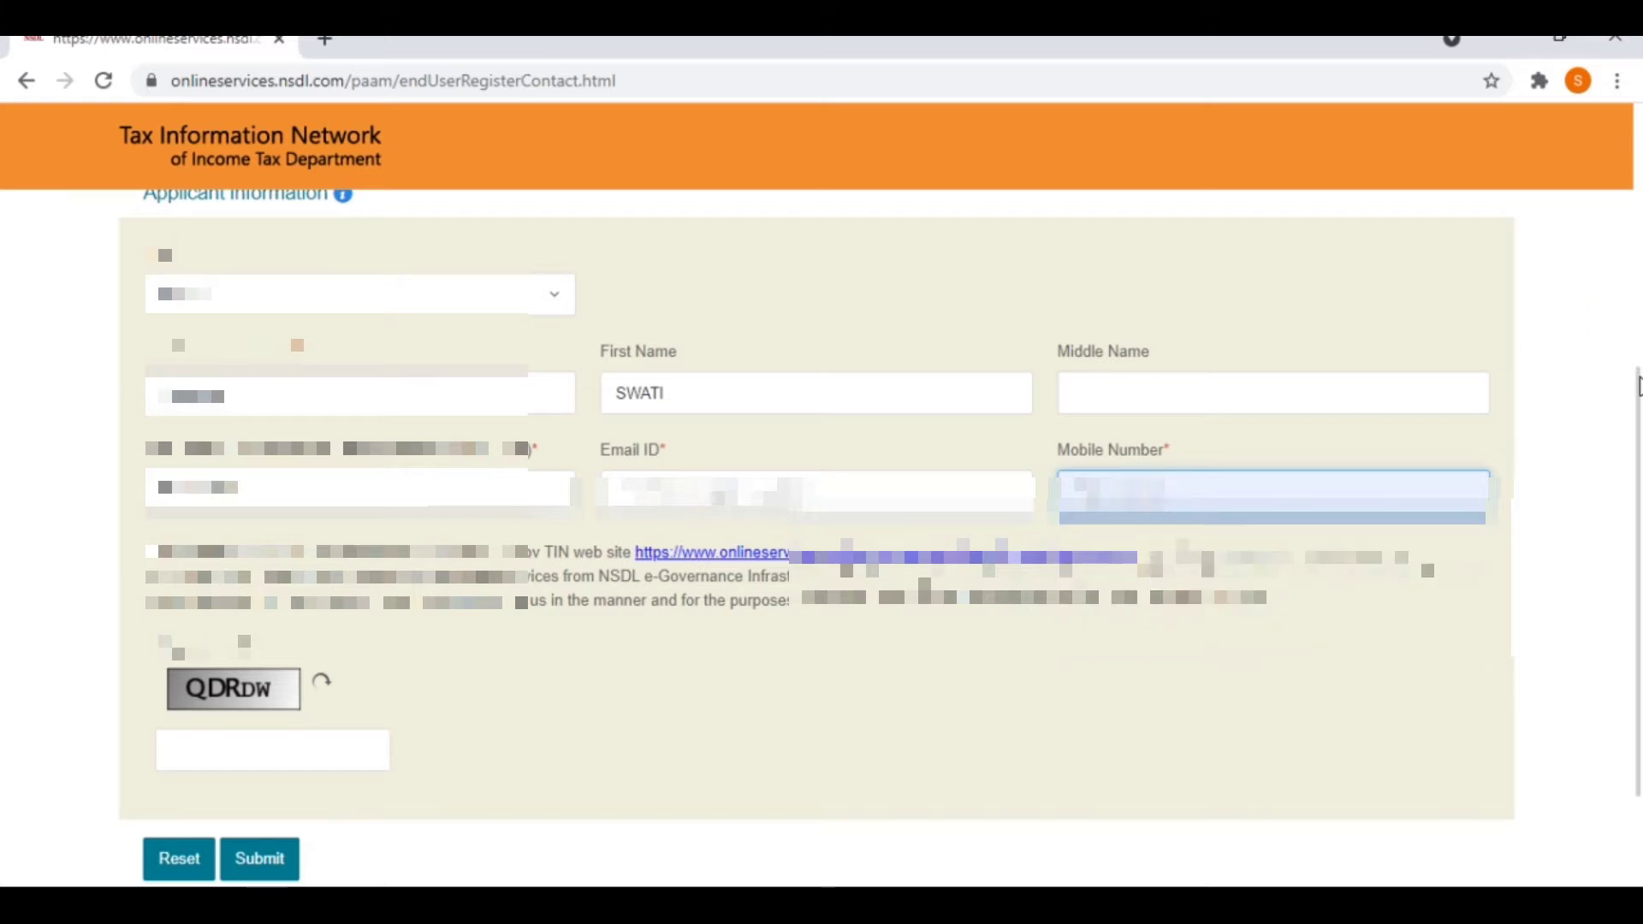
{"action": "left_click_drag", "start_coordinate": [1638, 385], "coordinate": [1639, 490]}
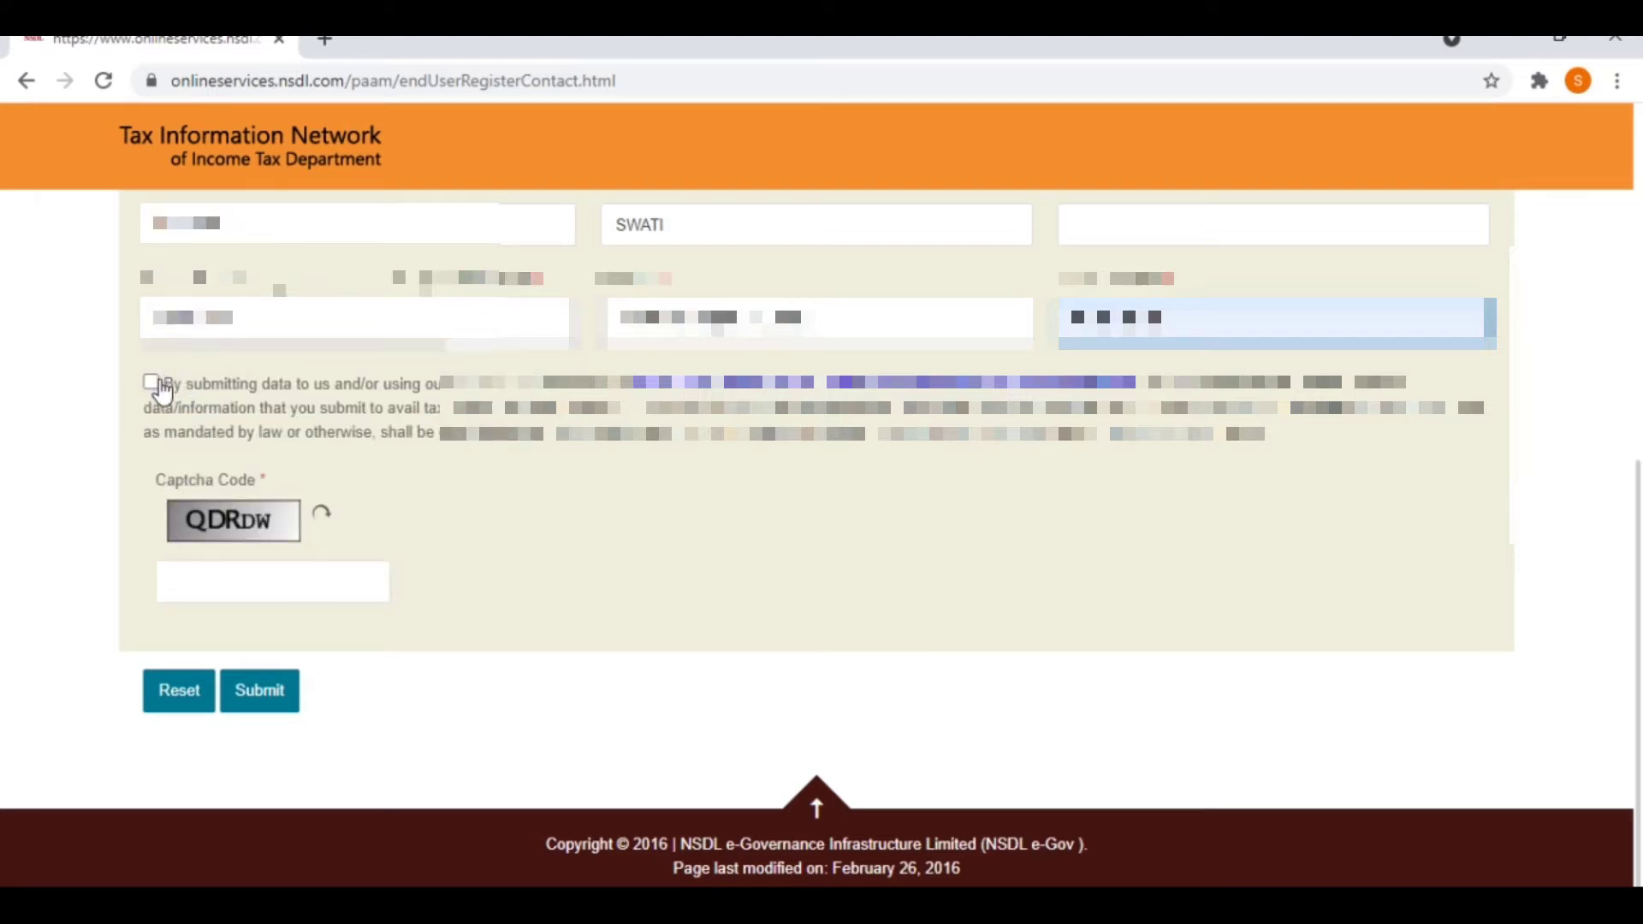
Accept the consent terms, enter the captcha code and submit the registration.
{"action": "left_click", "coordinate": [152, 383]}
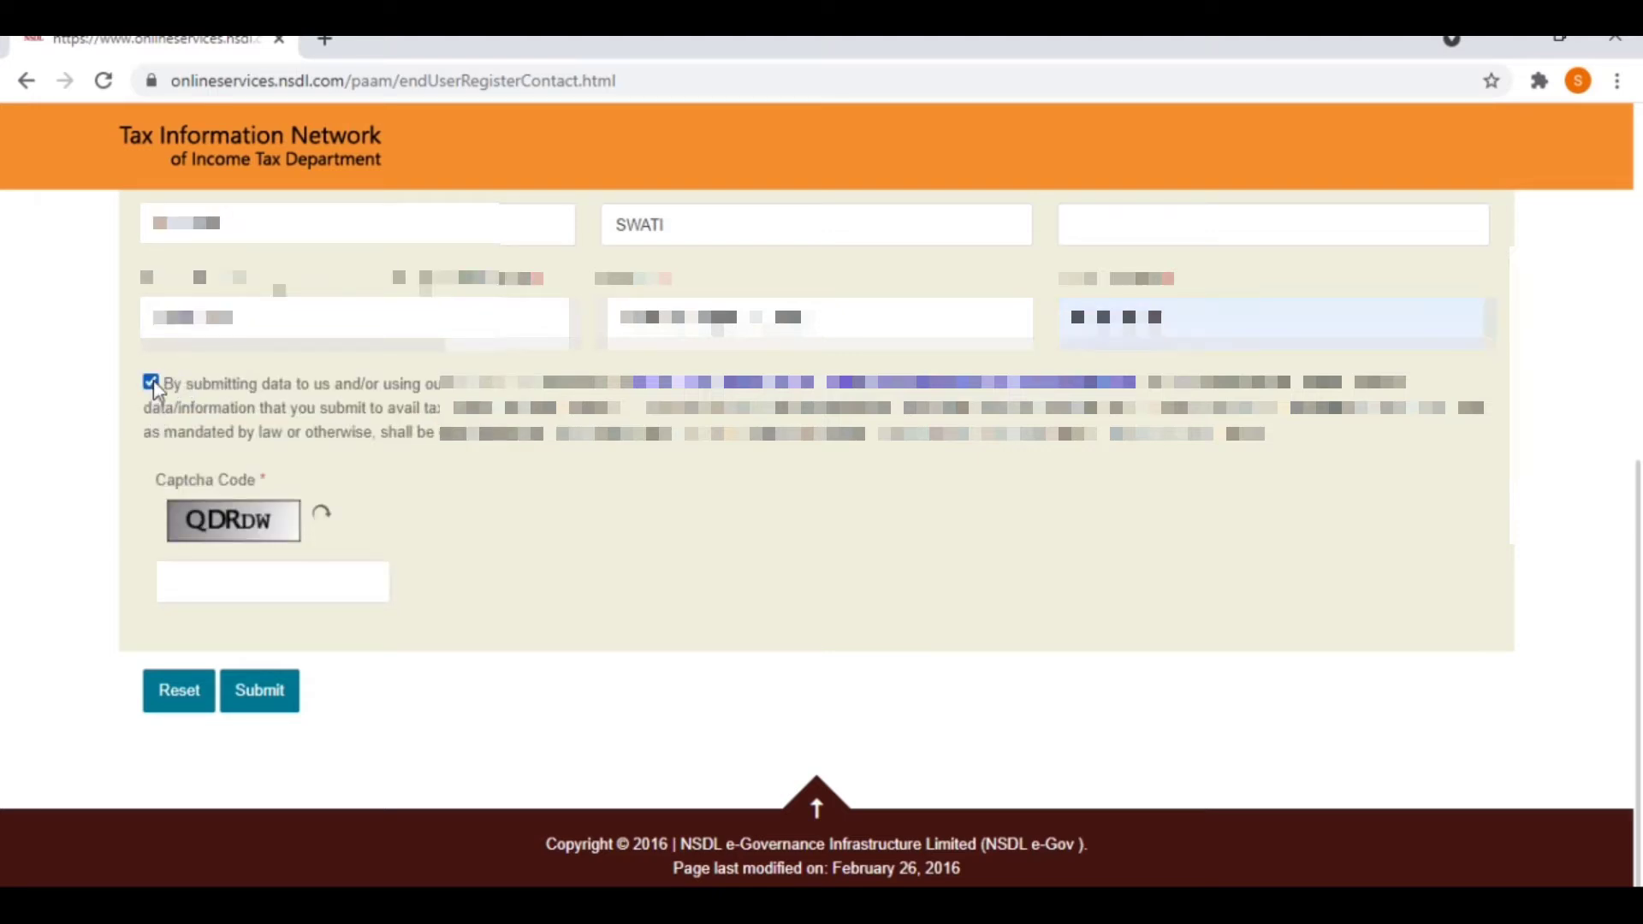
{"action": "left_click", "coordinate": [274, 586]}
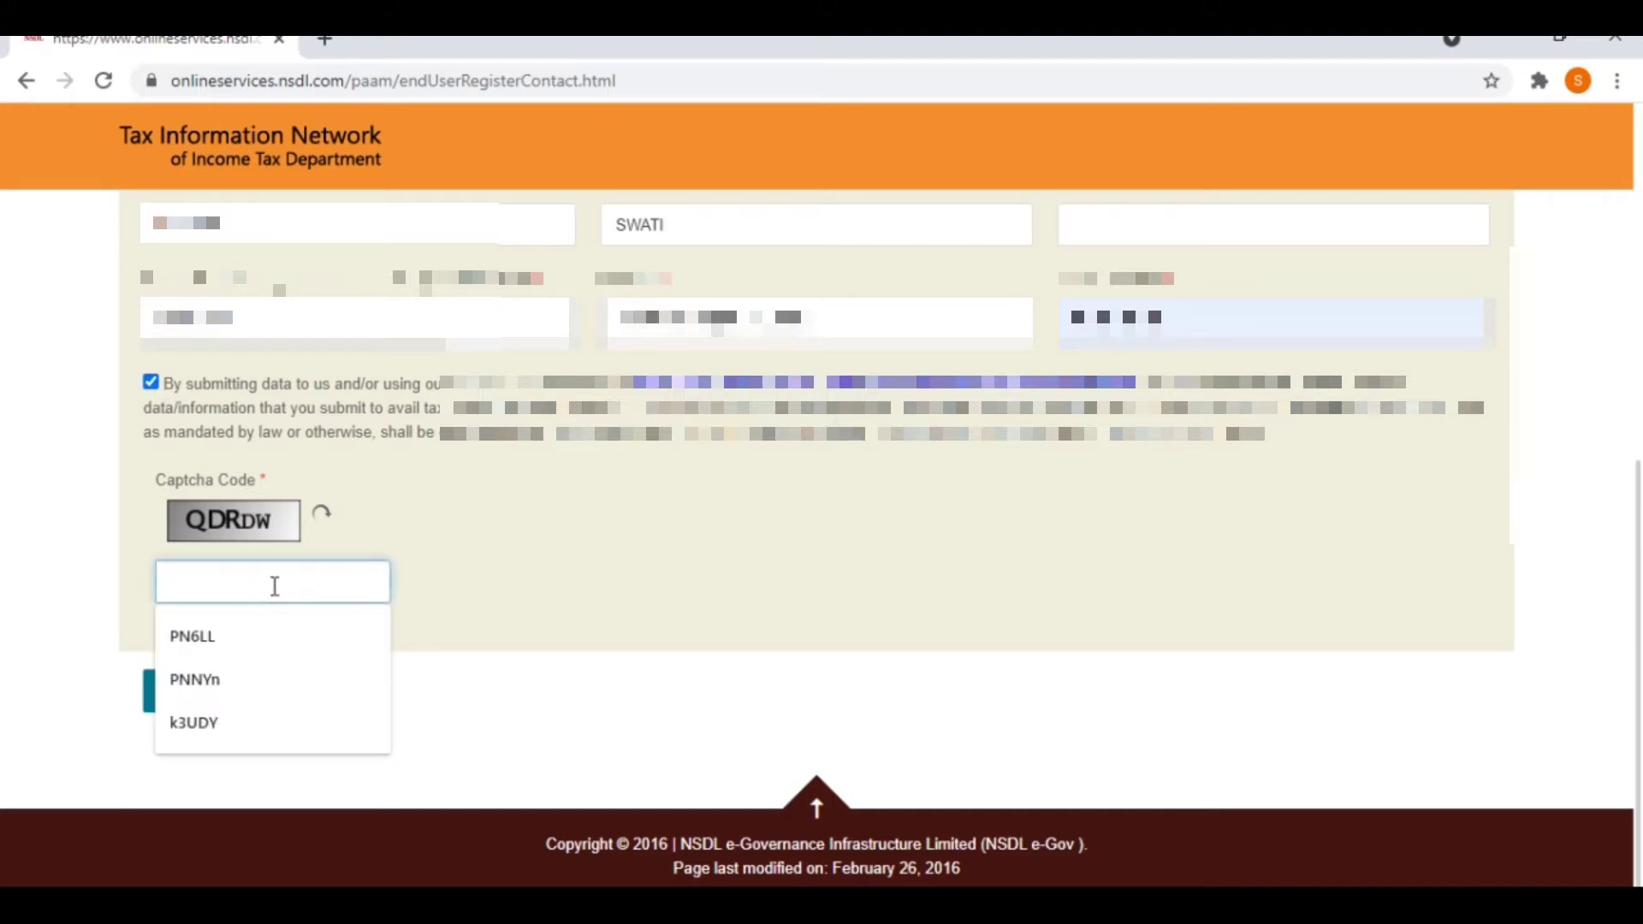
{"action": "type", "text": "Q"}
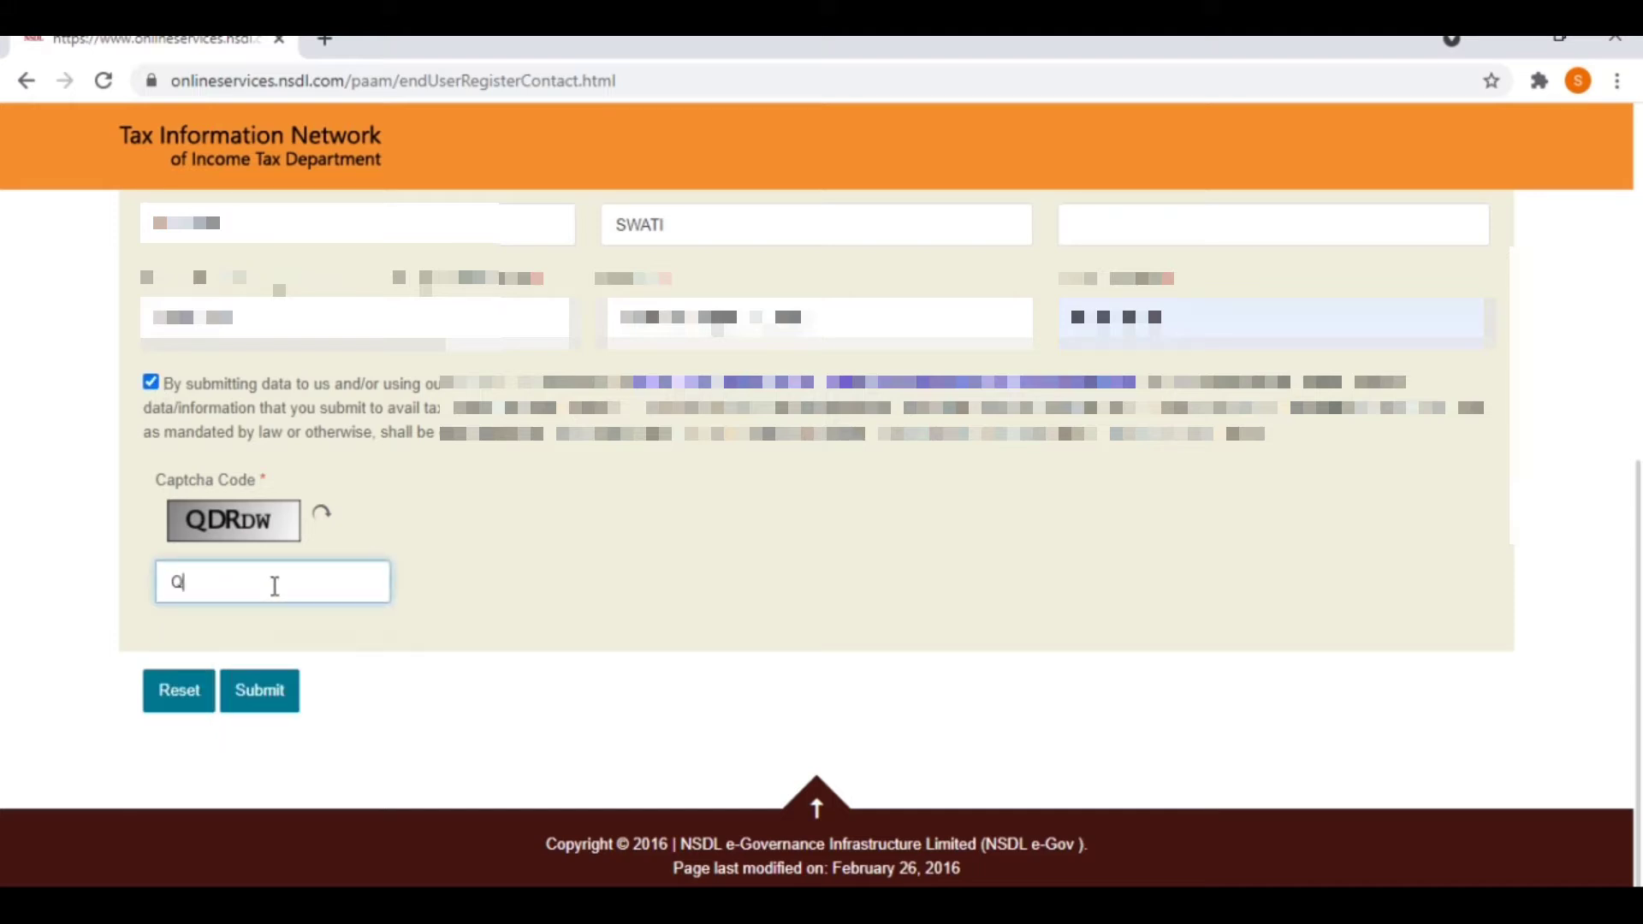
{"action": "type", "text": "DRDW"}
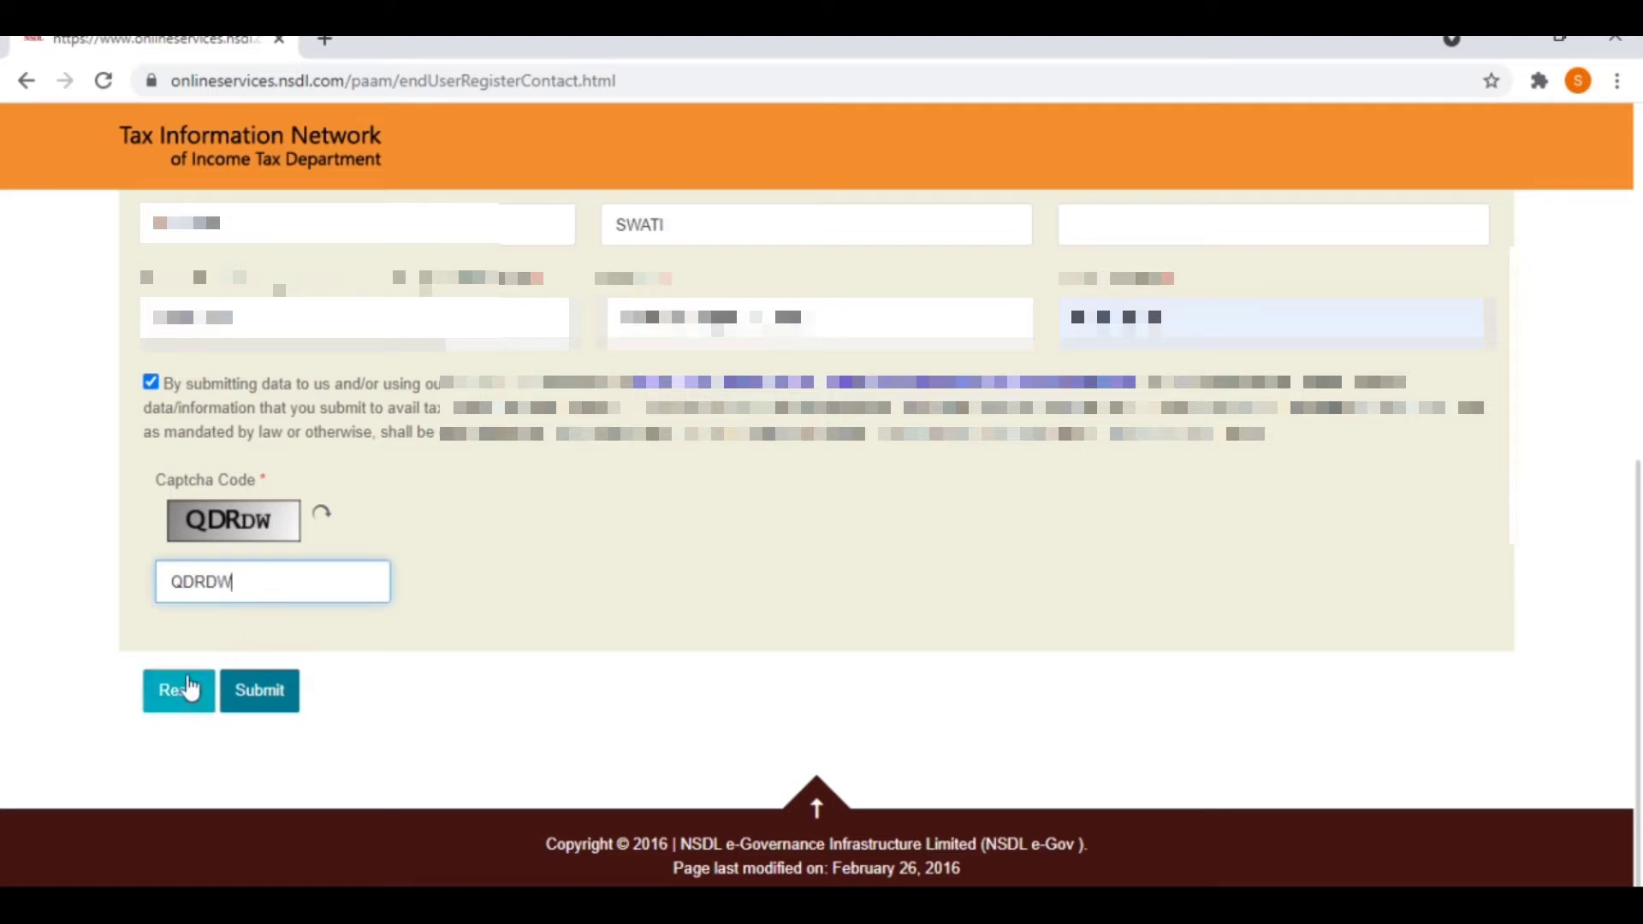
{"action": "left_click", "coordinate": [253, 703]}
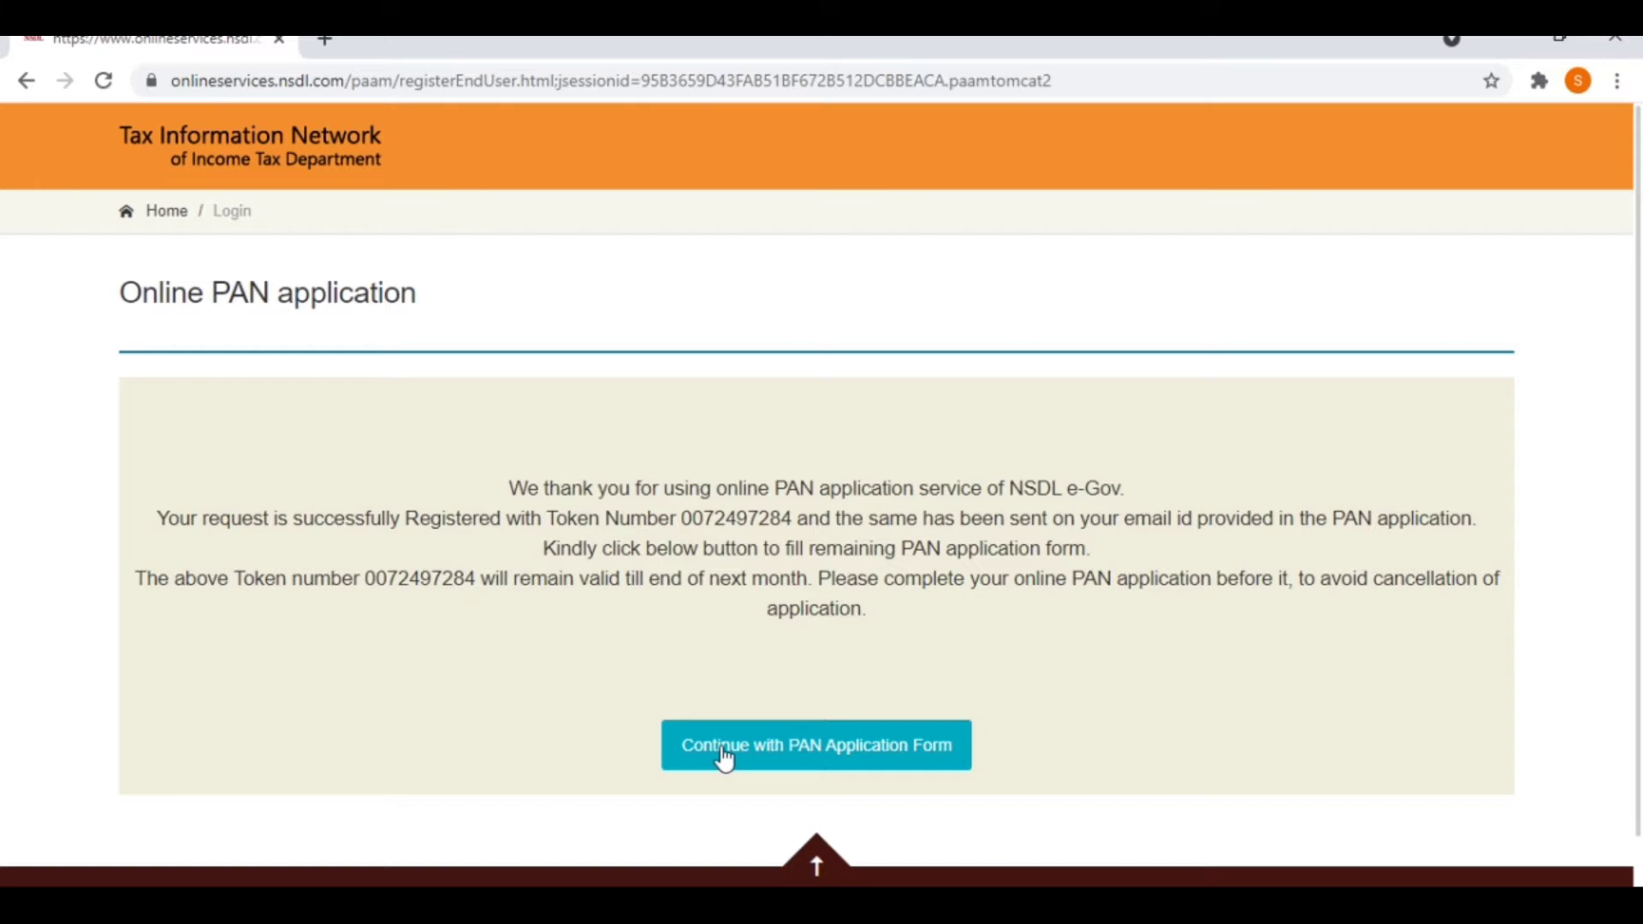
Continue with the PAN application form and scroll past the submission-mode instructions.
{"action": "left_click", "coordinate": [724, 757]}
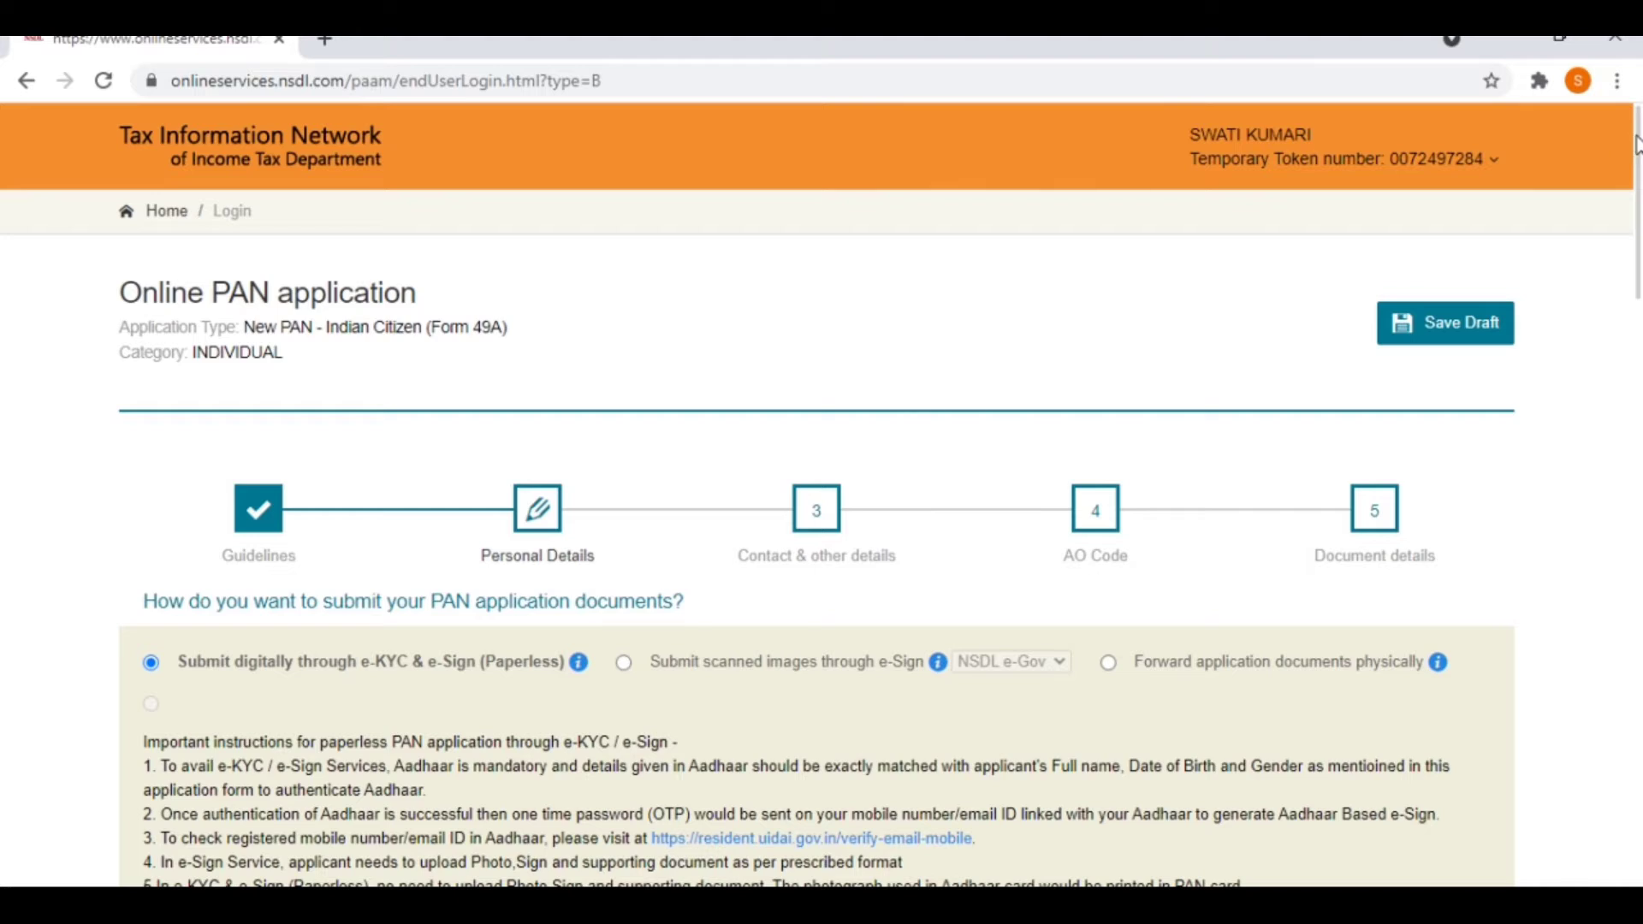
{"action": "left_click_drag", "start_coordinate": [1636, 146], "coordinate": [1636, 178]}
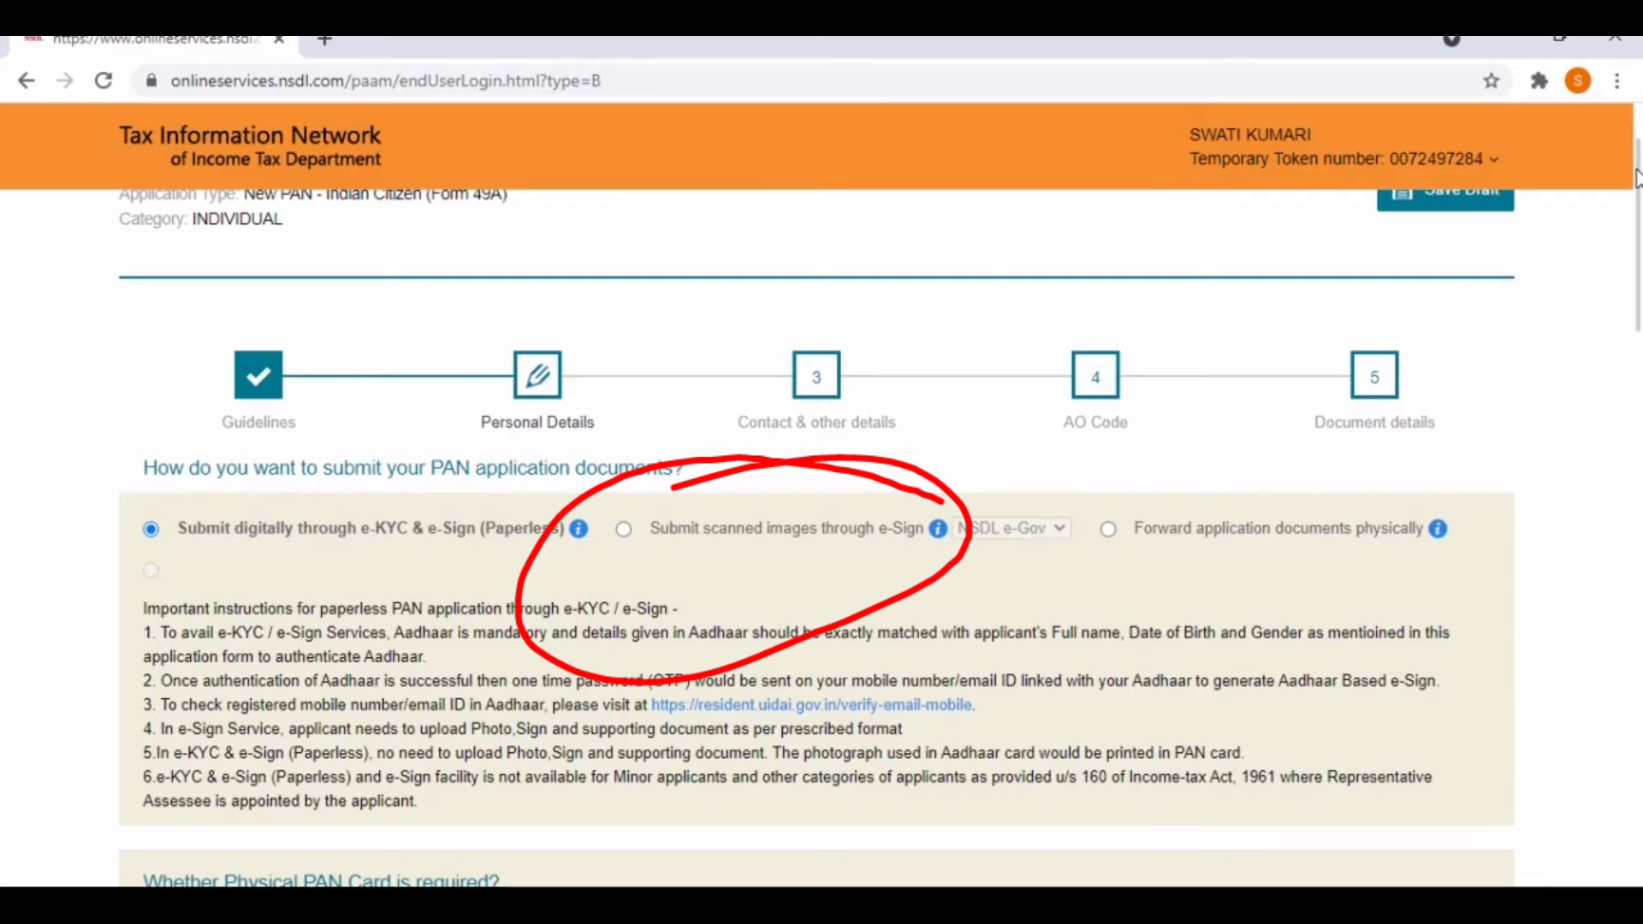
{"action": "left_click_drag", "start_coordinate": [1636, 180], "coordinate": [1636, 311]}
Enter the Aadhaar last four digits and set the Aadhaar photograph printing consent to Yes.
{"action": "scroll", "coordinate": [271, 305], "scroll_direction": "down", "scroll_amount": 4}
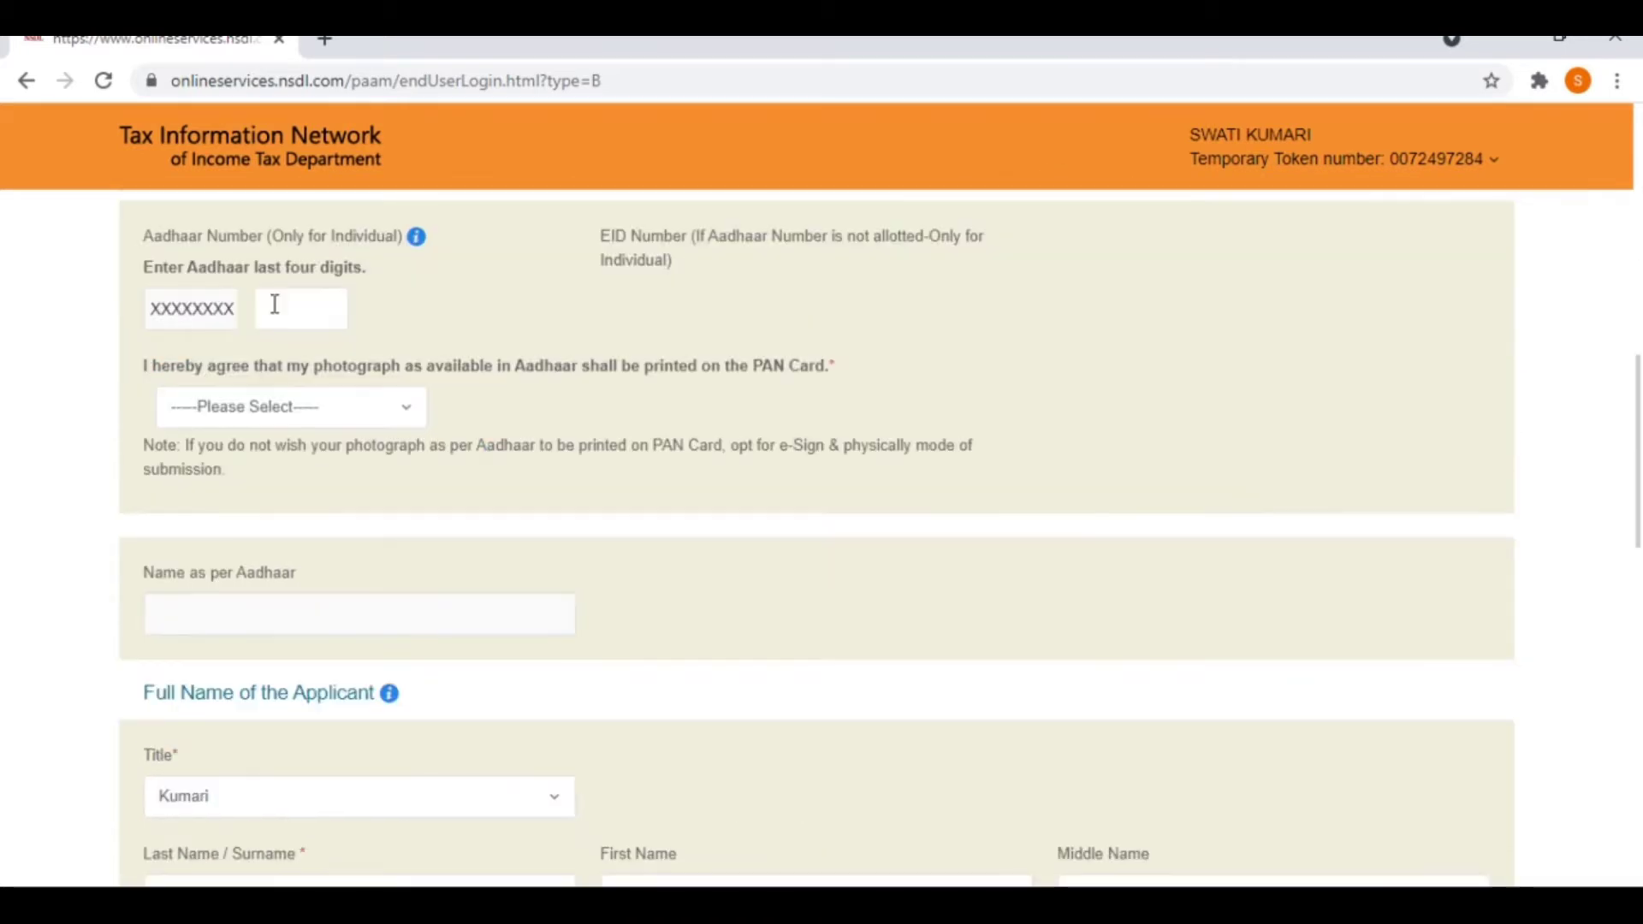
{"action": "left_click", "coordinate": [274, 305]}
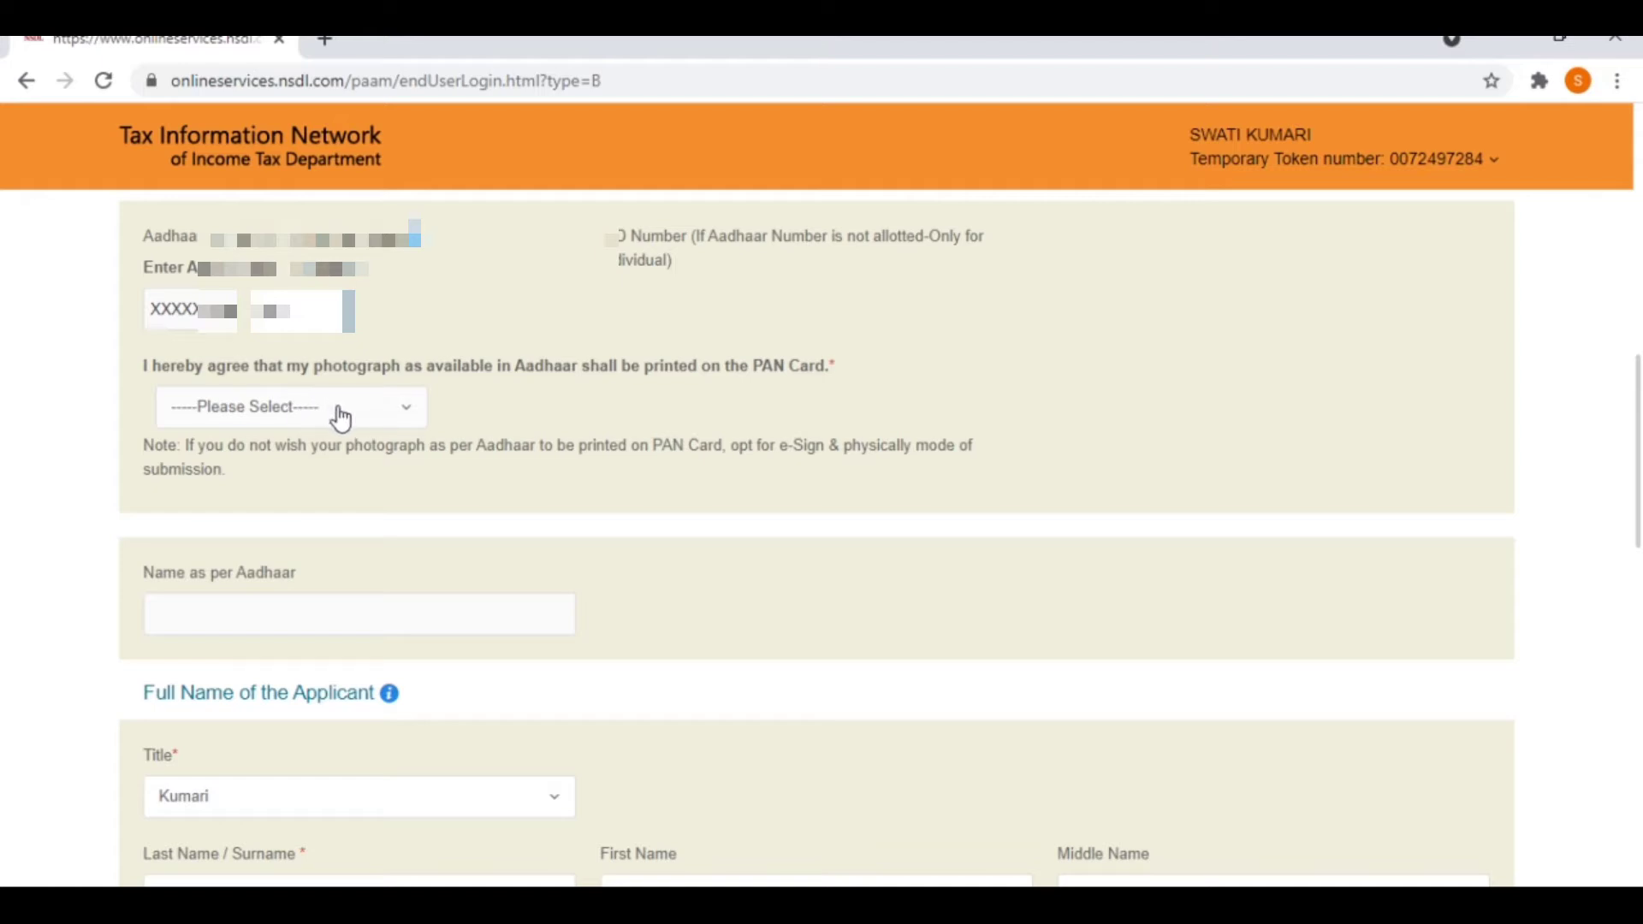
{"action": "left_click", "coordinate": [392, 417]}
{"action": "left_click", "coordinate": [393, 443]}
{"action": "left_click", "coordinate": [403, 420]}
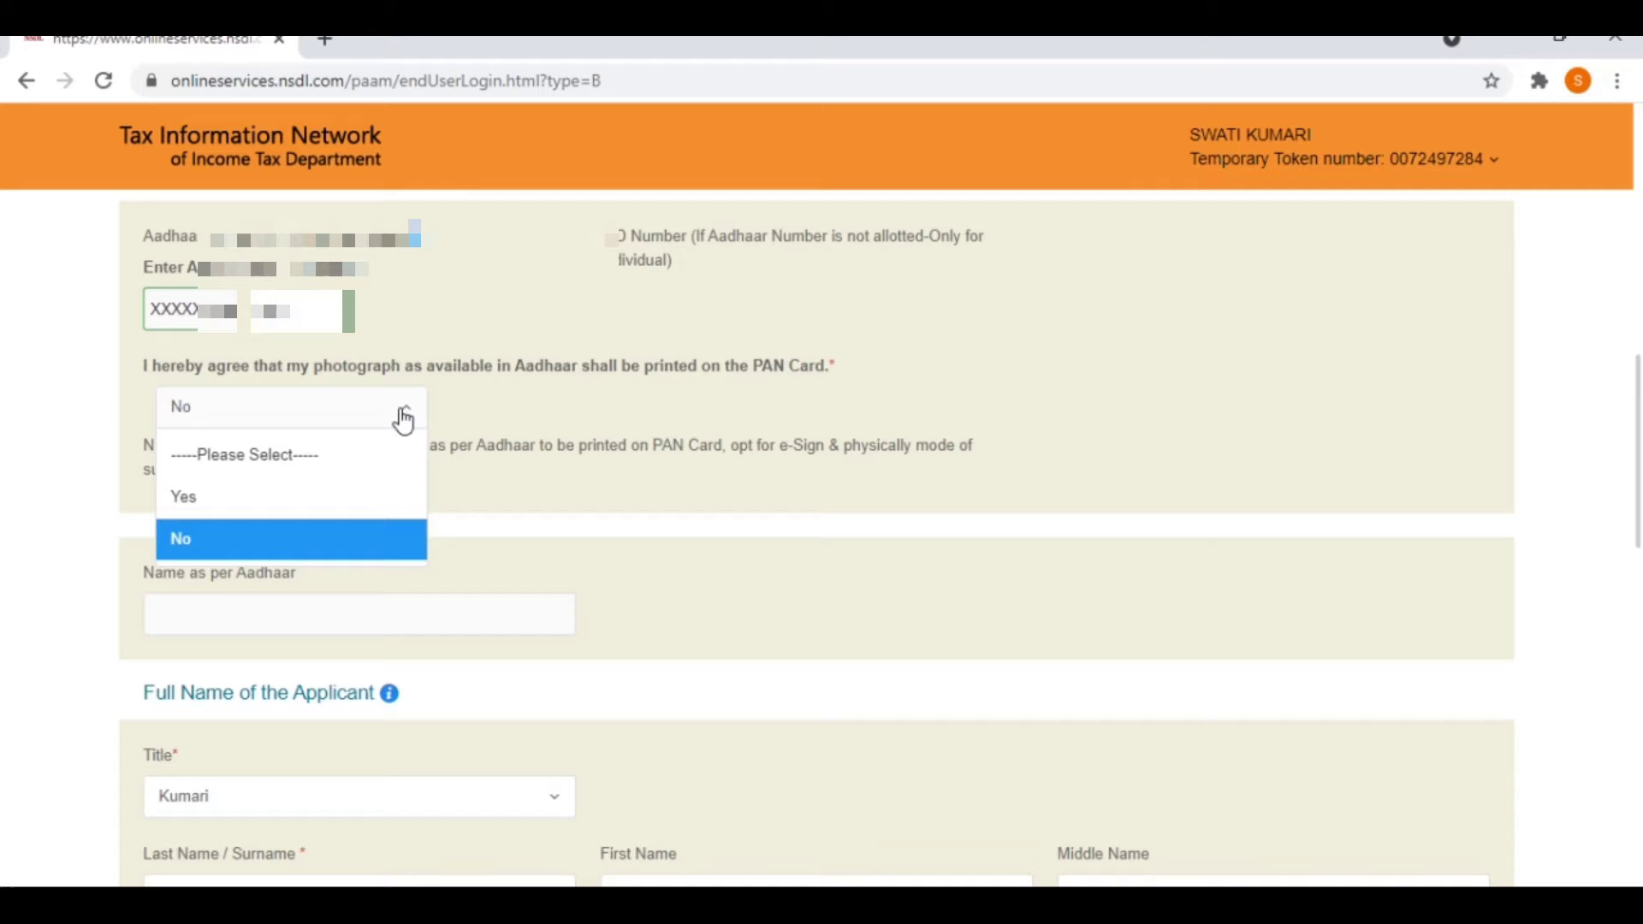
{"action": "left_click", "coordinate": [235, 509]}
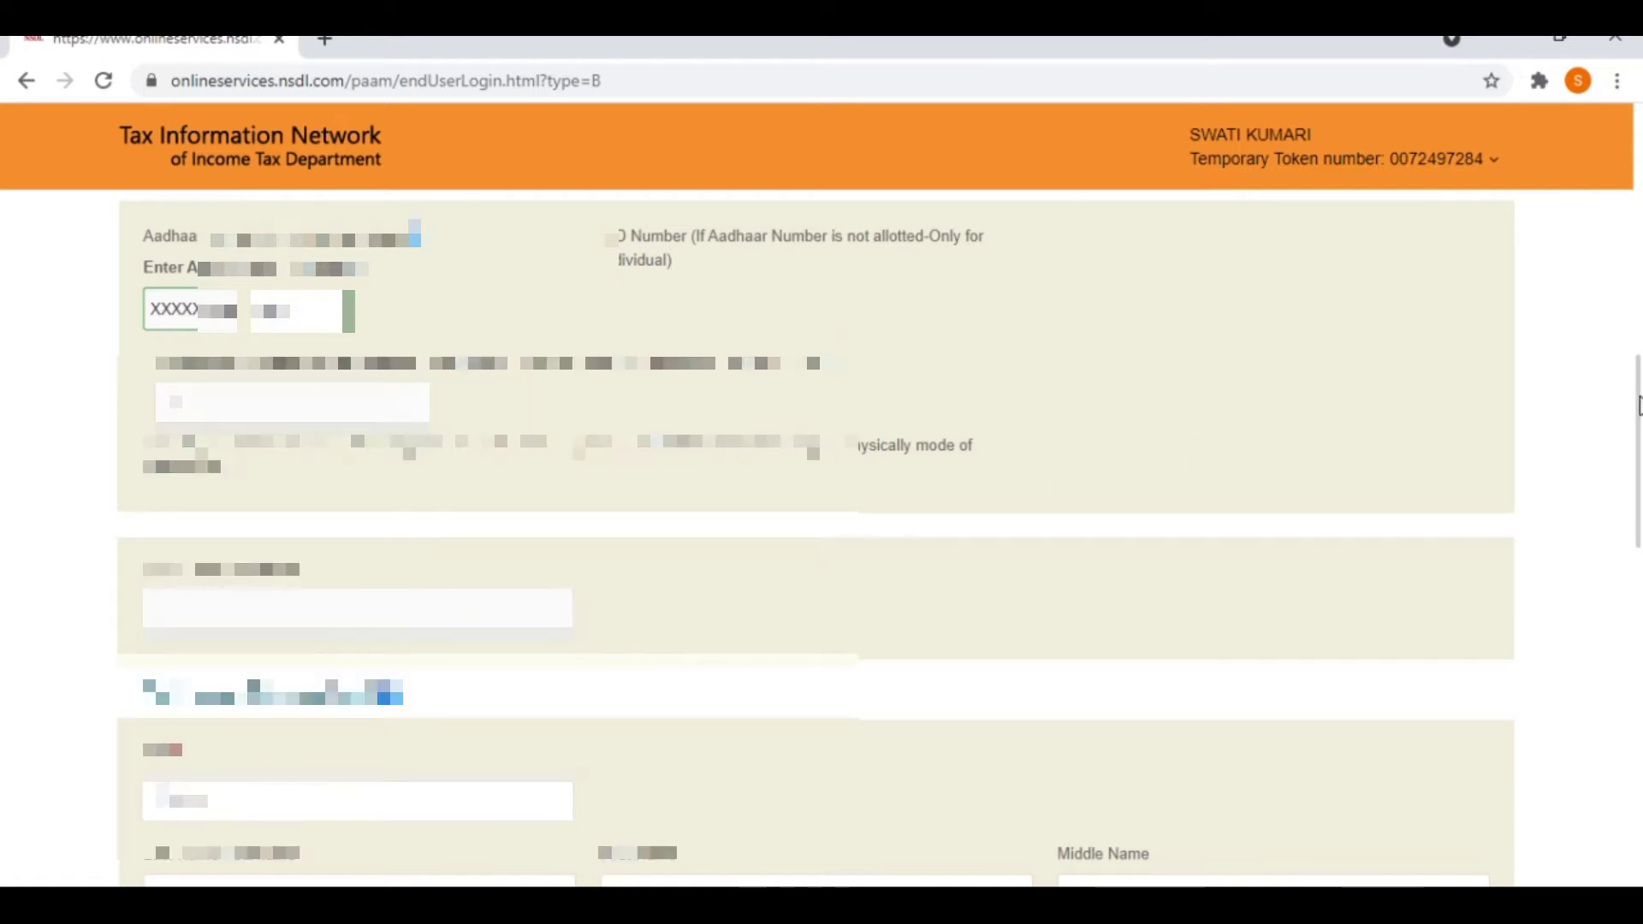
{"action": "left_click_drag", "start_coordinate": [1639, 411], "coordinate": [1640, 587]}
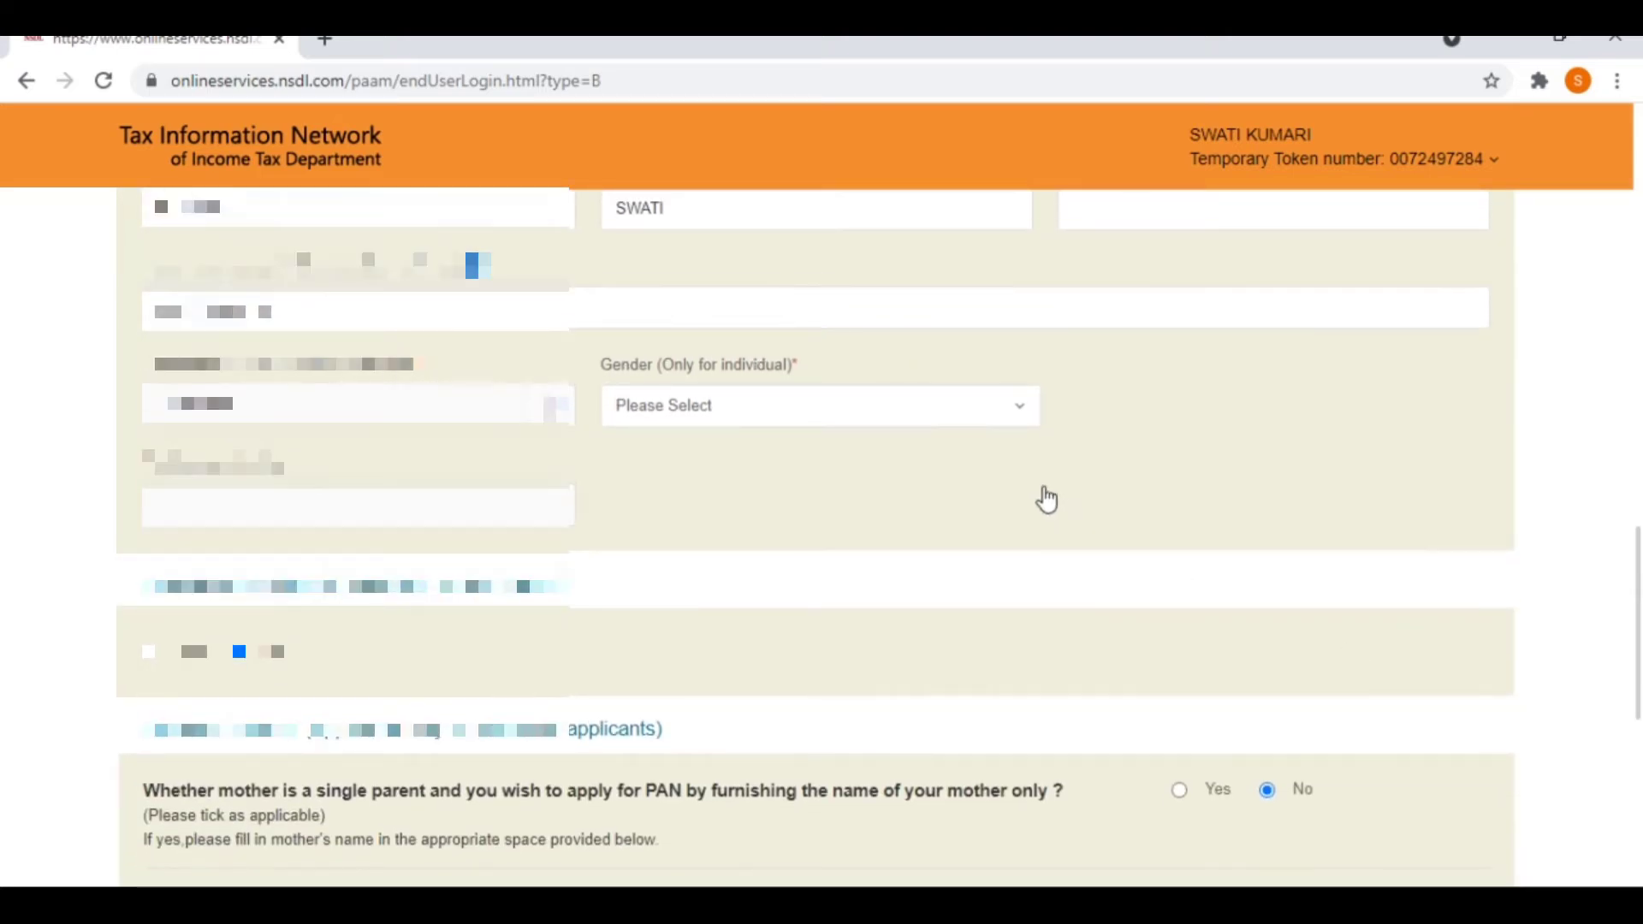
Set Gender to Female in the Personal Details step.
{"action": "left_click", "coordinate": [1019, 415]}
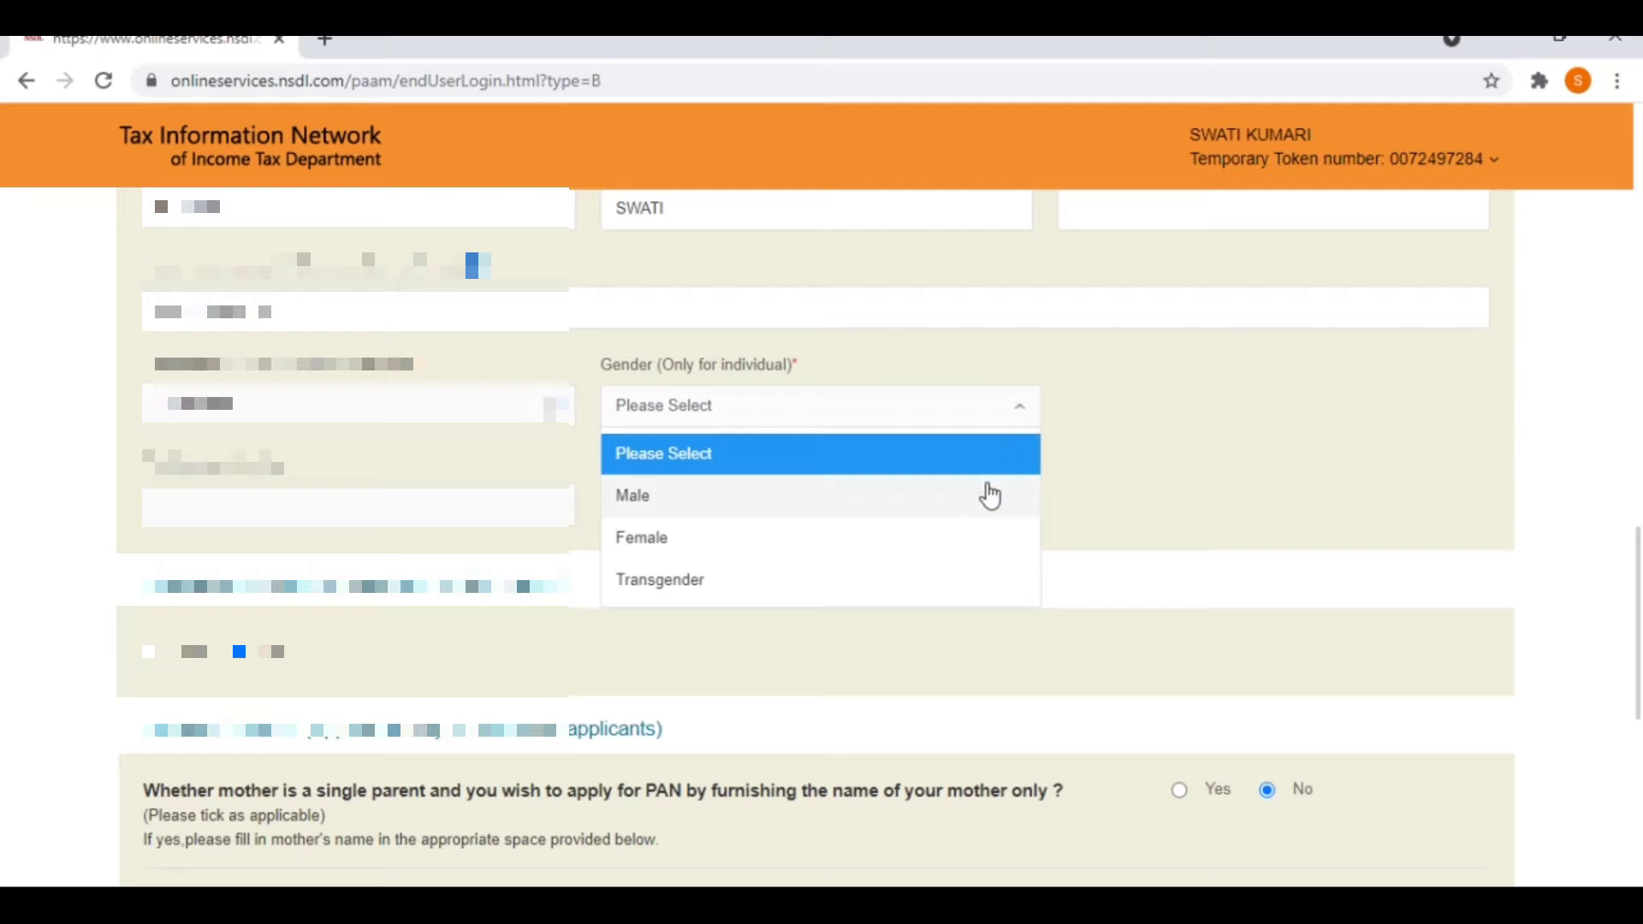
{"action": "left_click", "coordinate": [972, 543]}
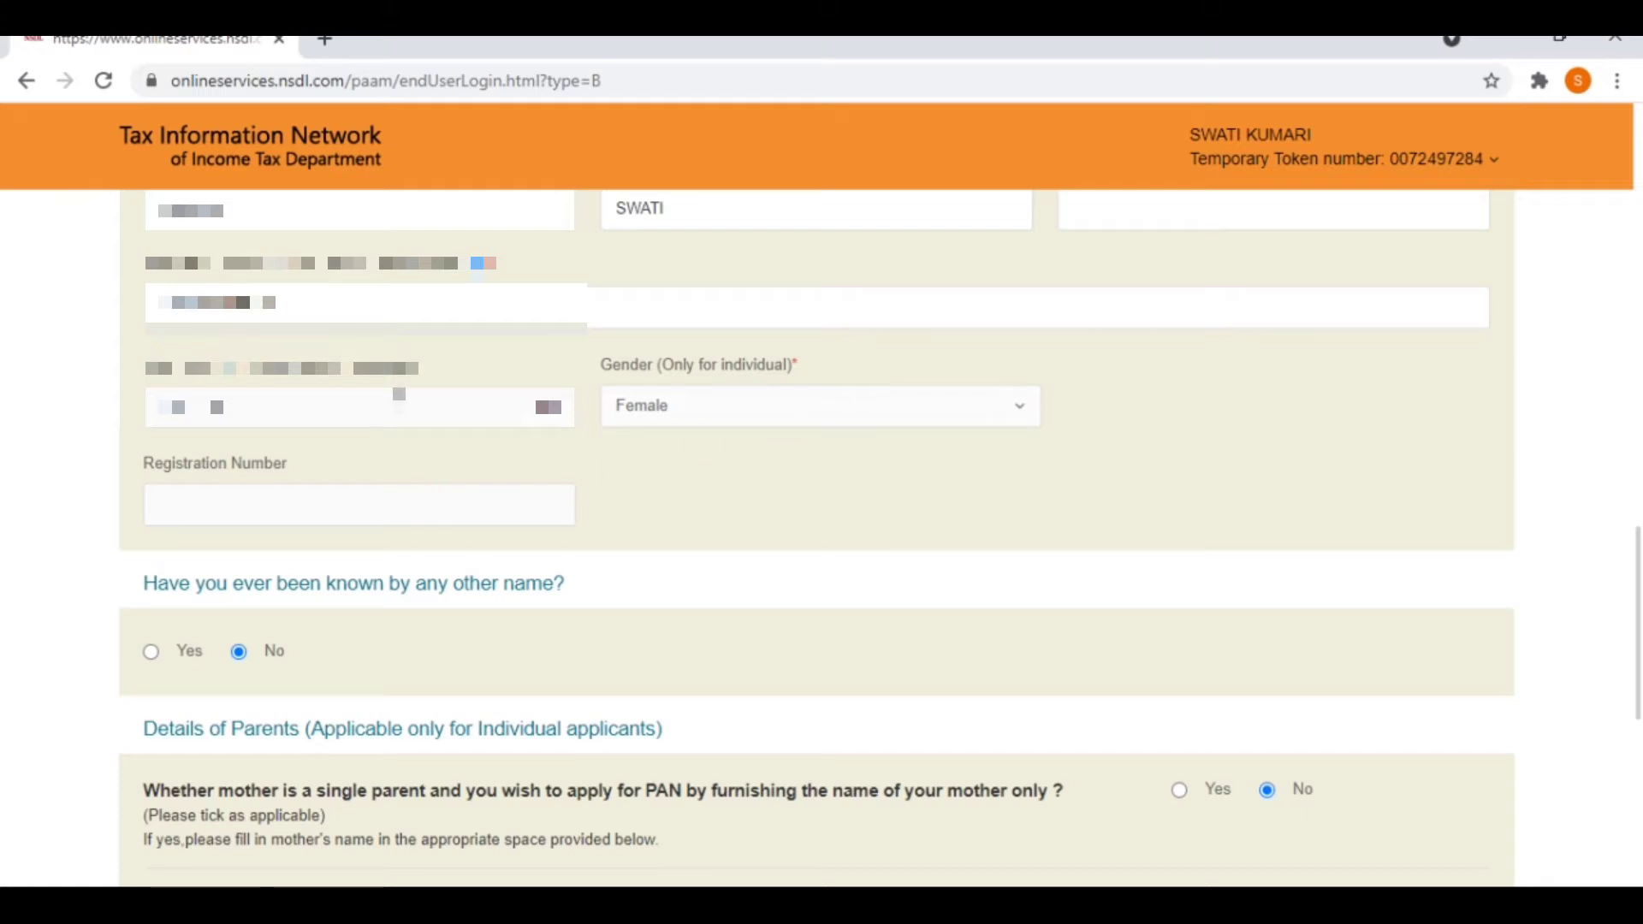
{"action": "left_click", "coordinate": [399, 400]}
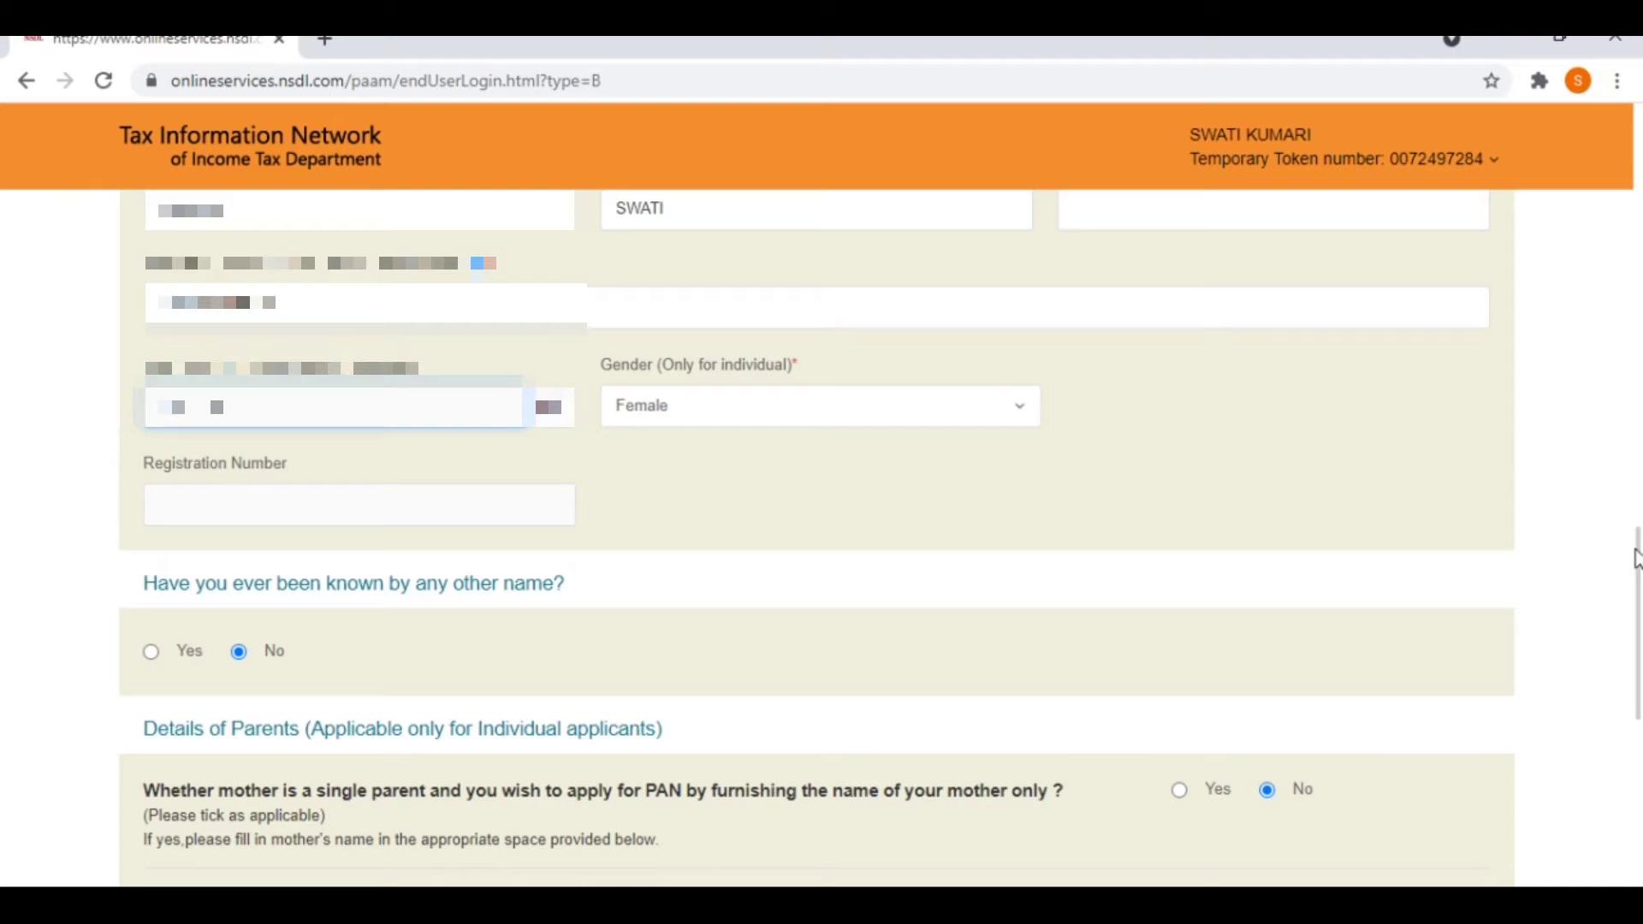
{"action": "left_click_drag", "start_coordinate": [1637, 556], "coordinate": [1636, 704]}
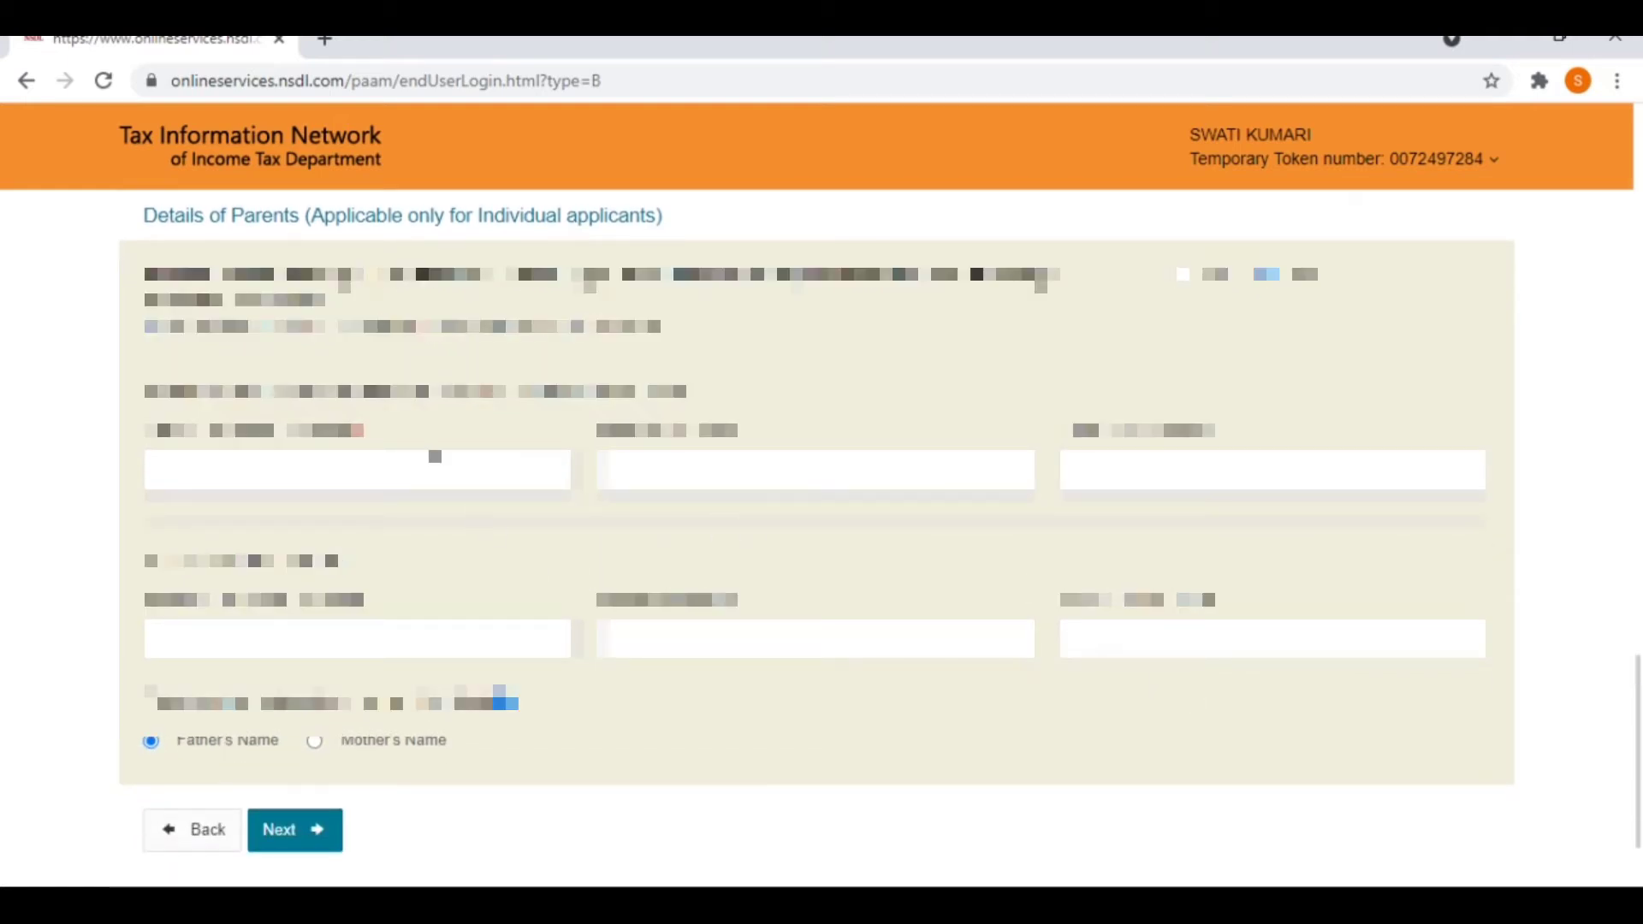
Enter the father's surname, first name and middle name, correcting a typo in the surname.
{"action": "left_click", "coordinate": [434, 457]}
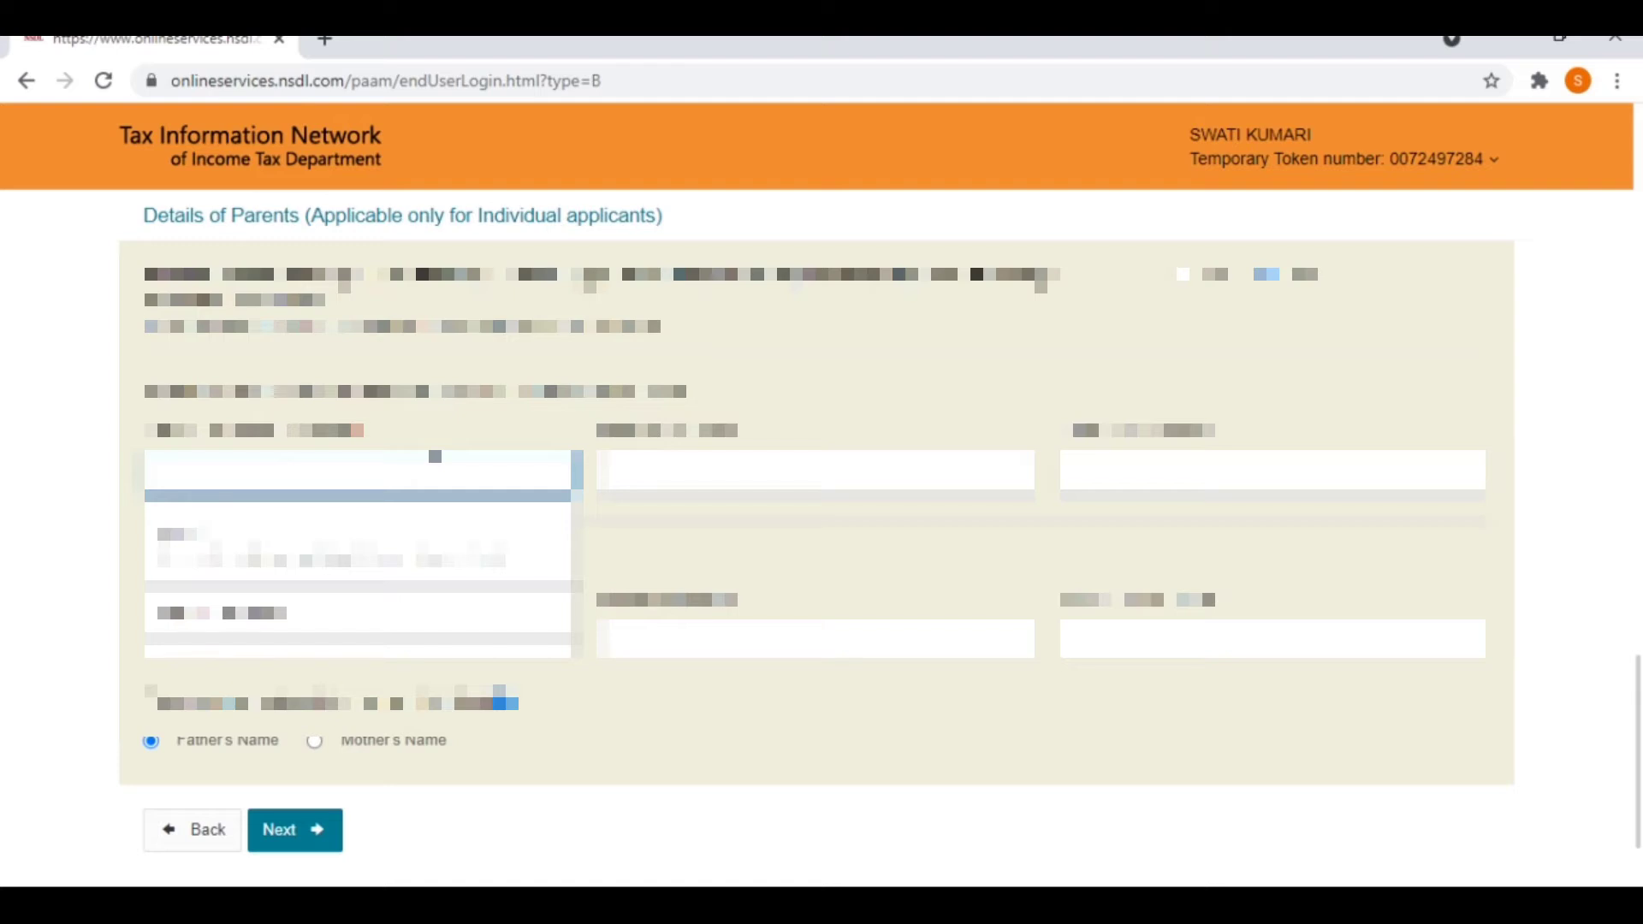
{"action": "type", "text": "KU"}
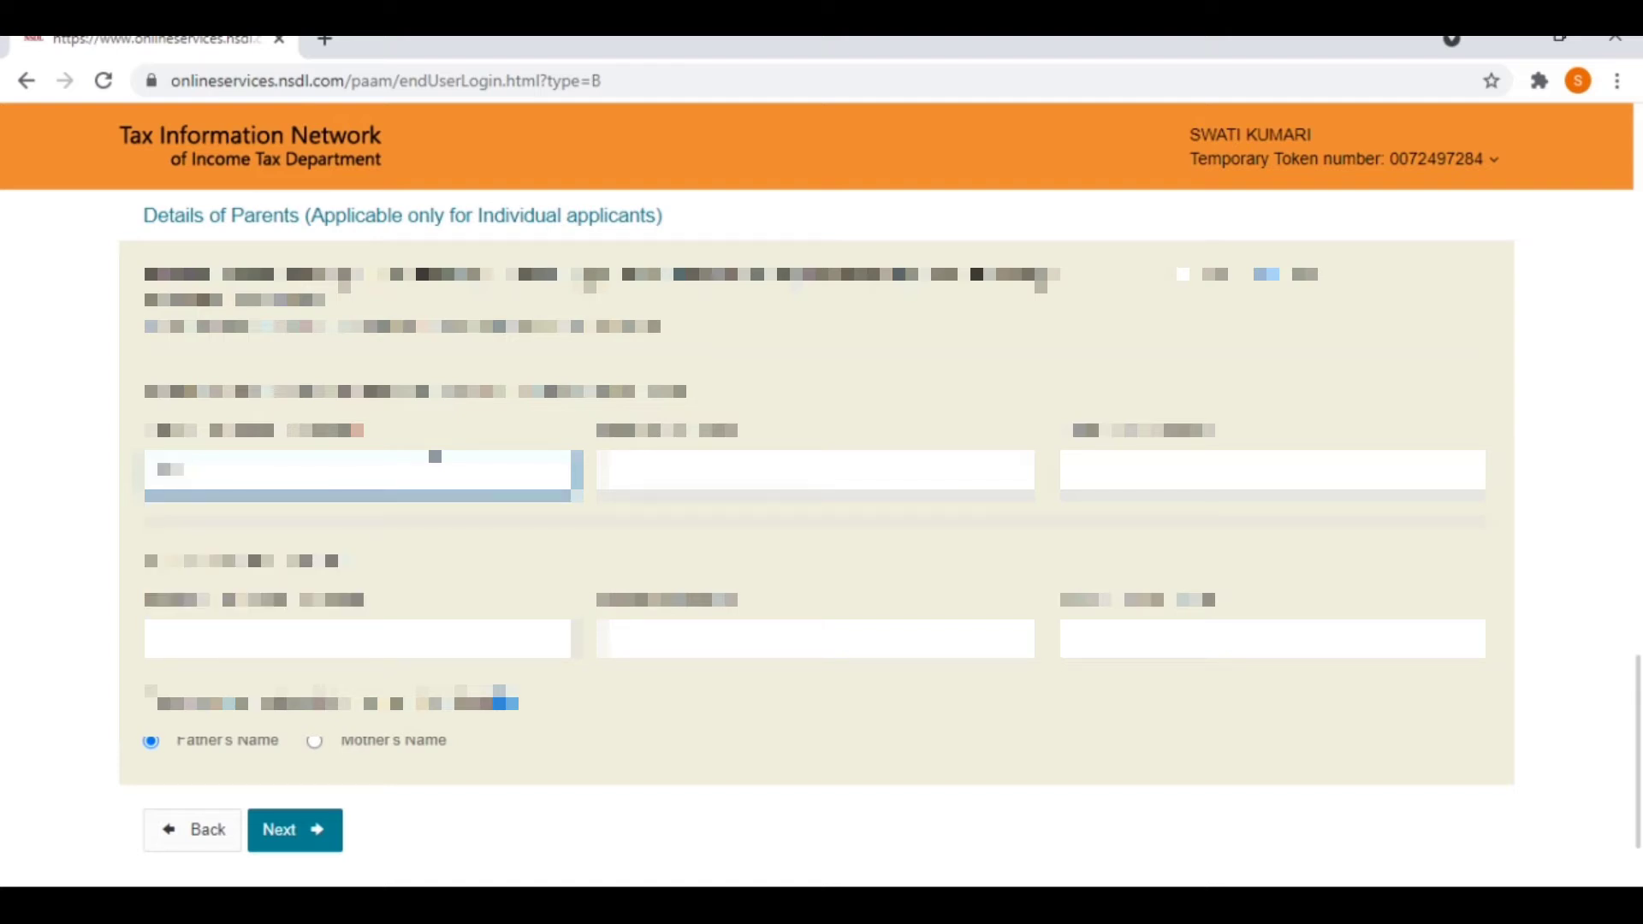
{"action": "type", "text": "MARI"}
{"action": "key", "text": "BackSpace"}
{"action": "key", "text": "BackSpace"}
{"action": "key", "text": "BackSpace"}
{"action": "key", "text": "BackSpace"}
{"action": "key", "text": "BackSpace"}
{"action": "key", "text": "BackSpace"}
{"action": "key", "text": "BackSpace"}
{"action": "key", "text": "BackSpace"}
{"action": "type", "text": "ajar"}
{"action": "left_click", "coordinate": [770, 479]}
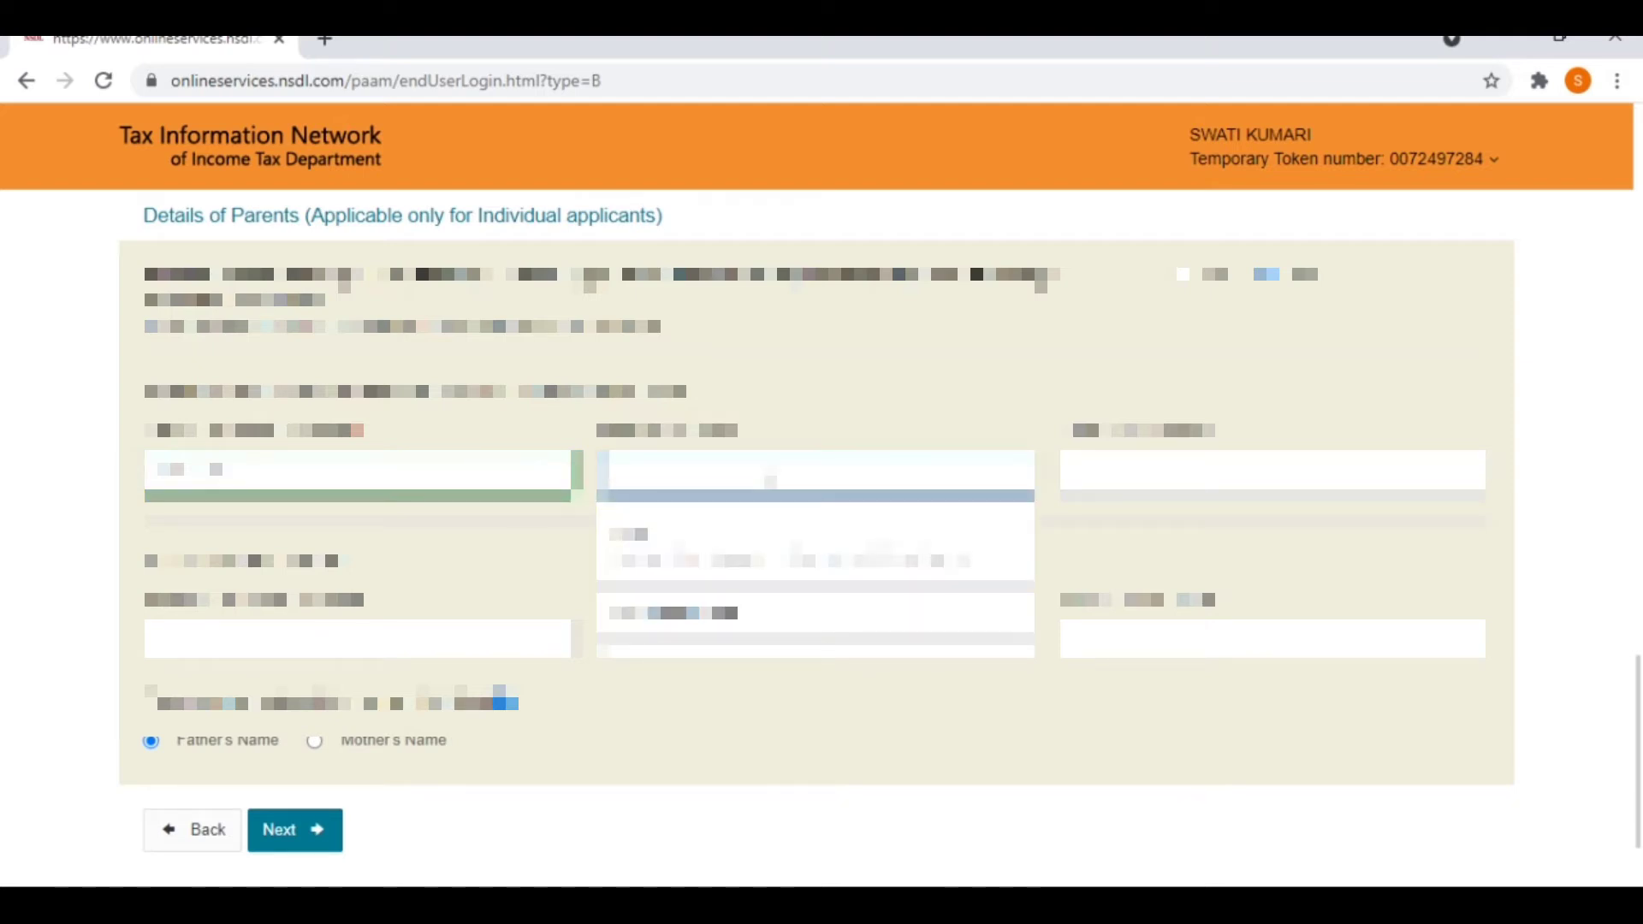
{"action": "type", "text": "KR"}
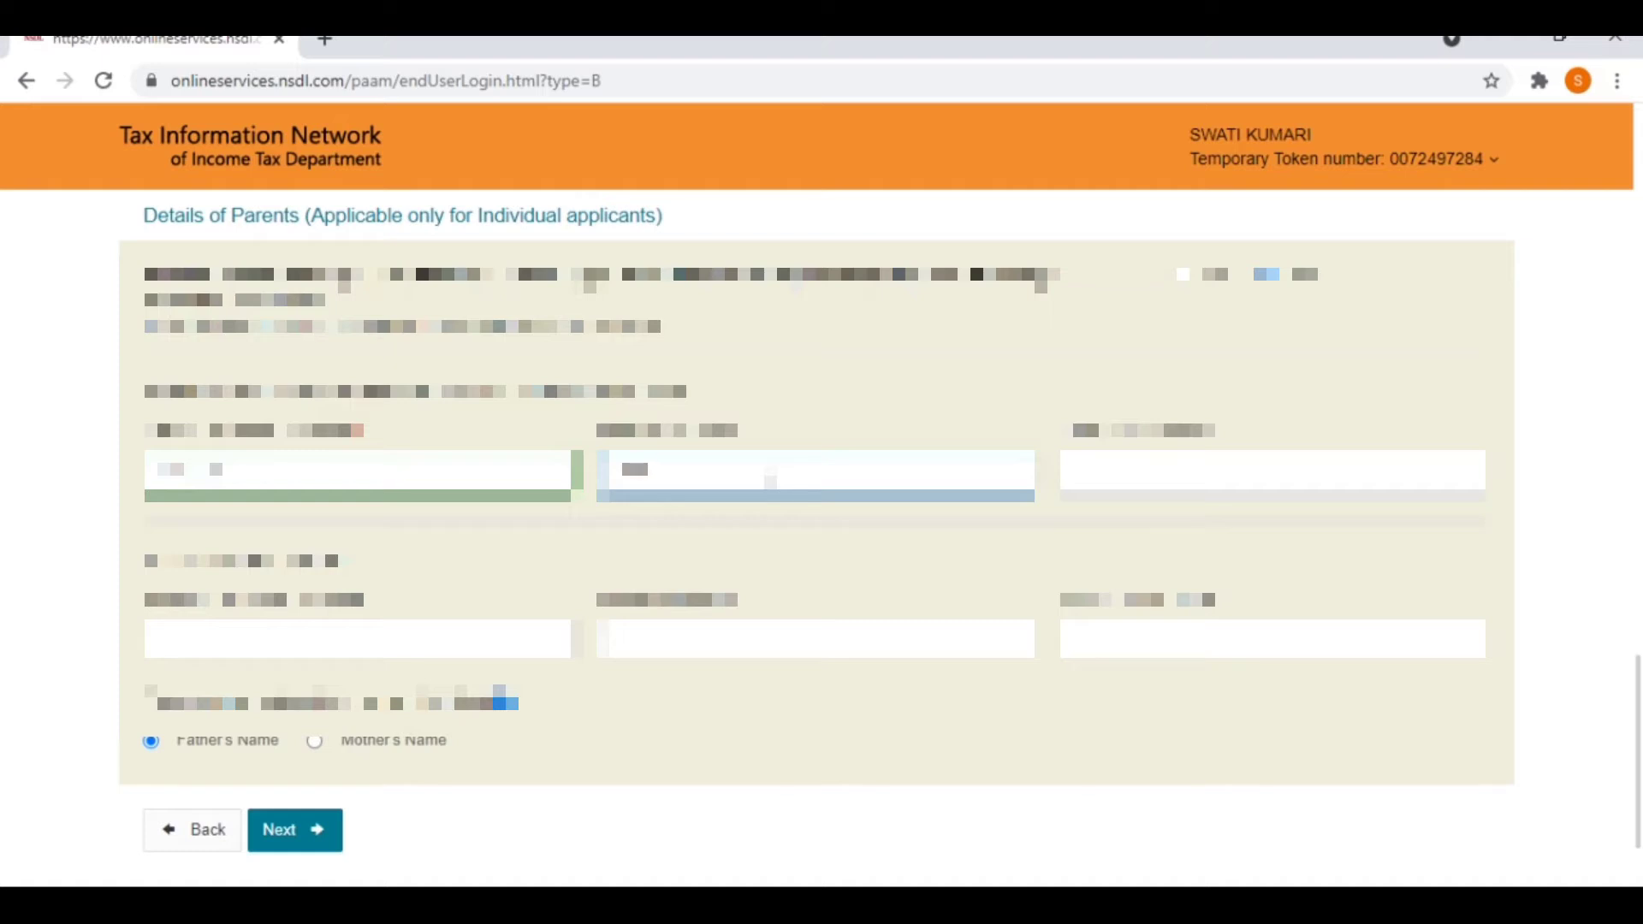
{"action": "left_click", "coordinate": [1131, 468]}
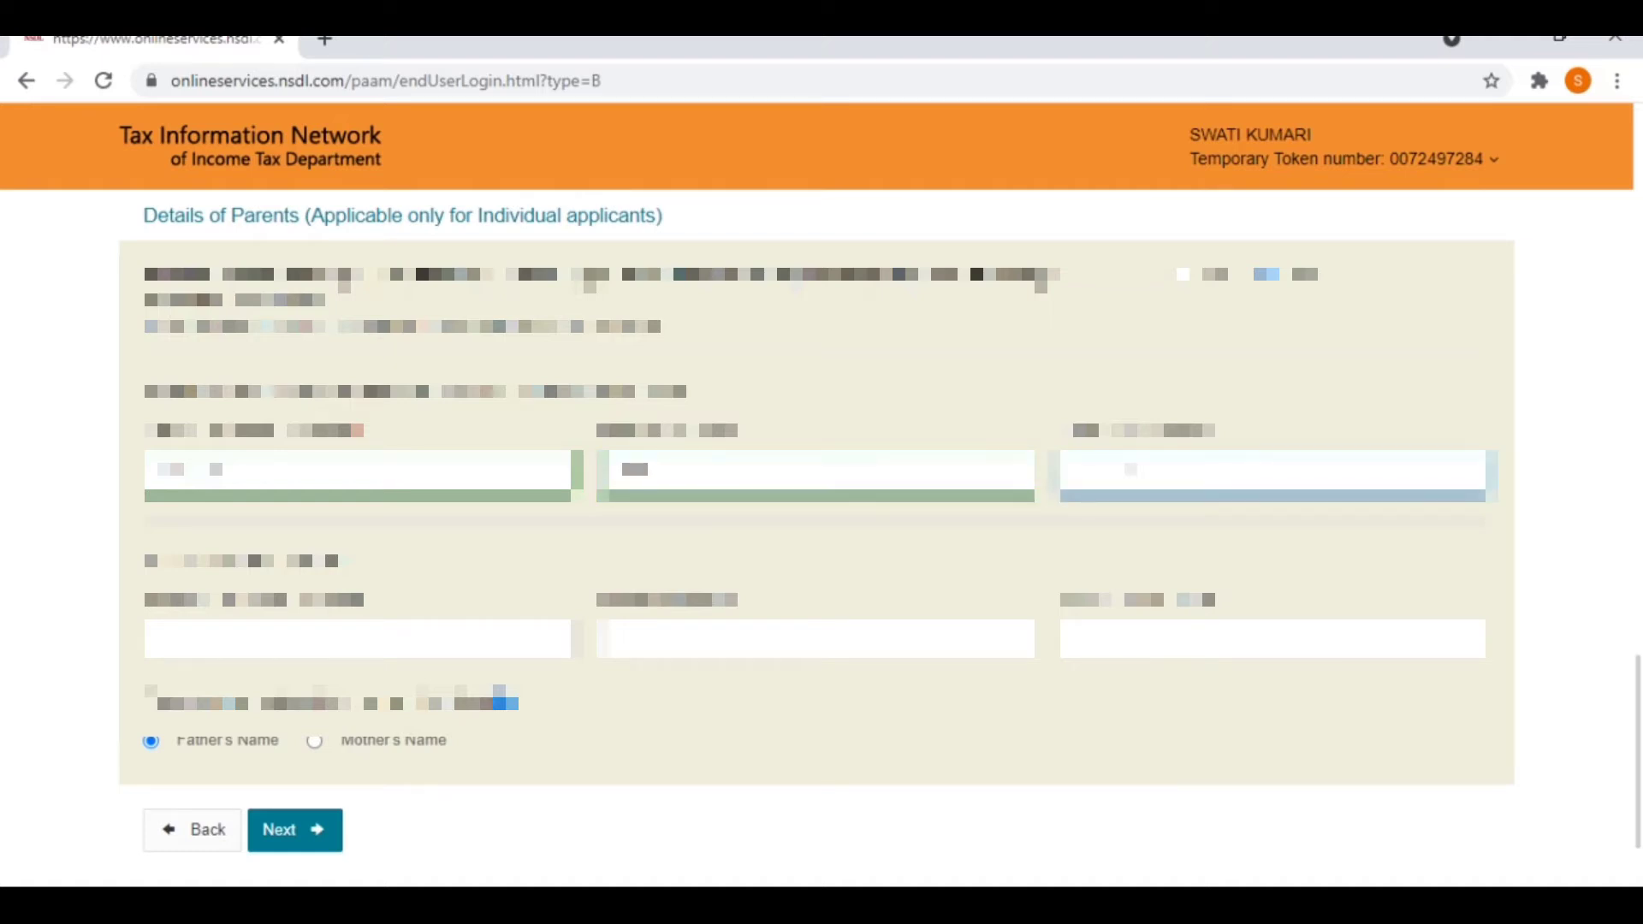
{"action": "type", "text": "KUMAR"}
{"action": "left_click", "coordinate": [331, 632]}
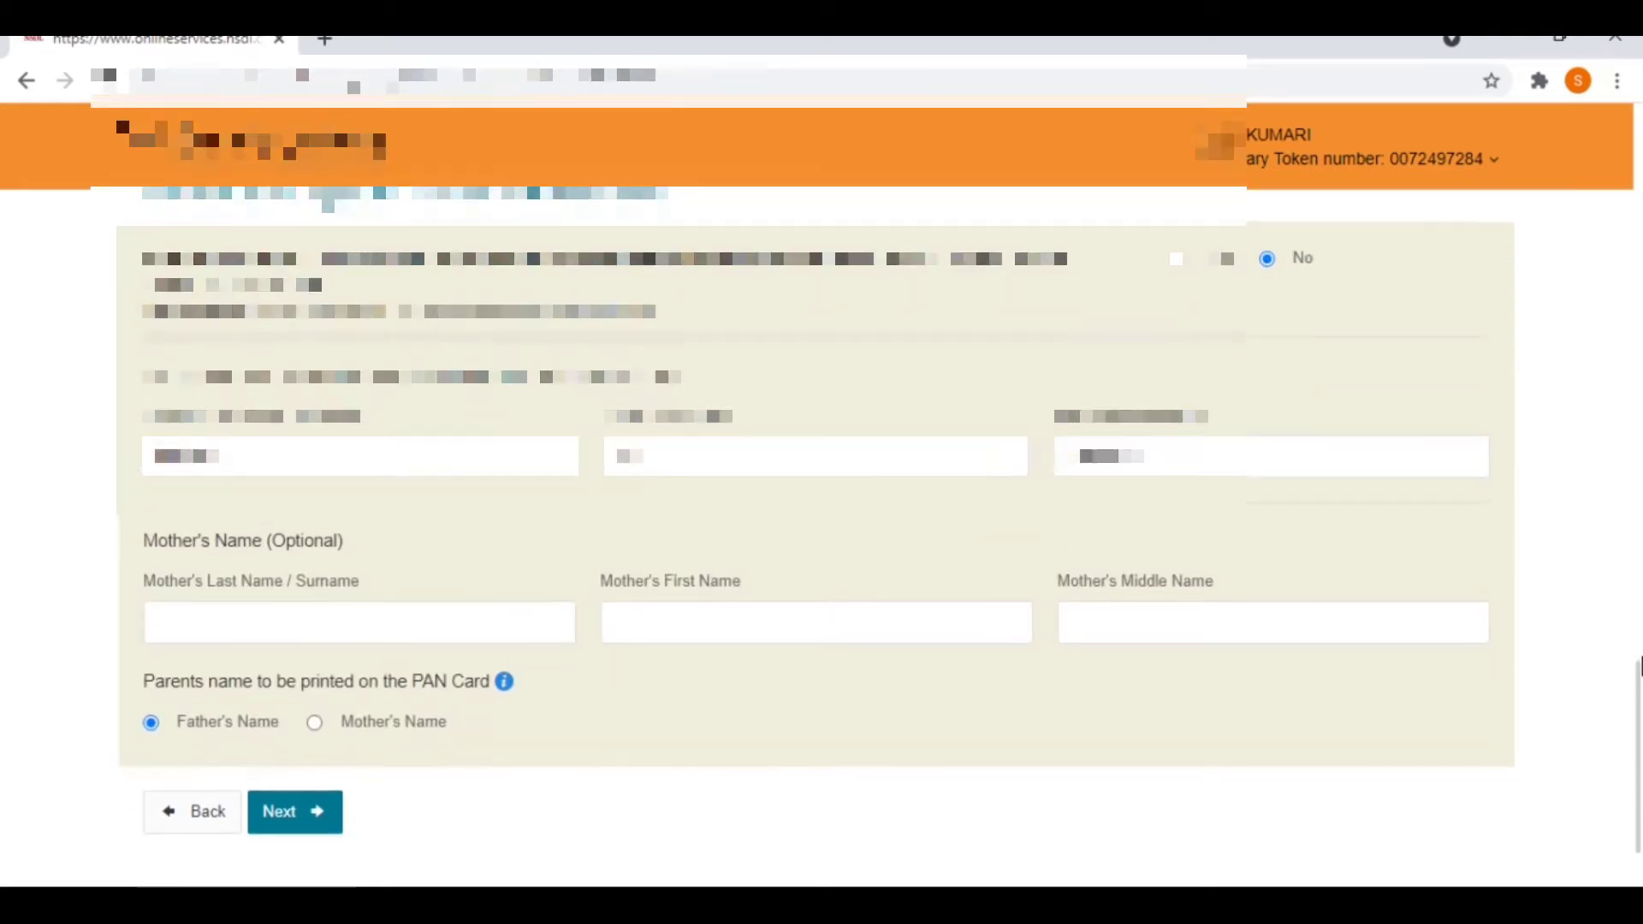
{"action": "scroll", "coordinate": [1639, 664], "scroll_direction": "down", "scroll_amount": 2}
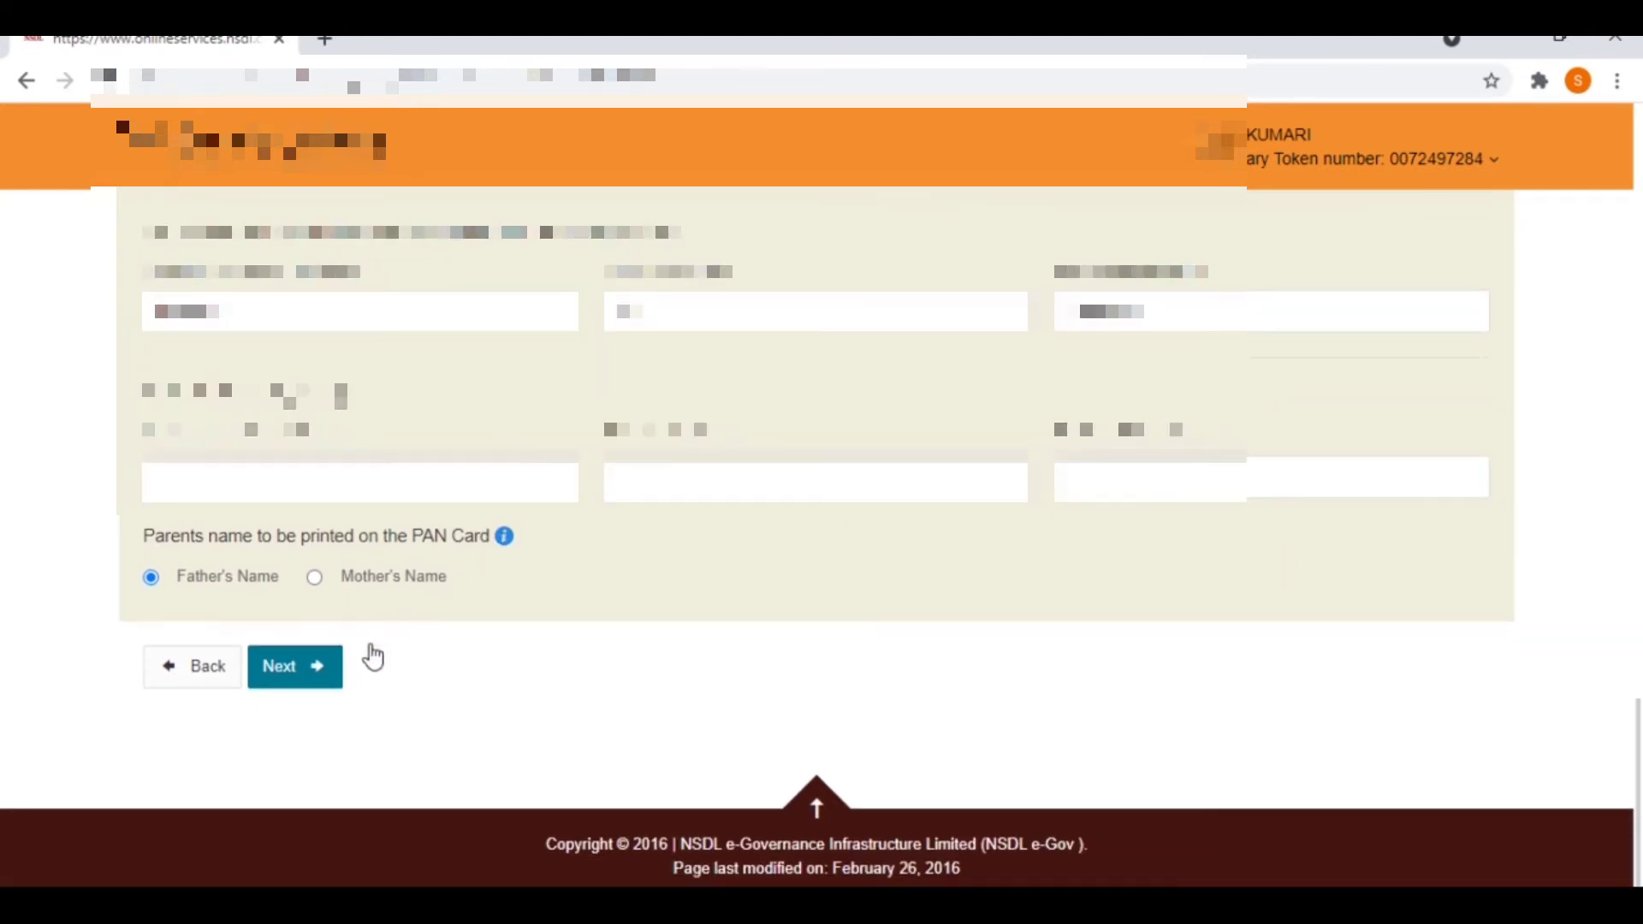
Save the personal details and move on to the contact and other details step.
{"action": "left_click", "coordinate": [294, 673]}
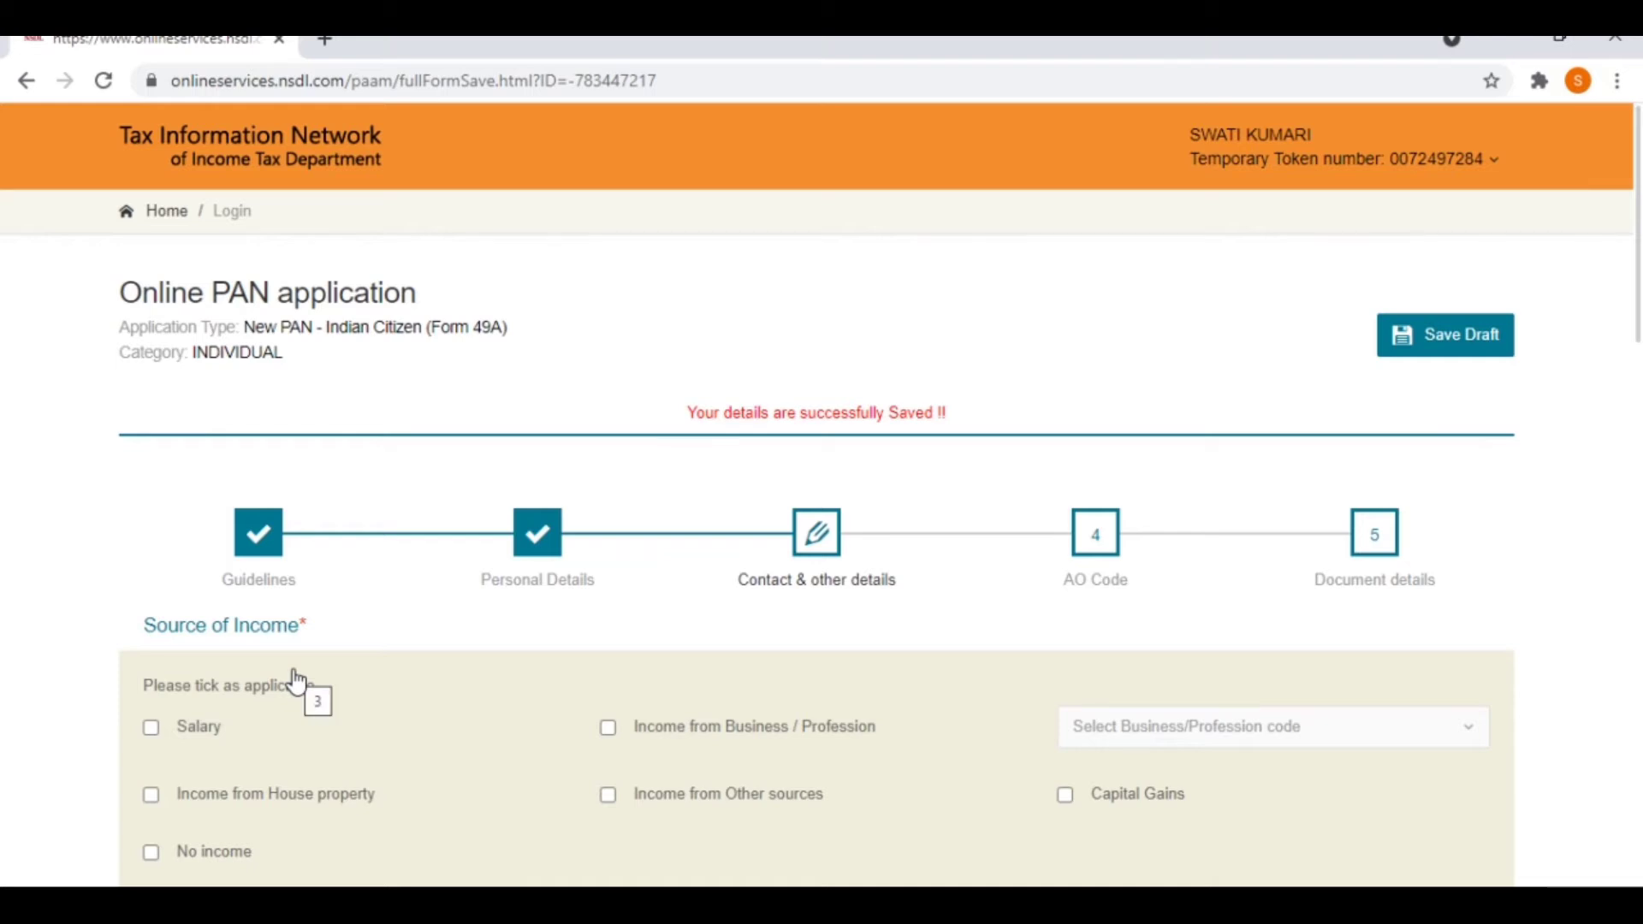
{"action": "scroll", "coordinate": [296, 682], "scroll_direction": "down", "scroll_amount": 2}
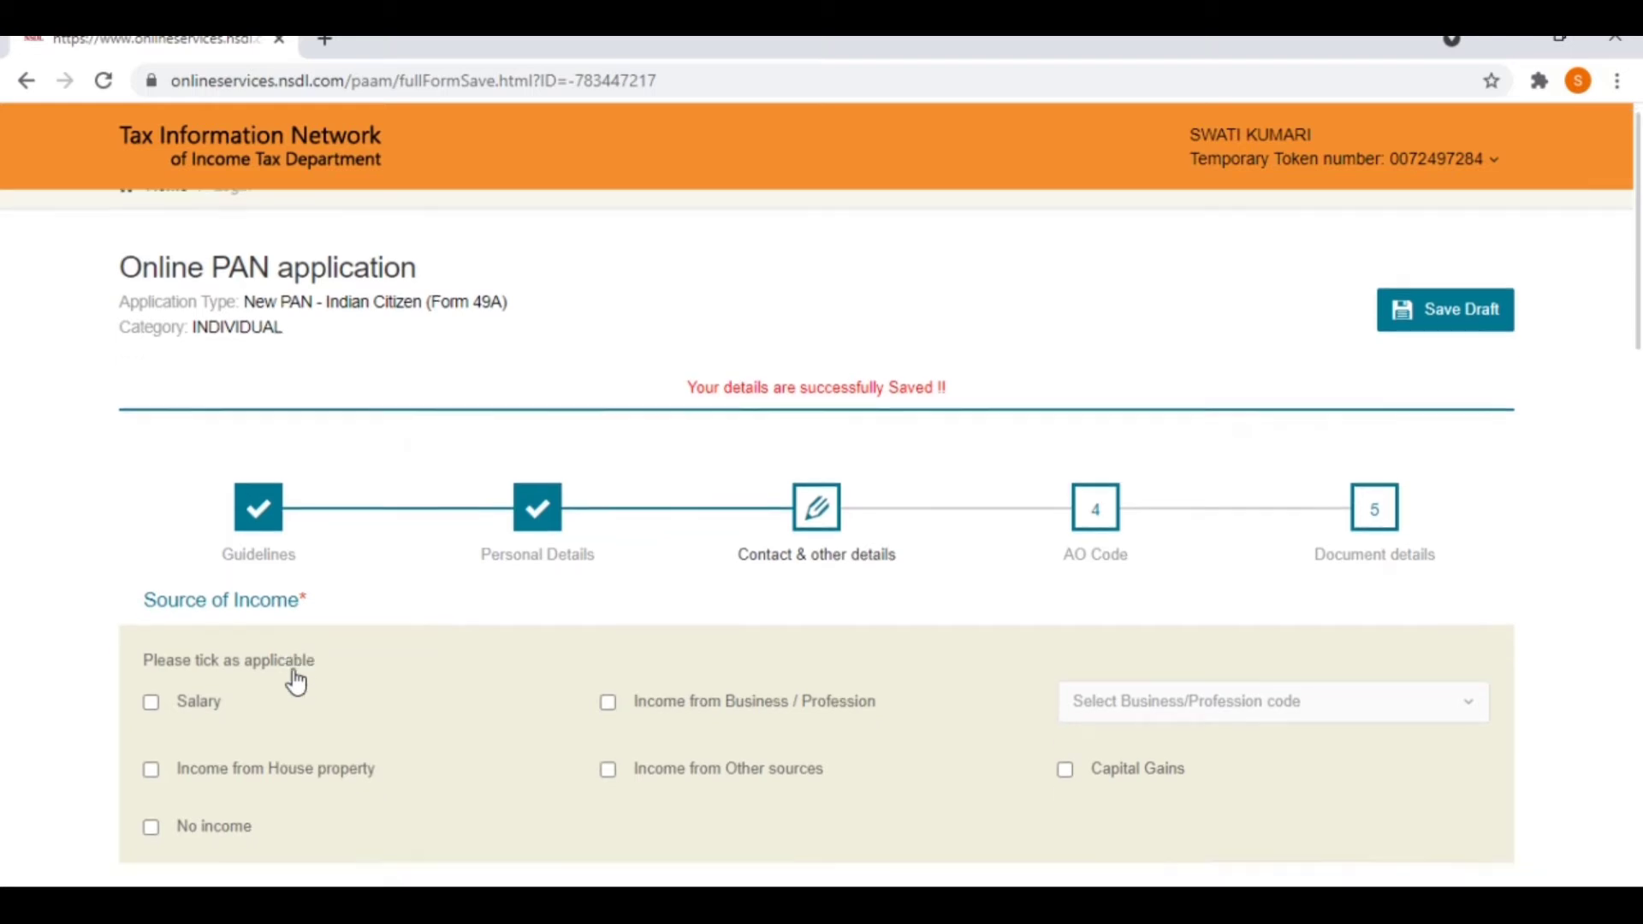
{"action": "scroll", "coordinate": [296, 682], "scroll_direction": "down", "scroll_amount": 3}
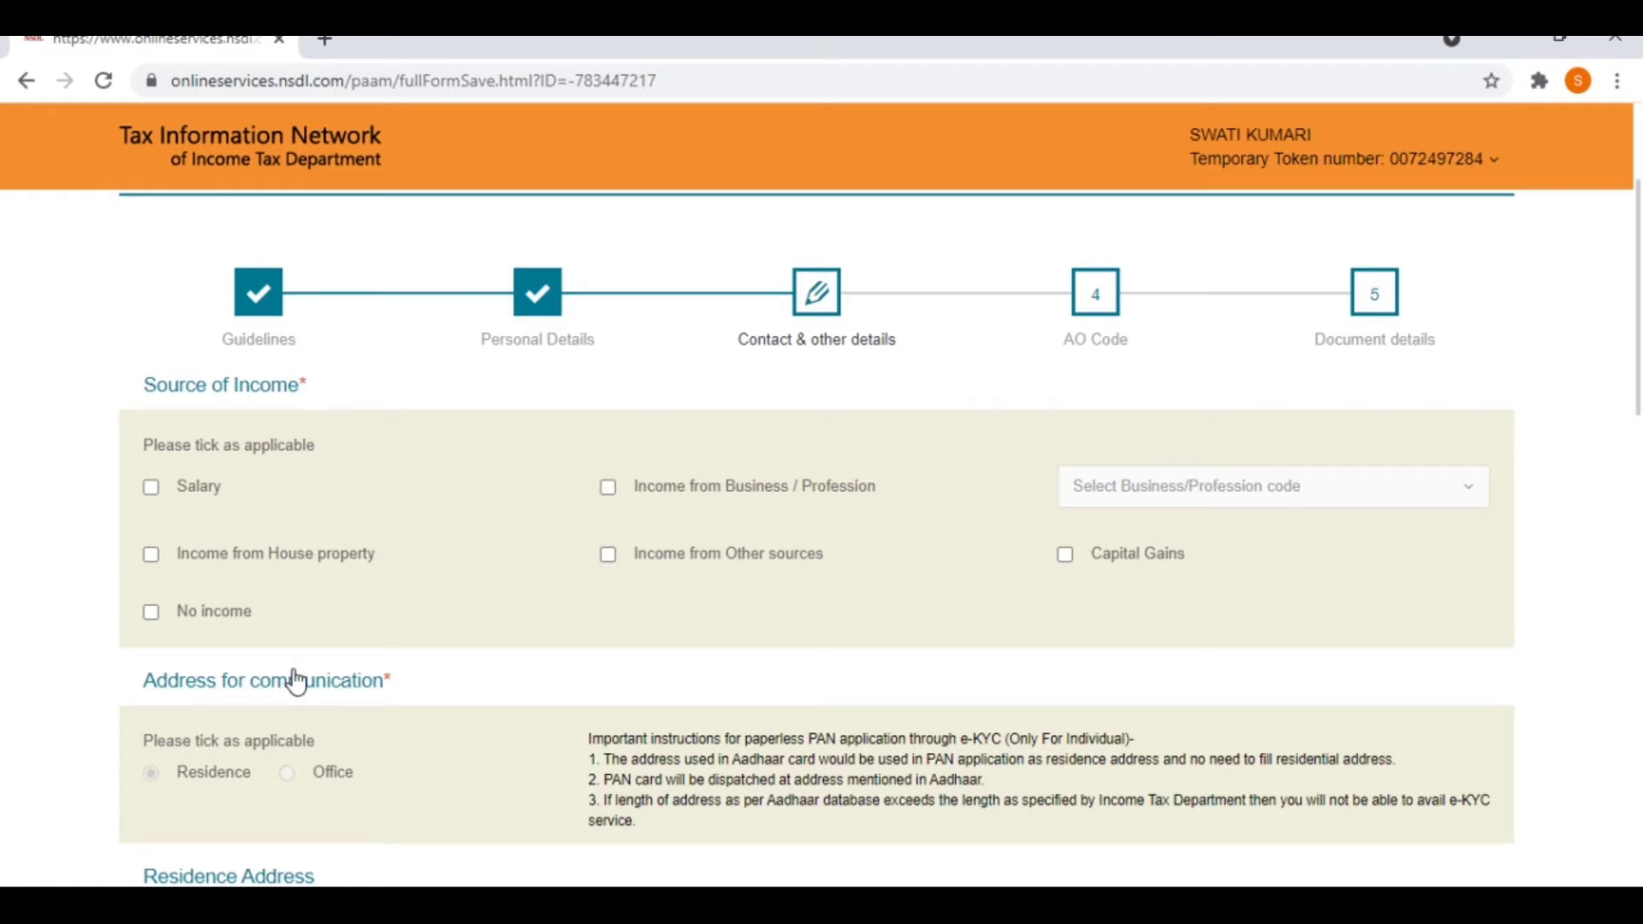
{"action": "scroll", "coordinate": [296, 682], "scroll_direction": "down", "scroll_amount": 1}
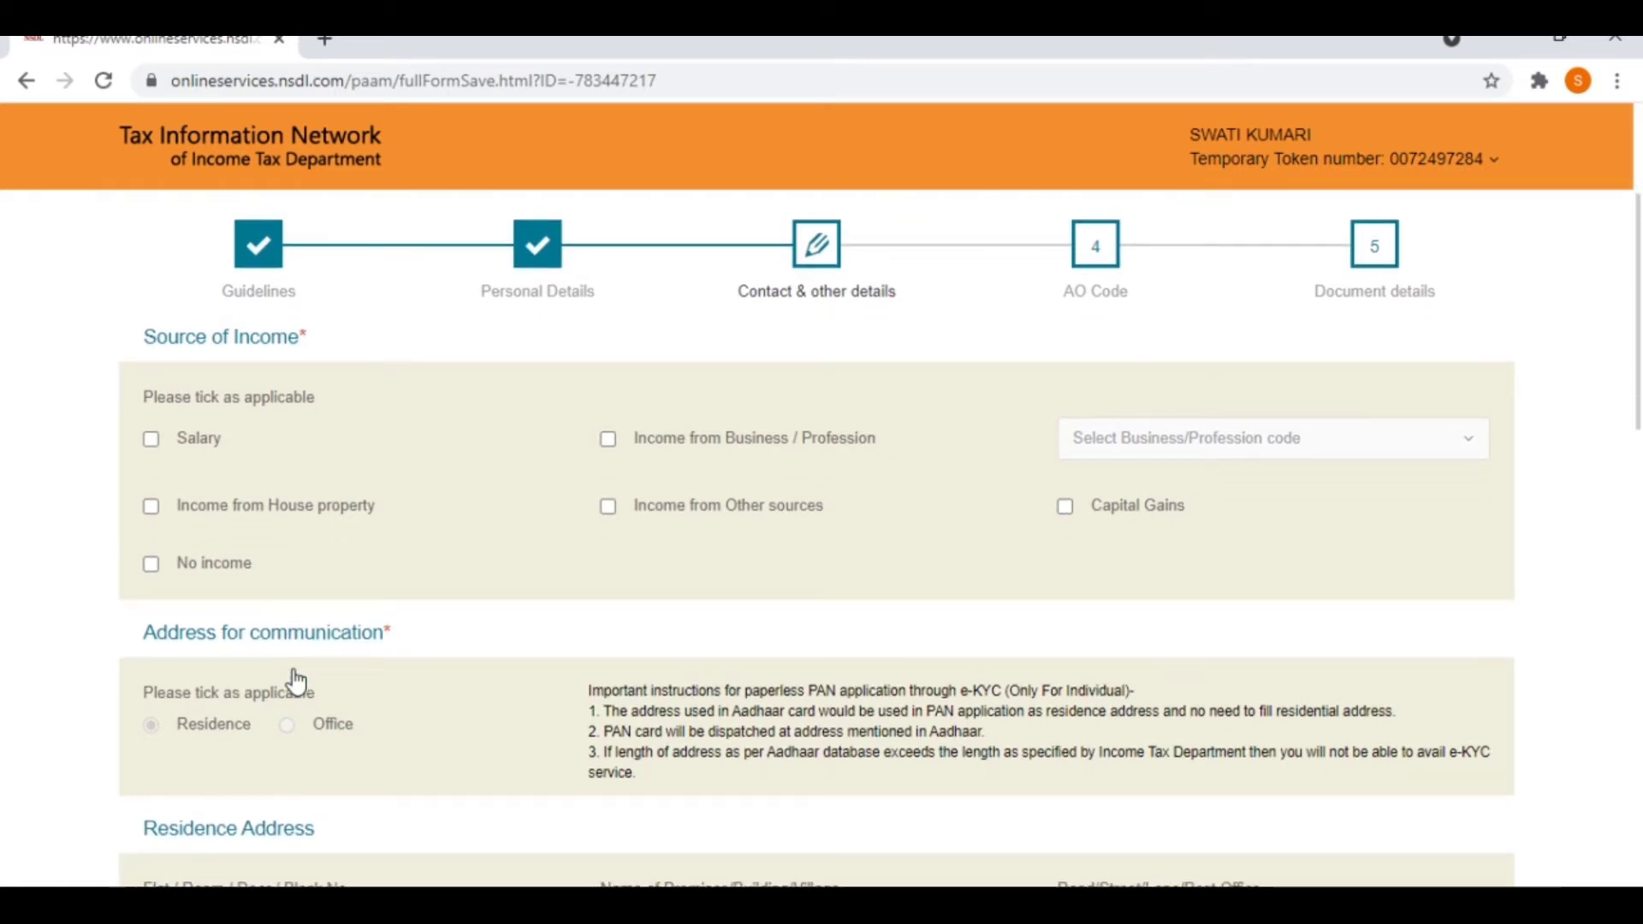
Mark Salary as the source of income, leaving Representative Assessee set to No.
{"action": "left_click", "coordinate": [153, 441]}
{"action": "scroll", "coordinate": [805, 409], "scroll_direction": "down", "scroll_amount": 3}
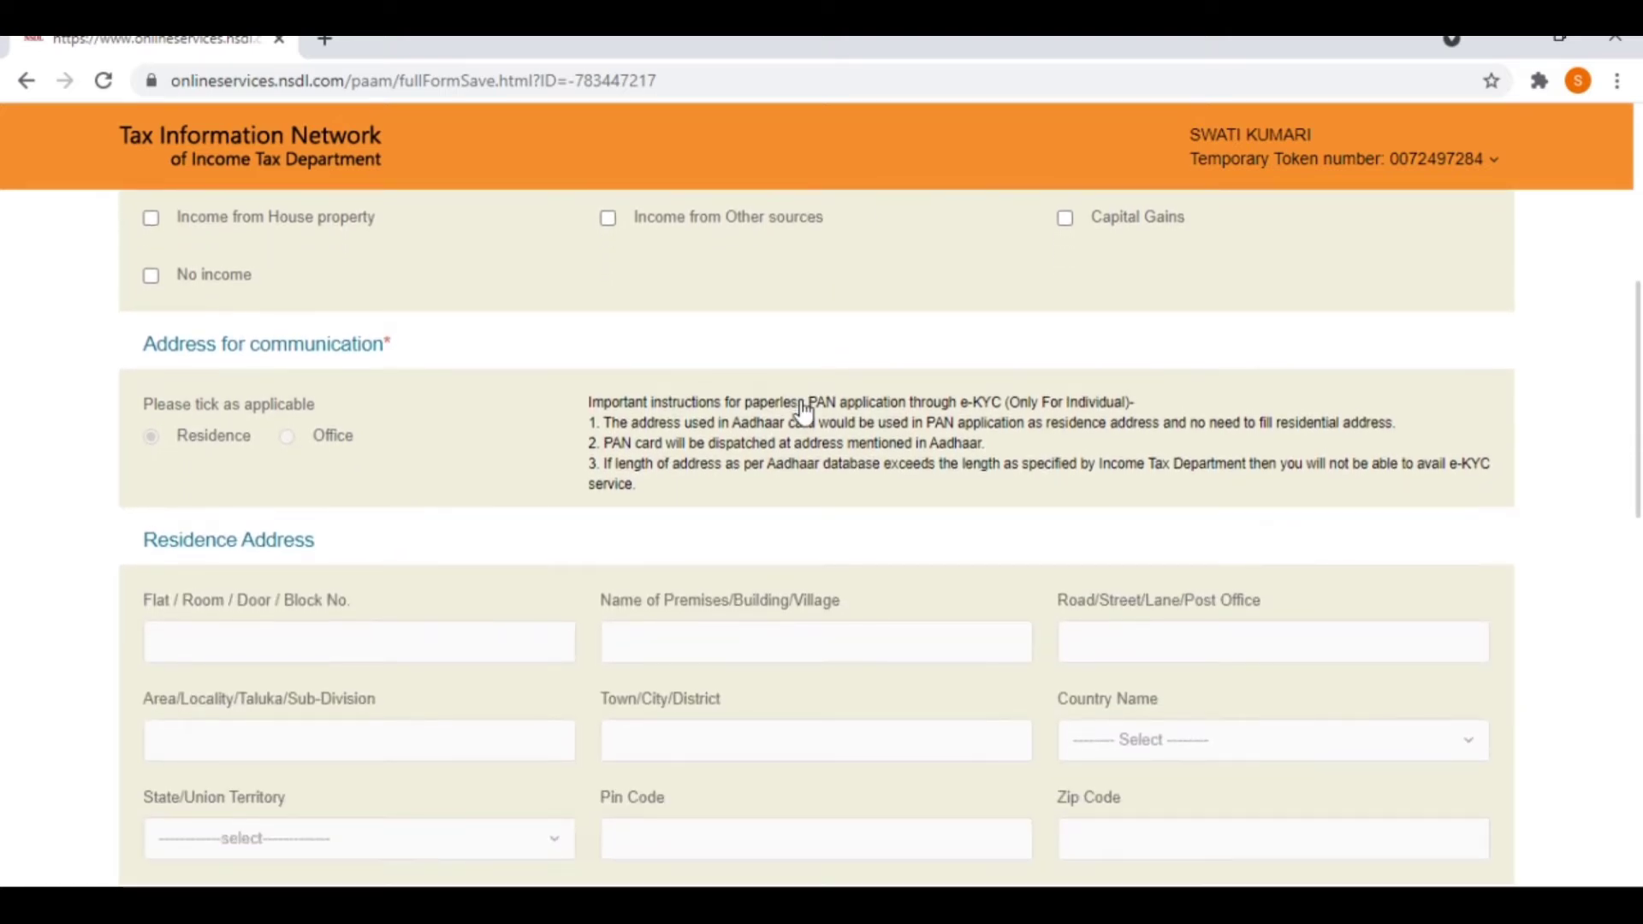
{"action": "scroll", "coordinate": [805, 413], "scroll_direction": "down", "scroll_amount": 3}
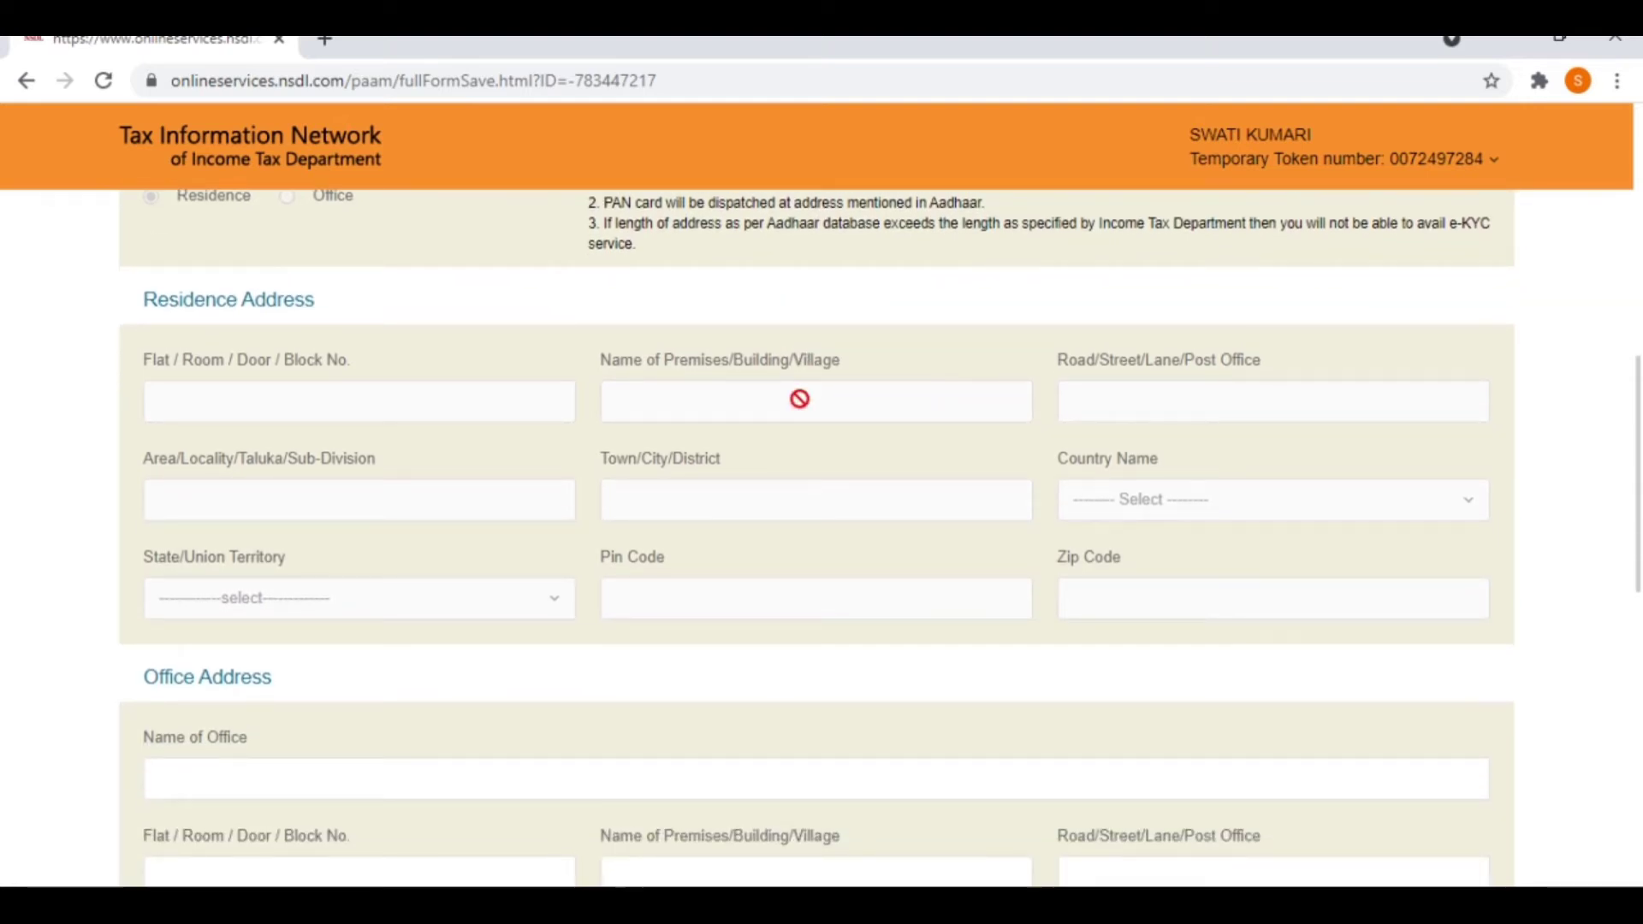
{"action": "scroll", "coordinate": [799, 399], "scroll_direction": "down", "scroll_amount": 1}
{"action": "scroll", "coordinate": [796, 396], "scroll_direction": "up", "scroll_amount": 2}
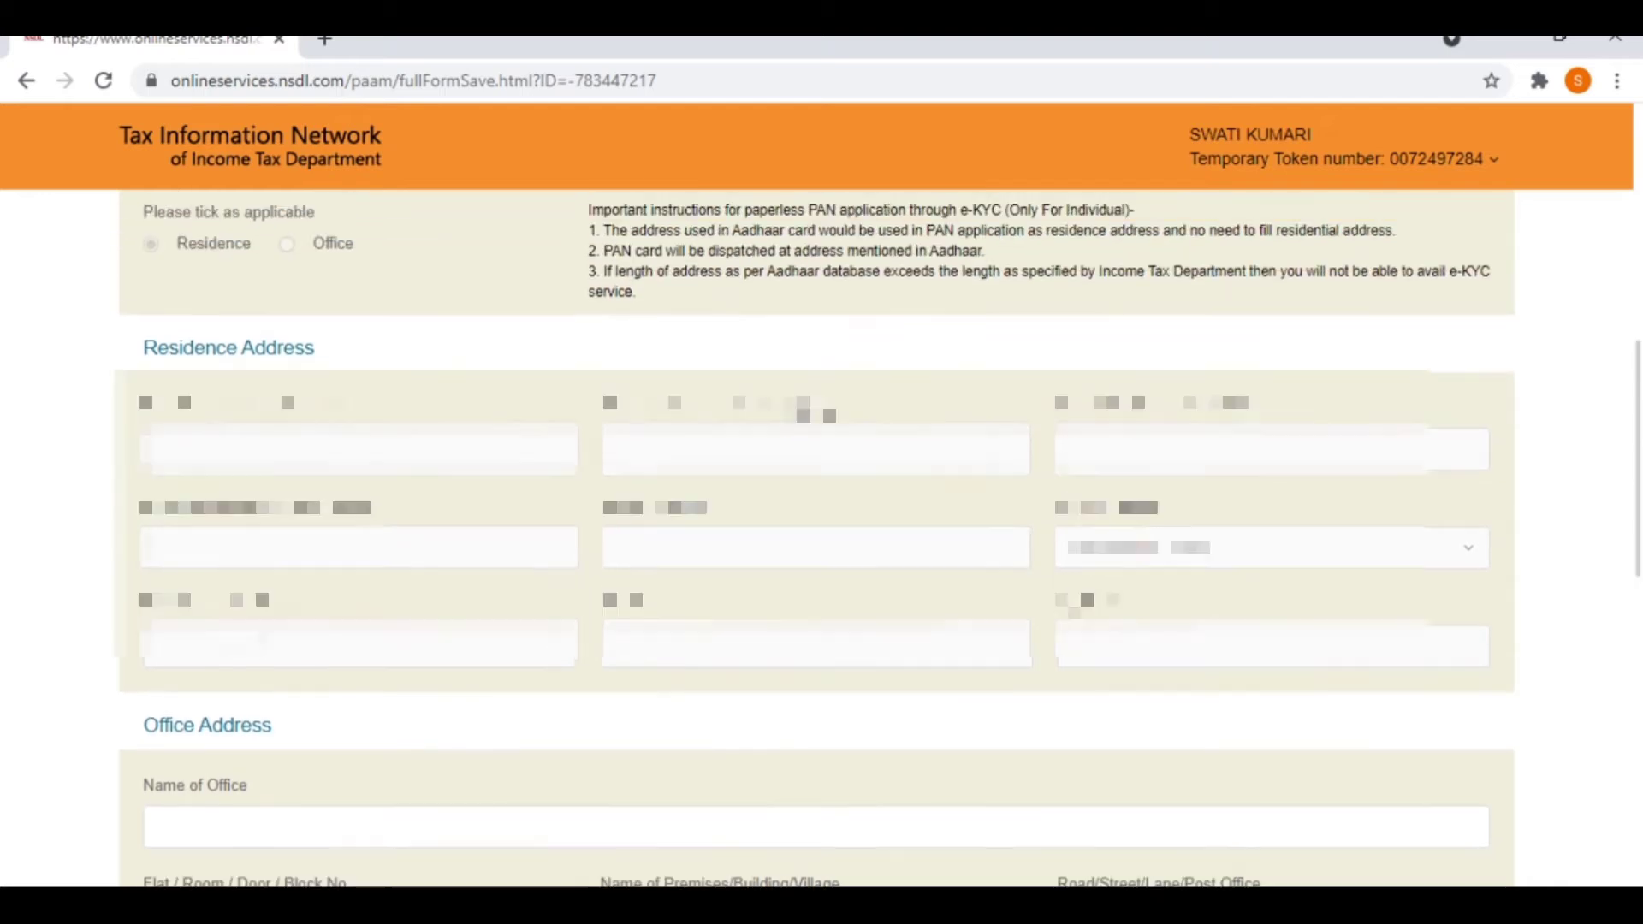
{"action": "scroll", "coordinate": [616, 316], "scroll_direction": "down", "scroll_amount": 10}
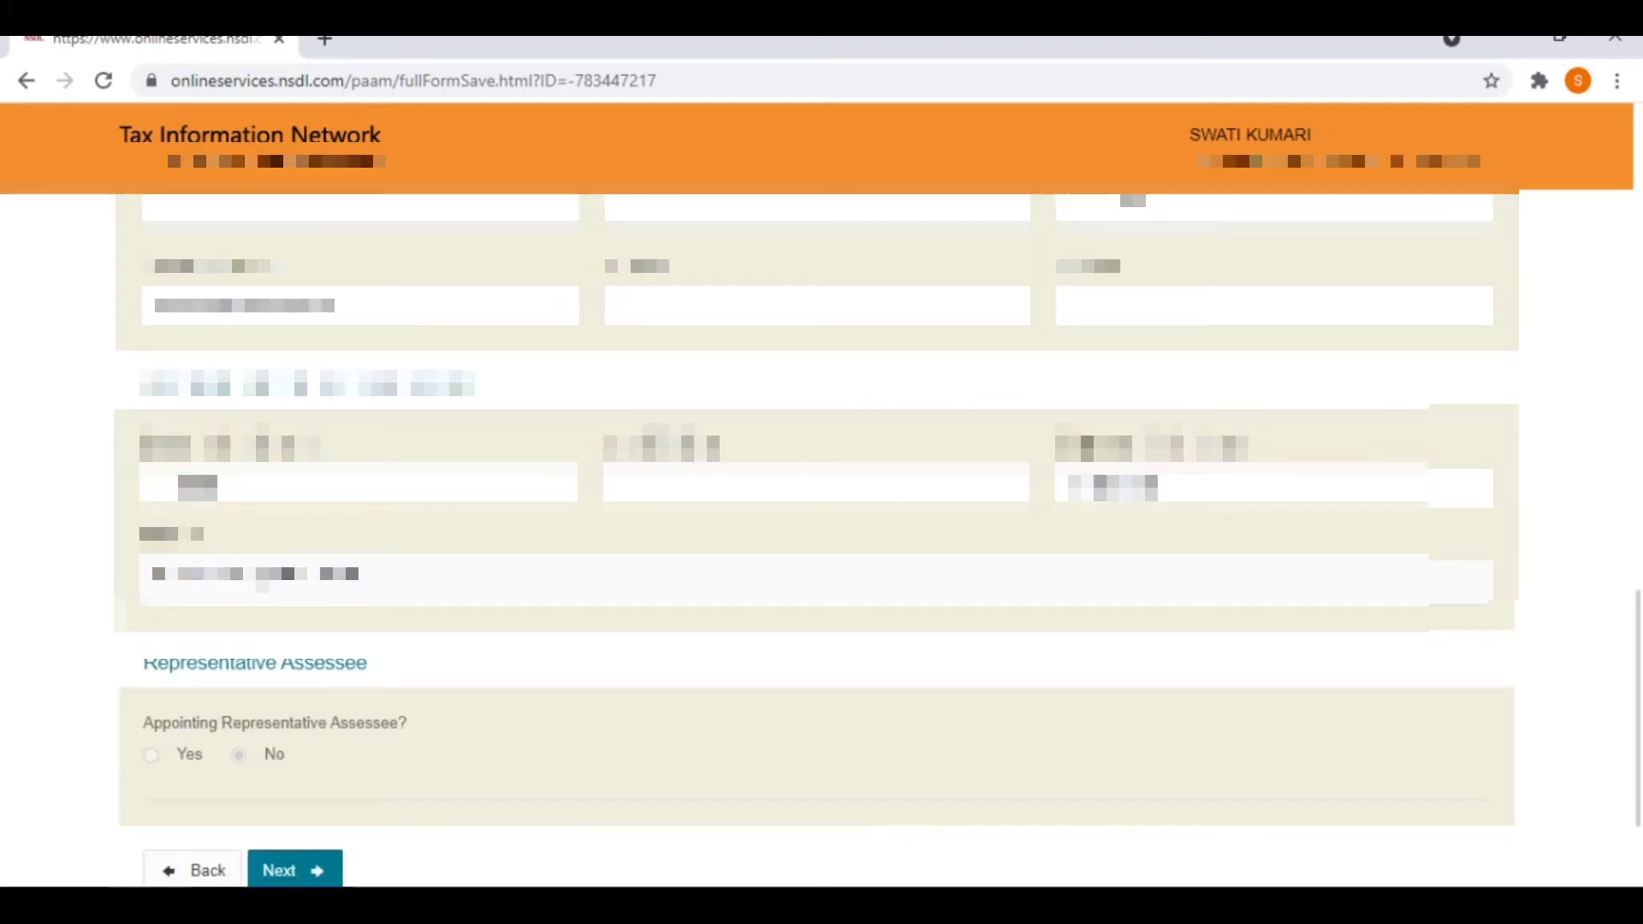
{"action": "scroll", "coordinate": [817, 513], "scroll_direction": "down", "scroll_amount": 1}
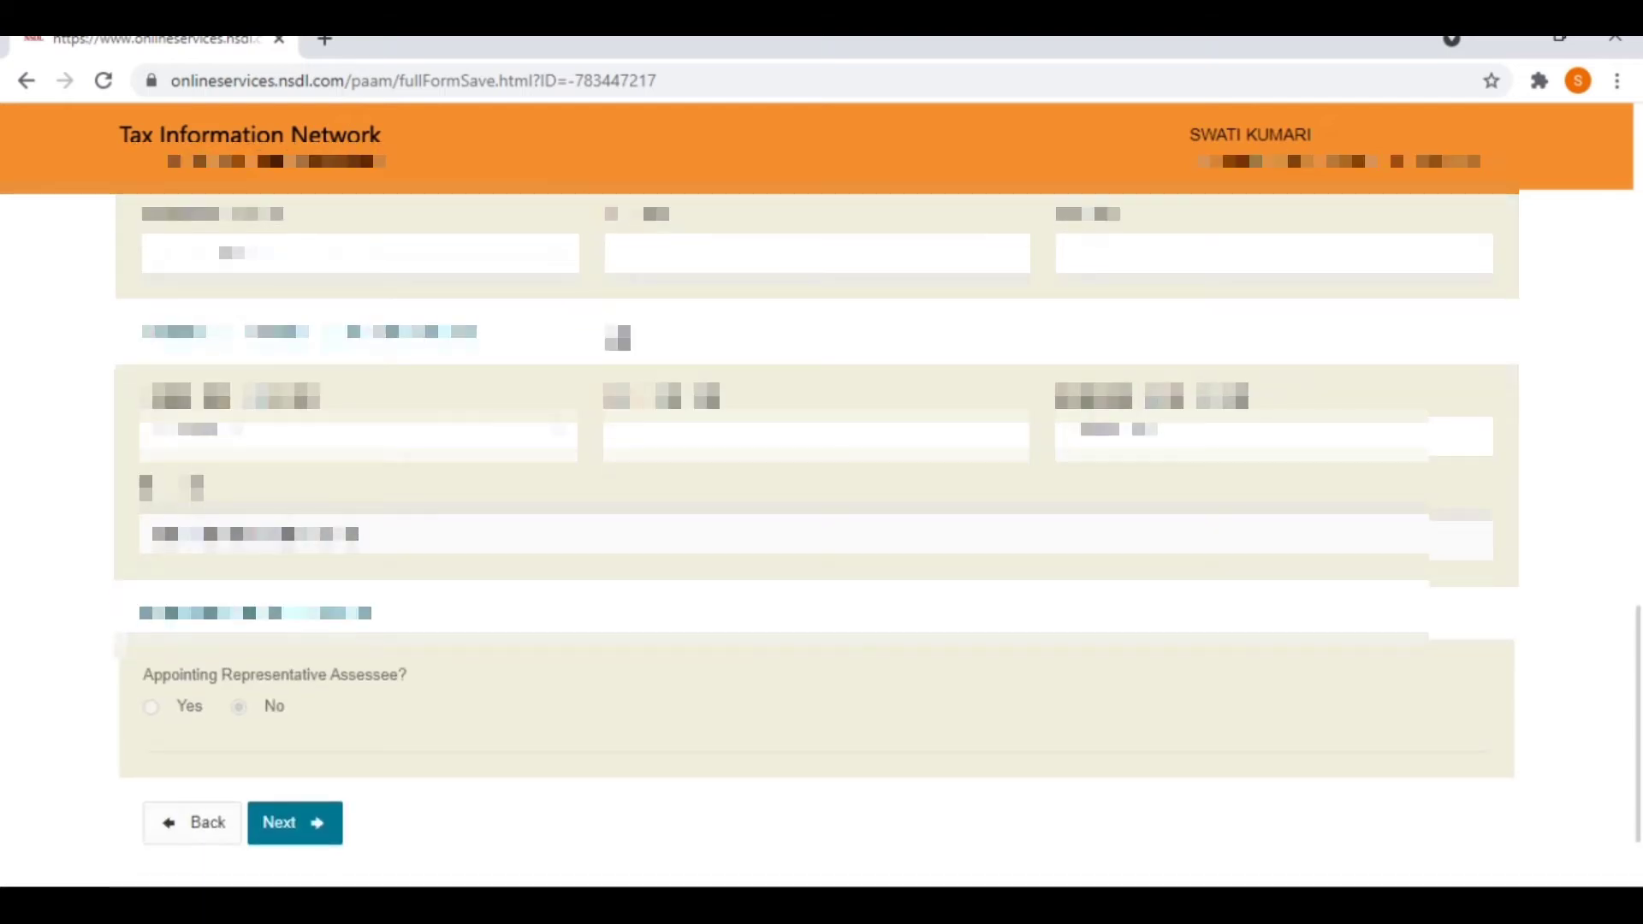
{"action": "scroll", "coordinate": [817, 513], "scroll_direction": "down", "scroll_amount": 2}
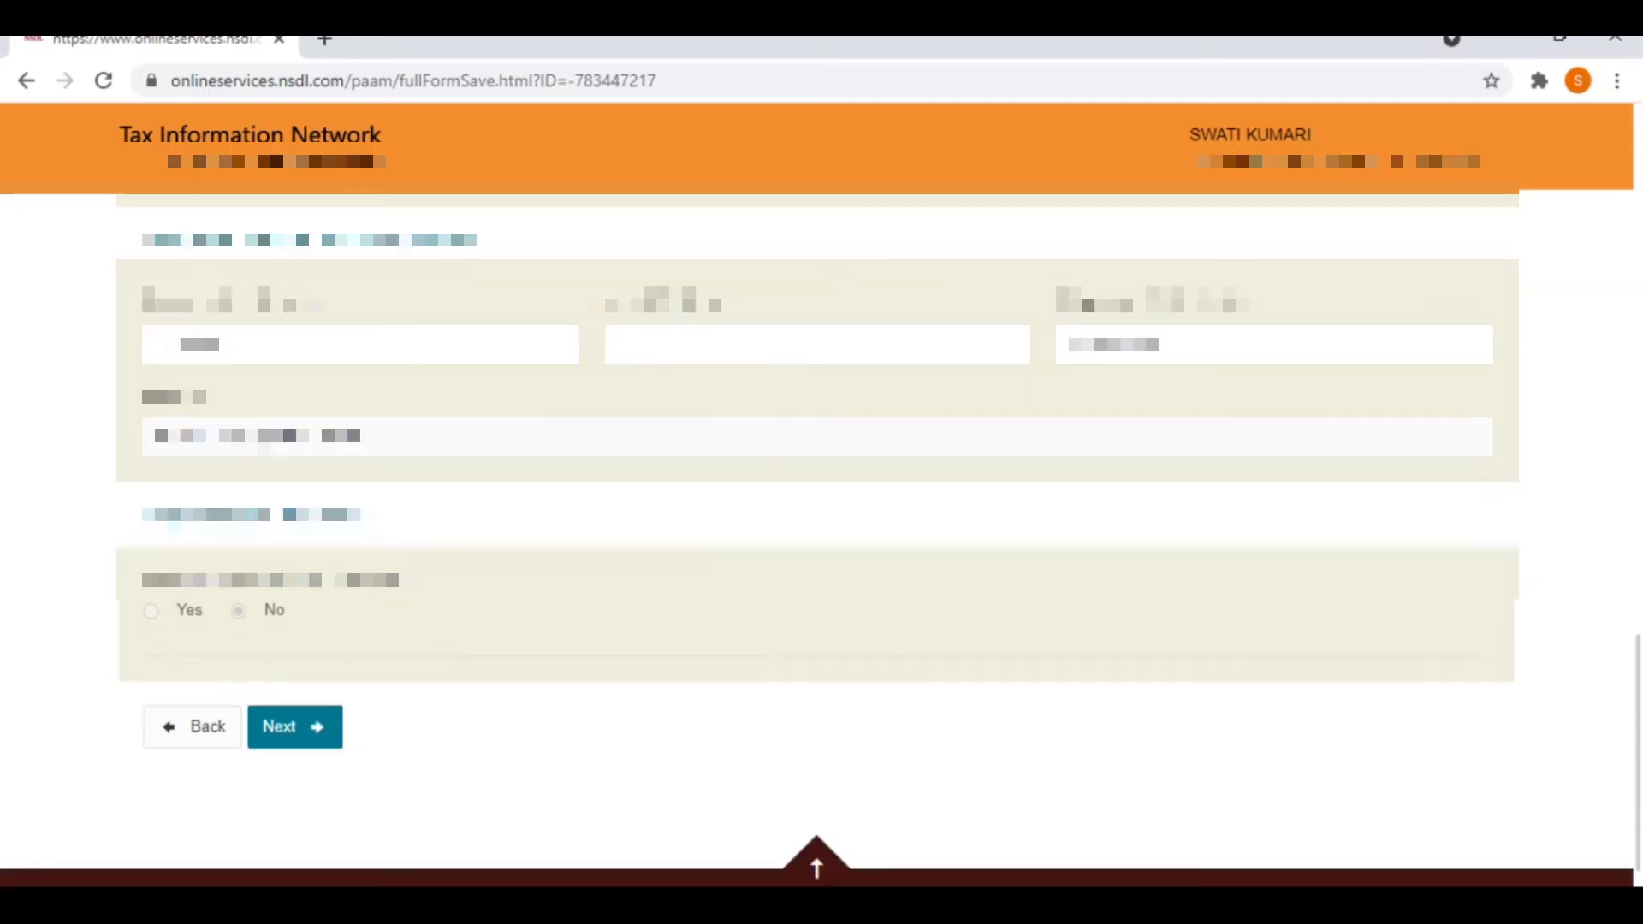
{"action": "scroll", "coordinate": [817, 514], "scroll_direction": "down", "scroll_amount": 1}
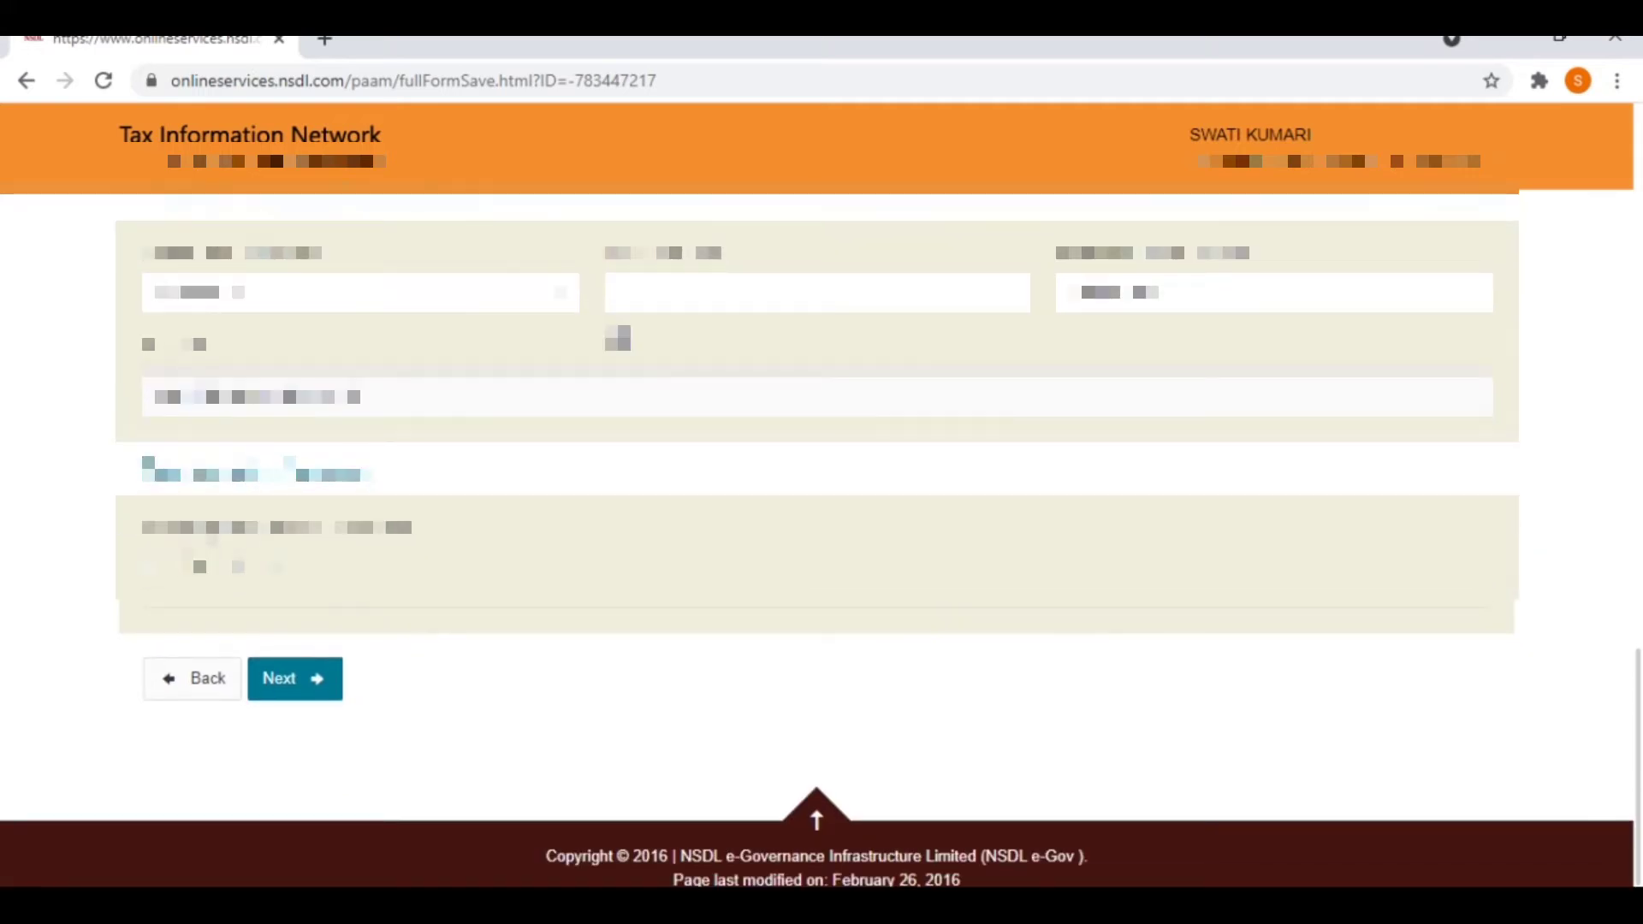
Advance from contact details to the AO Code step and place the cursor in the Area code field.
{"action": "left_click", "coordinate": [282, 672]}
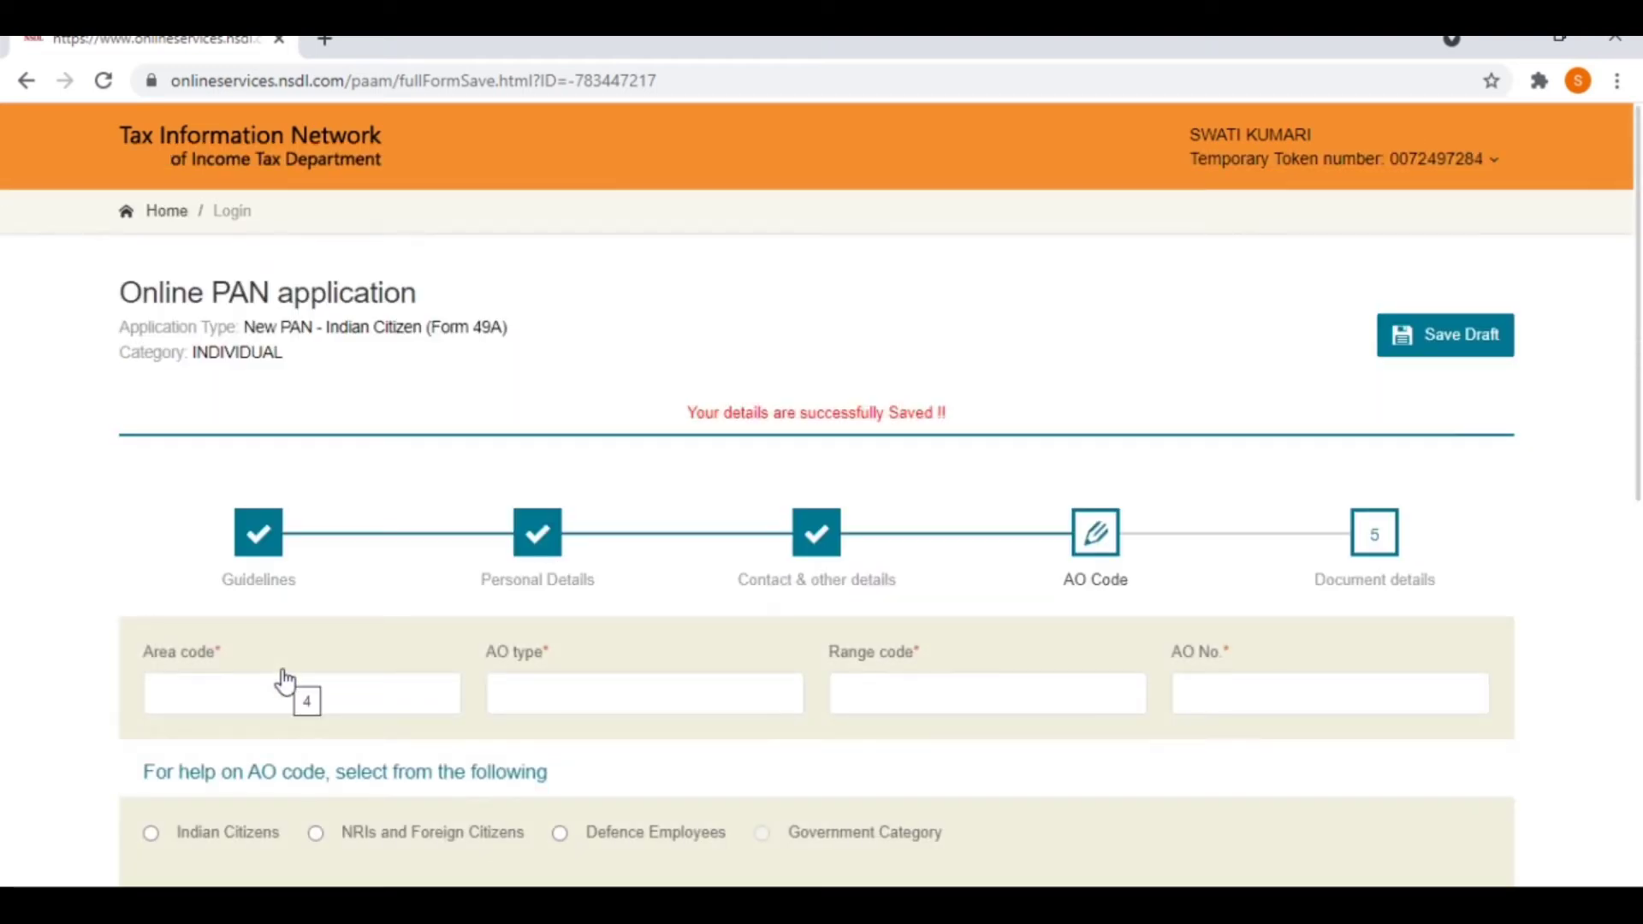
{"action": "scroll", "coordinate": [286, 680], "scroll_direction": "down", "scroll_amount": 2}
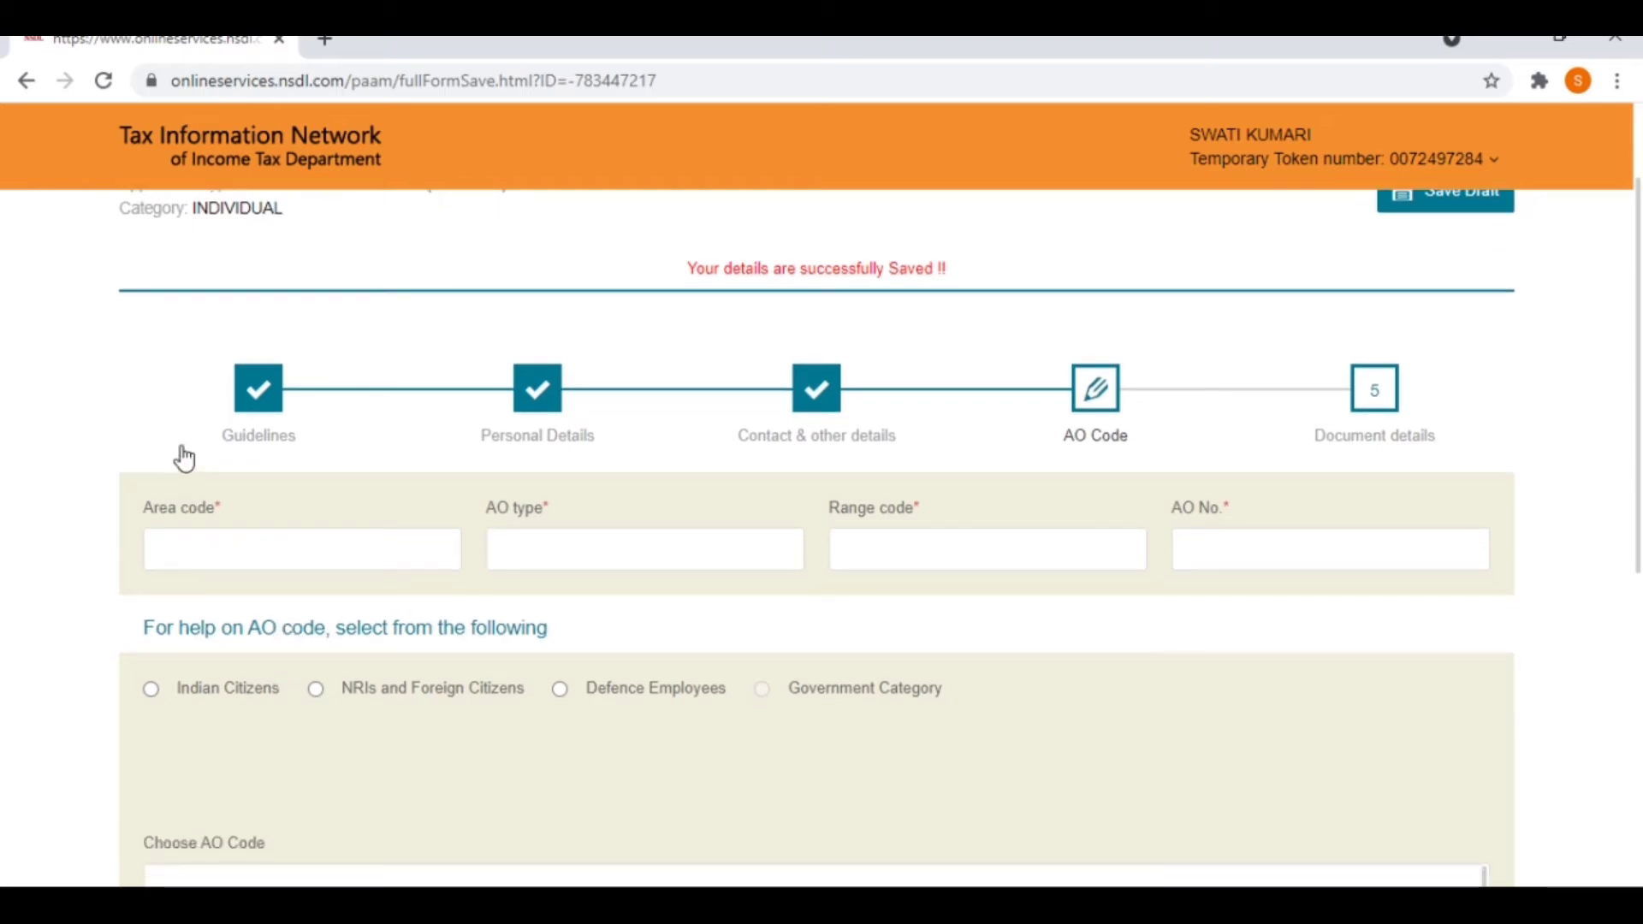
{"action": "left_click", "coordinate": [249, 553]}
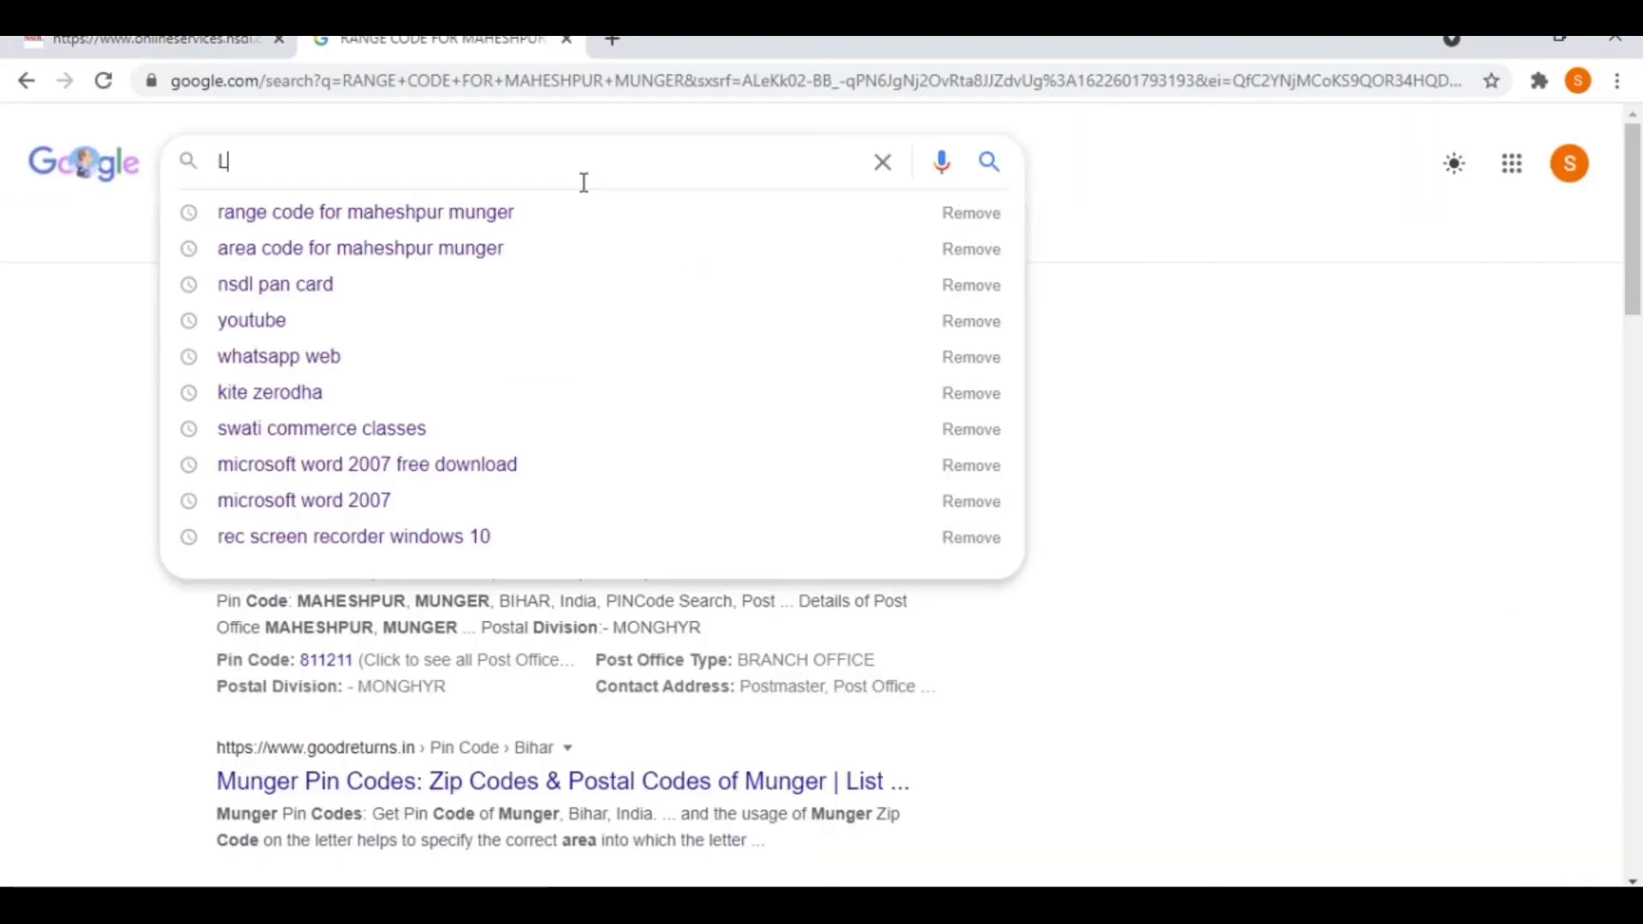
Search Google for 'list of ao type in pan card'.
{"action": "type", "text": "IST O"}
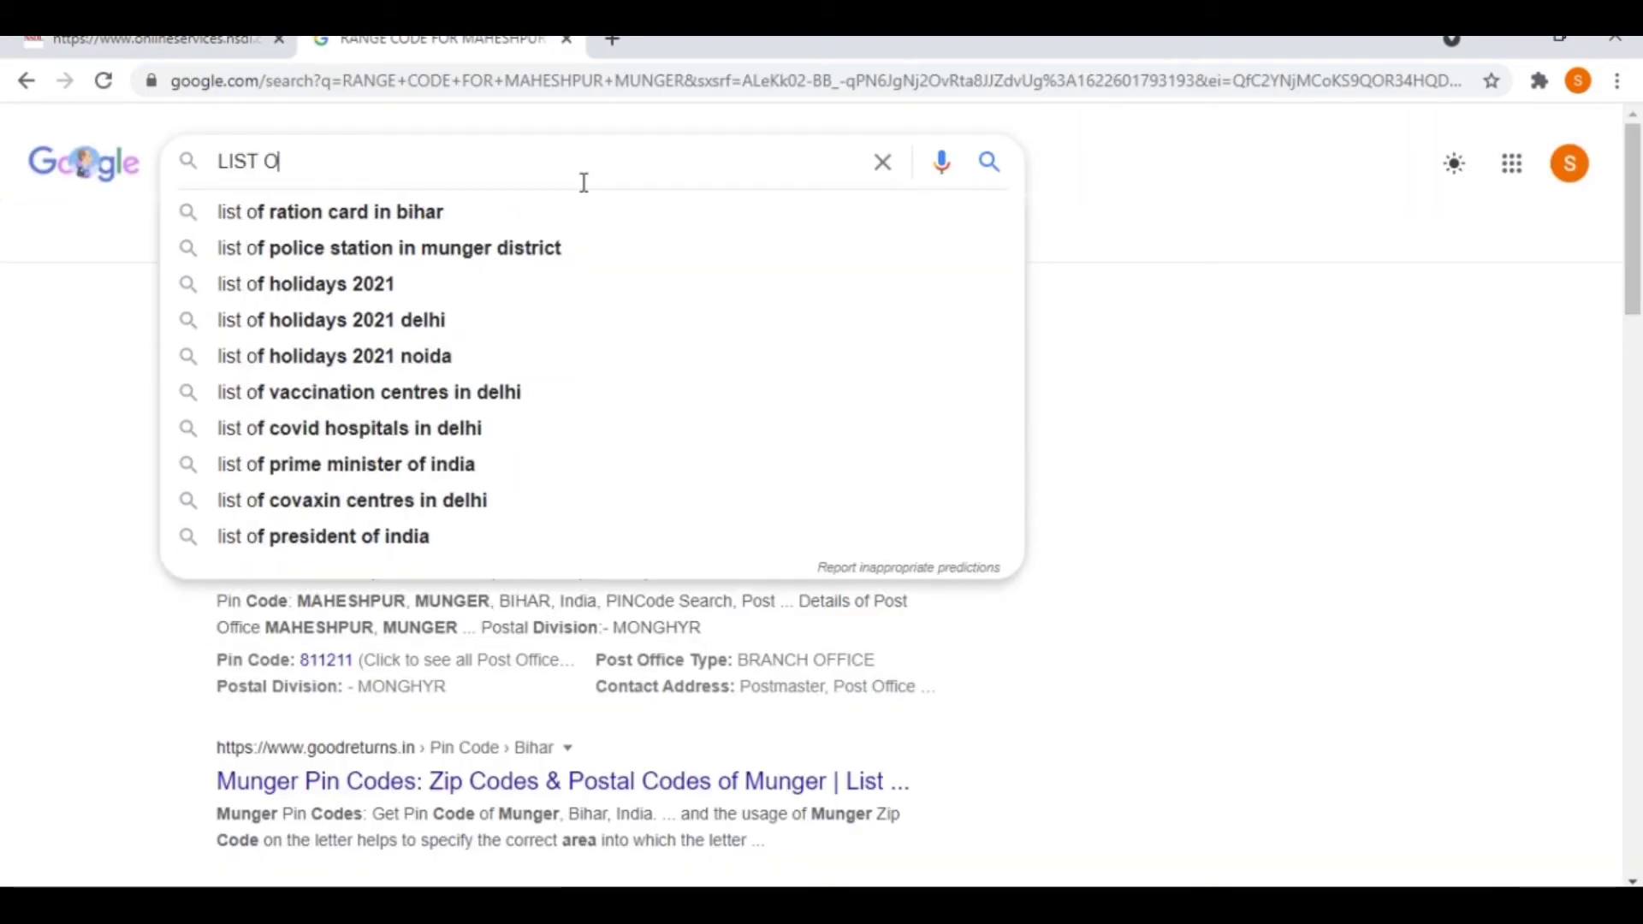
{"action": "type", "text": "F AO "}
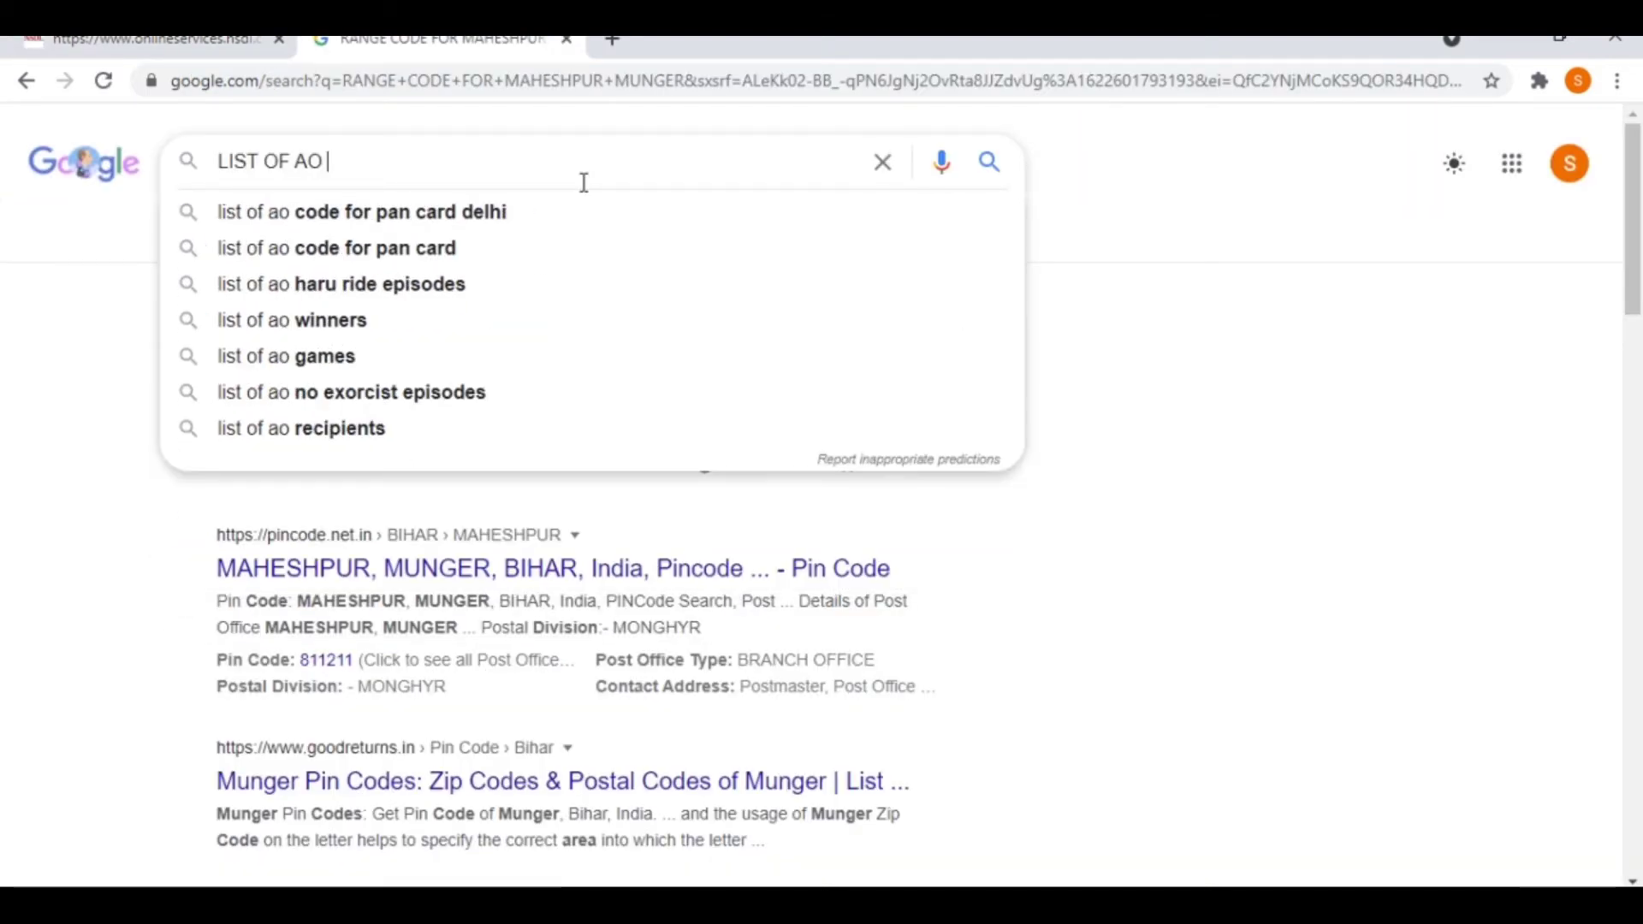
{"action": "type", "text": "TYPE"}
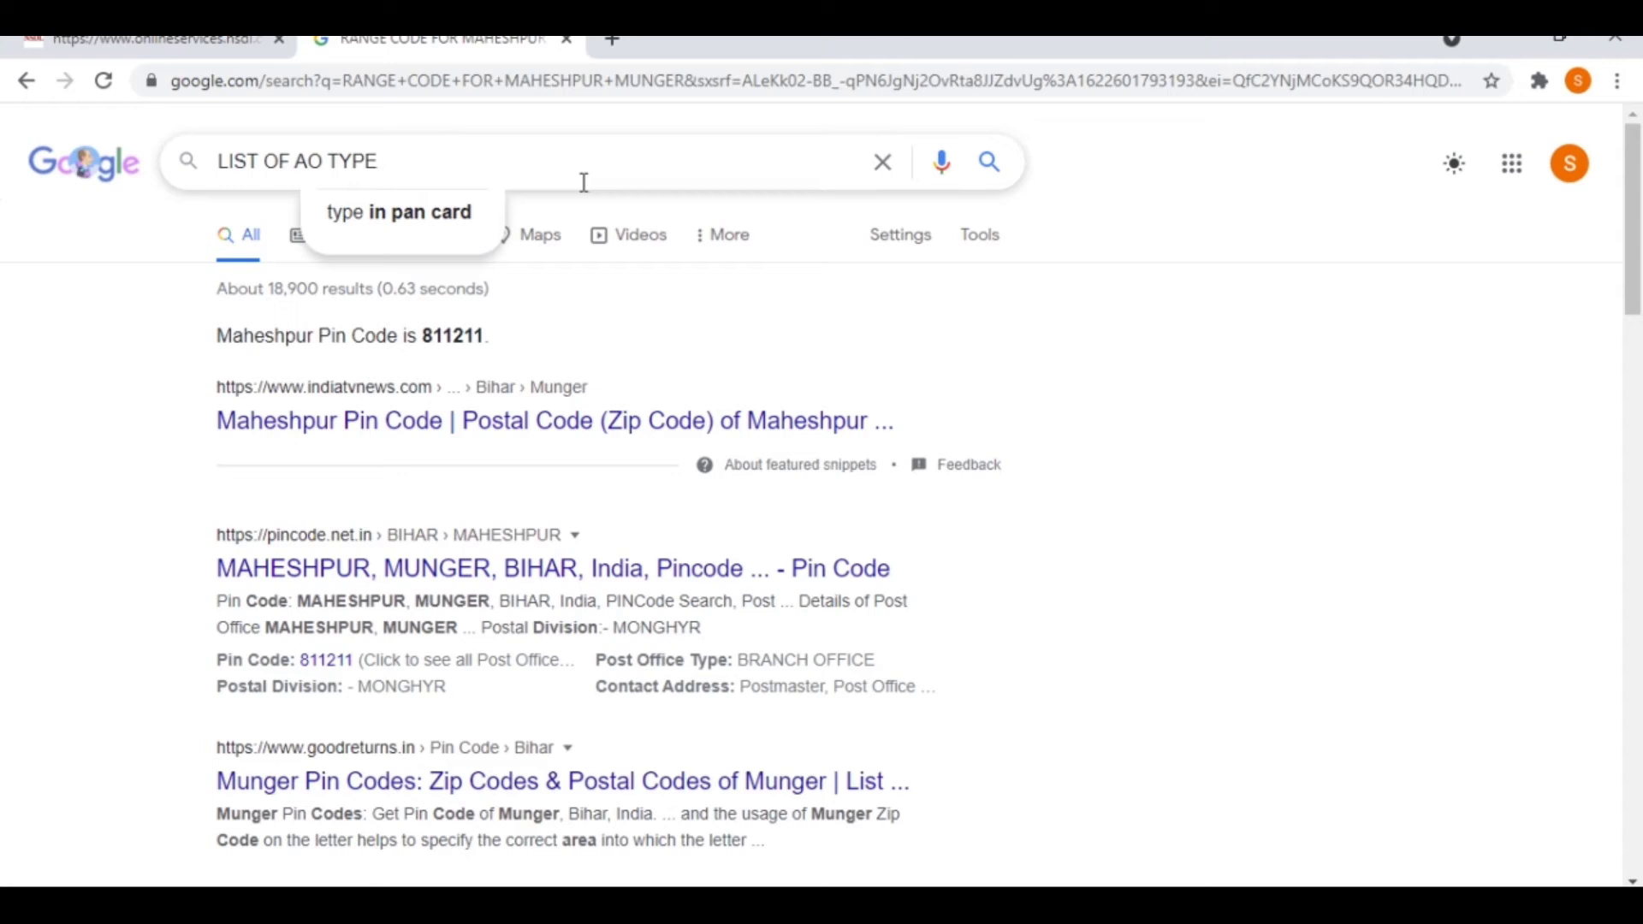
{"action": "left_click", "coordinate": [430, 211]}
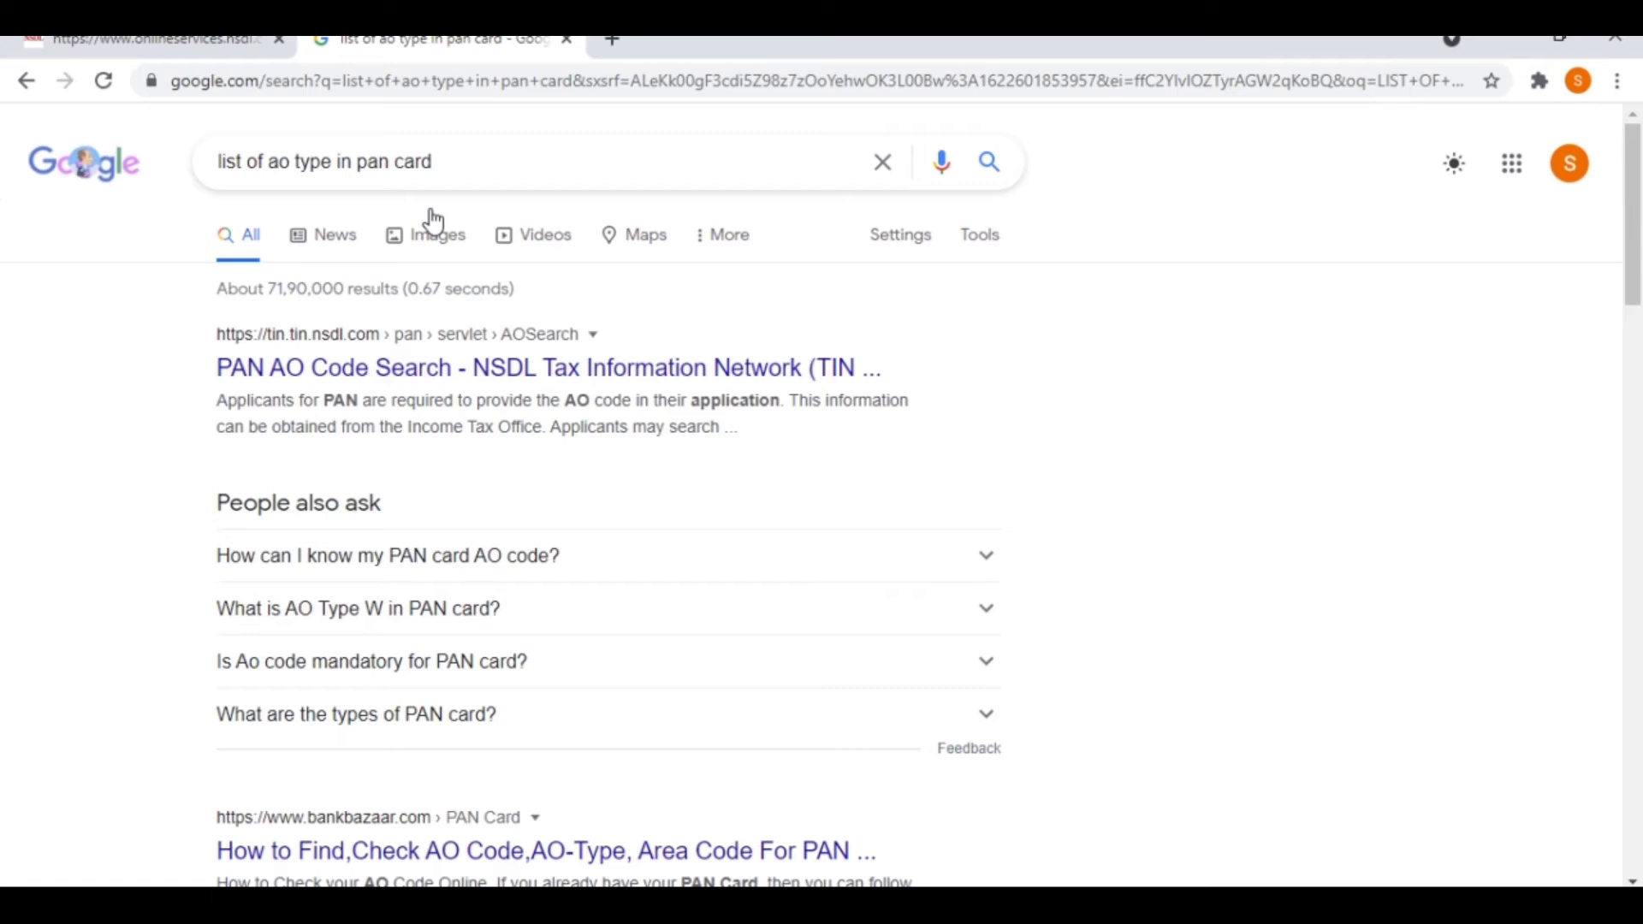
Open NSDL's PAN AO Code Search page and look up the AO codes for MUNGER under M.
{"action": "left_click", "coordinate": [455, 371]}
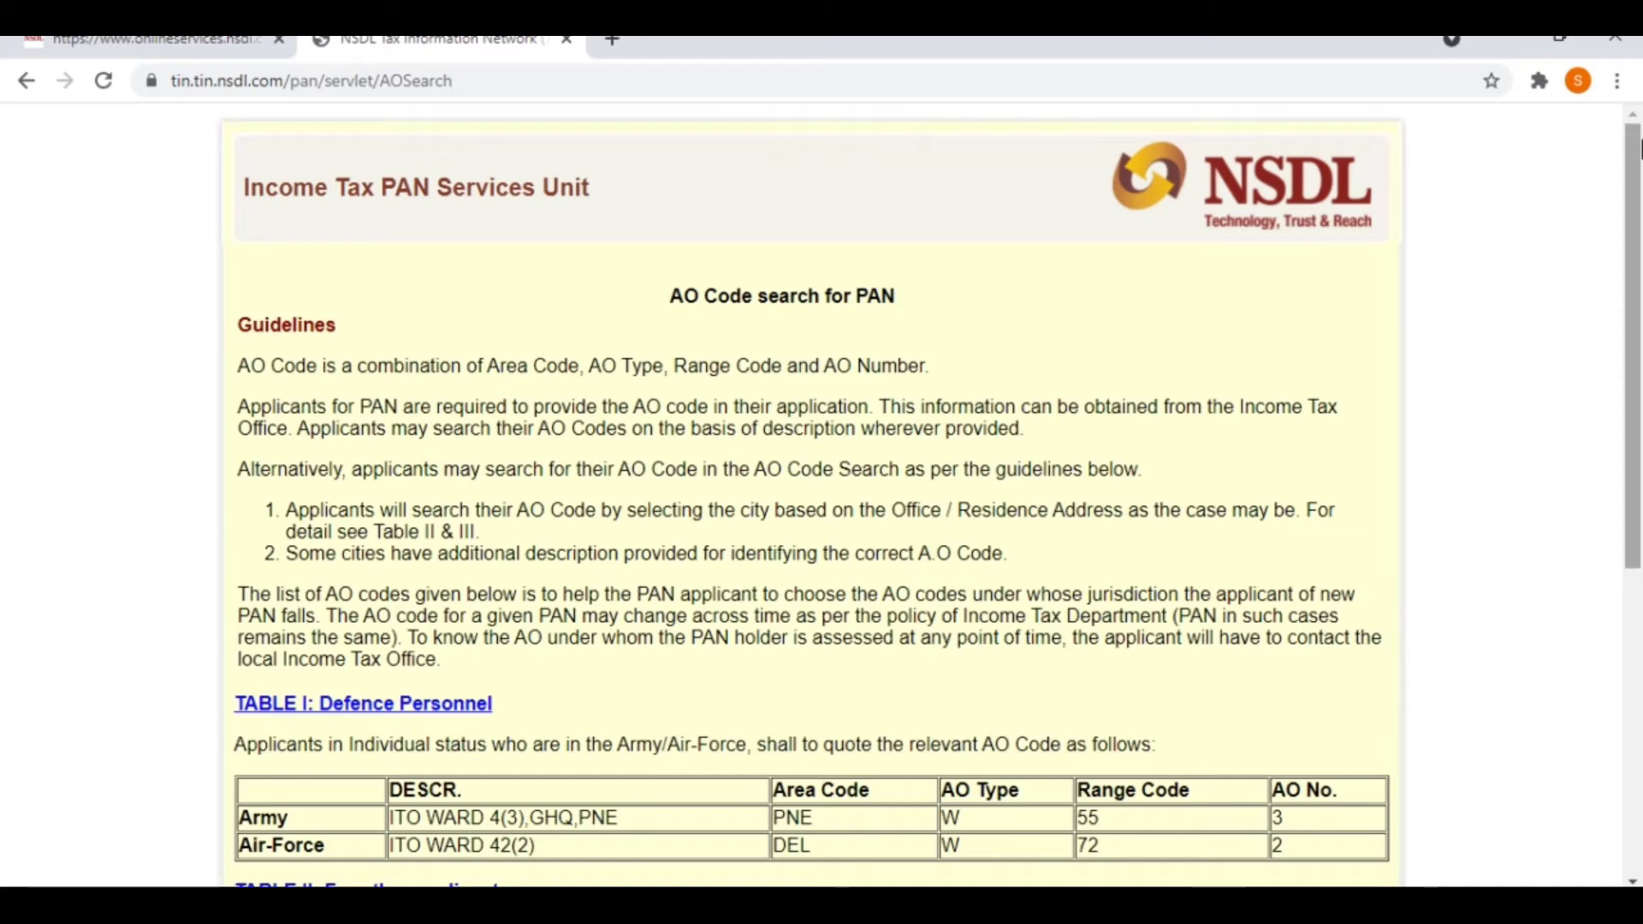
{"action": "left_click_drag", "start_coordinate": [1629, 171], "coordinate": [1639, 325]}
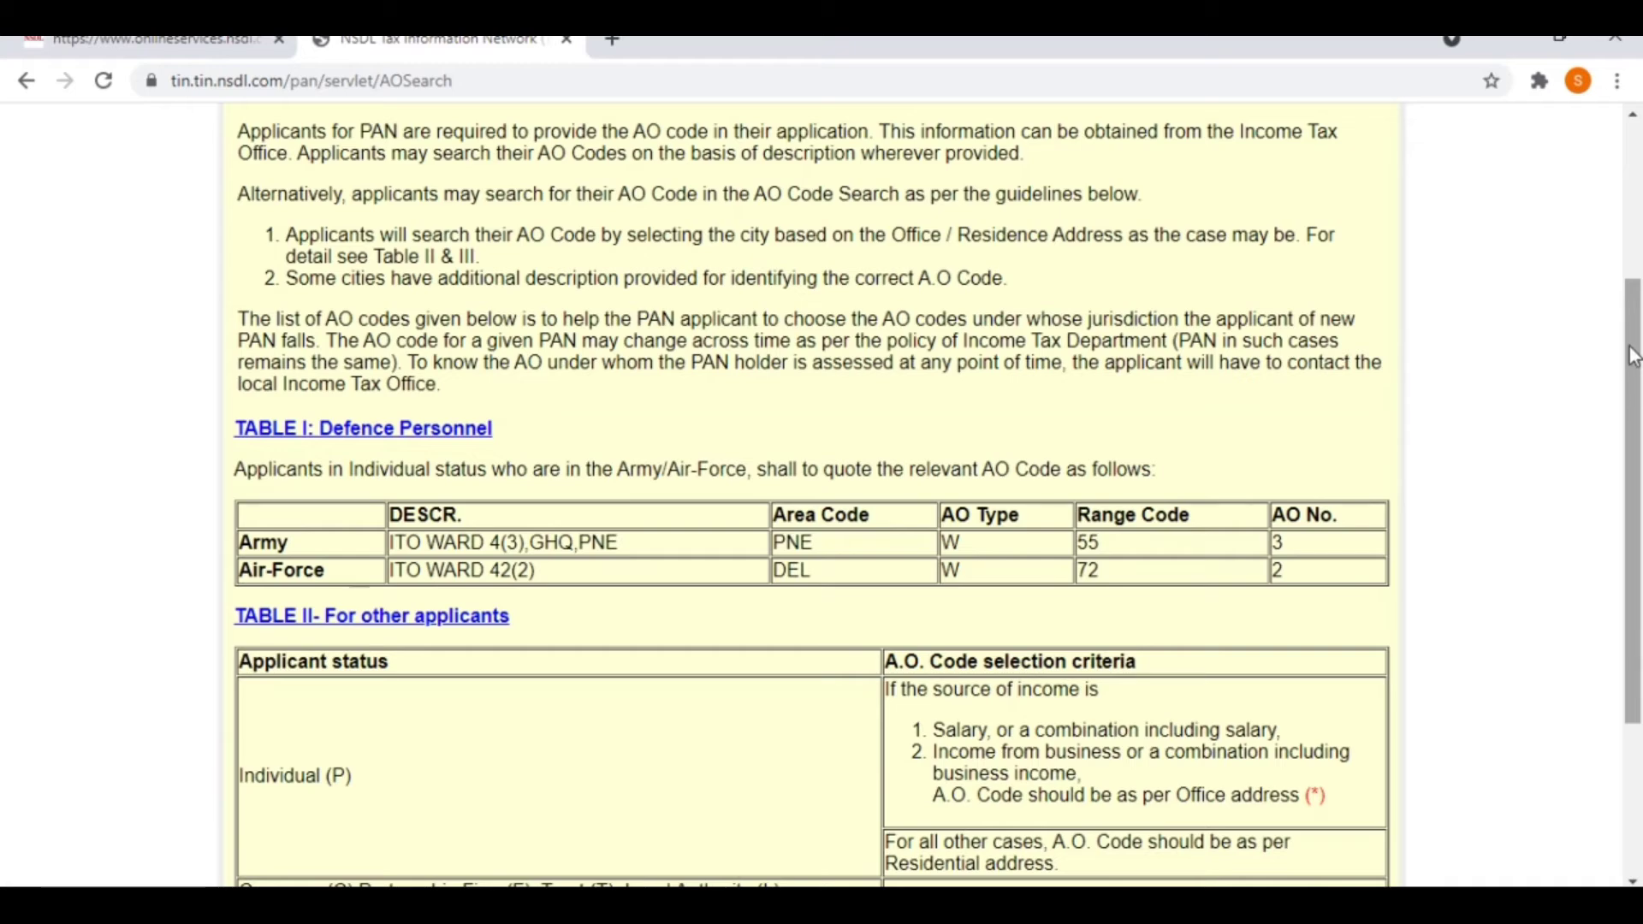
{"action": "left_click_drag", "start_coordinate": [1633, 358], "coordinate": [1638, 531]}
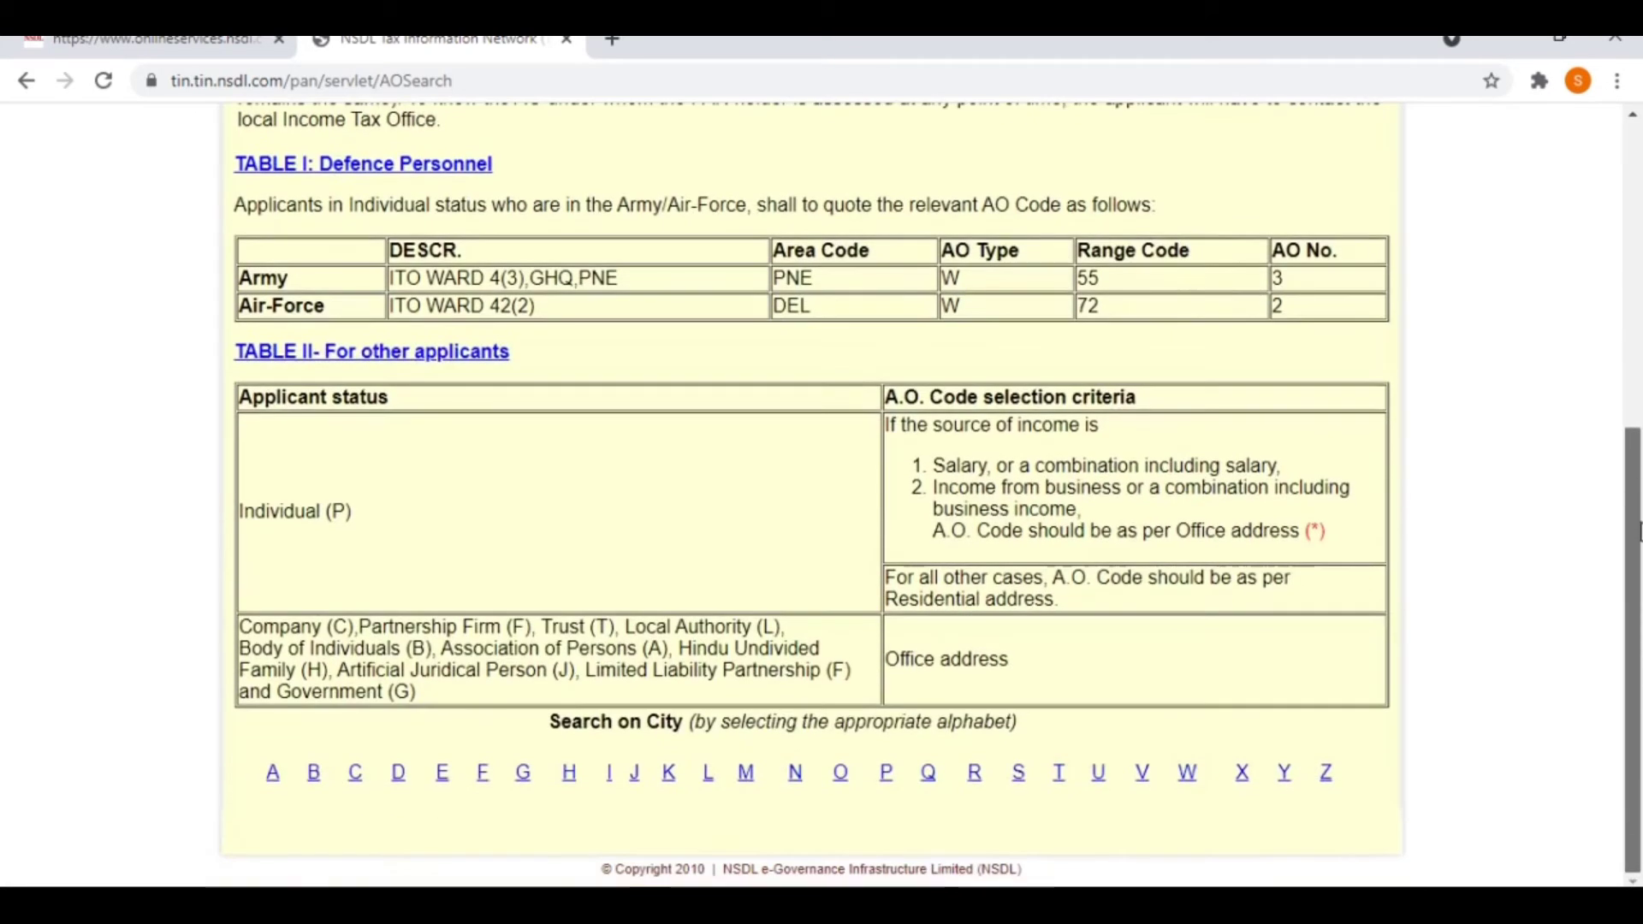
{"action": "left_click", "coordinate": [746, 772]}
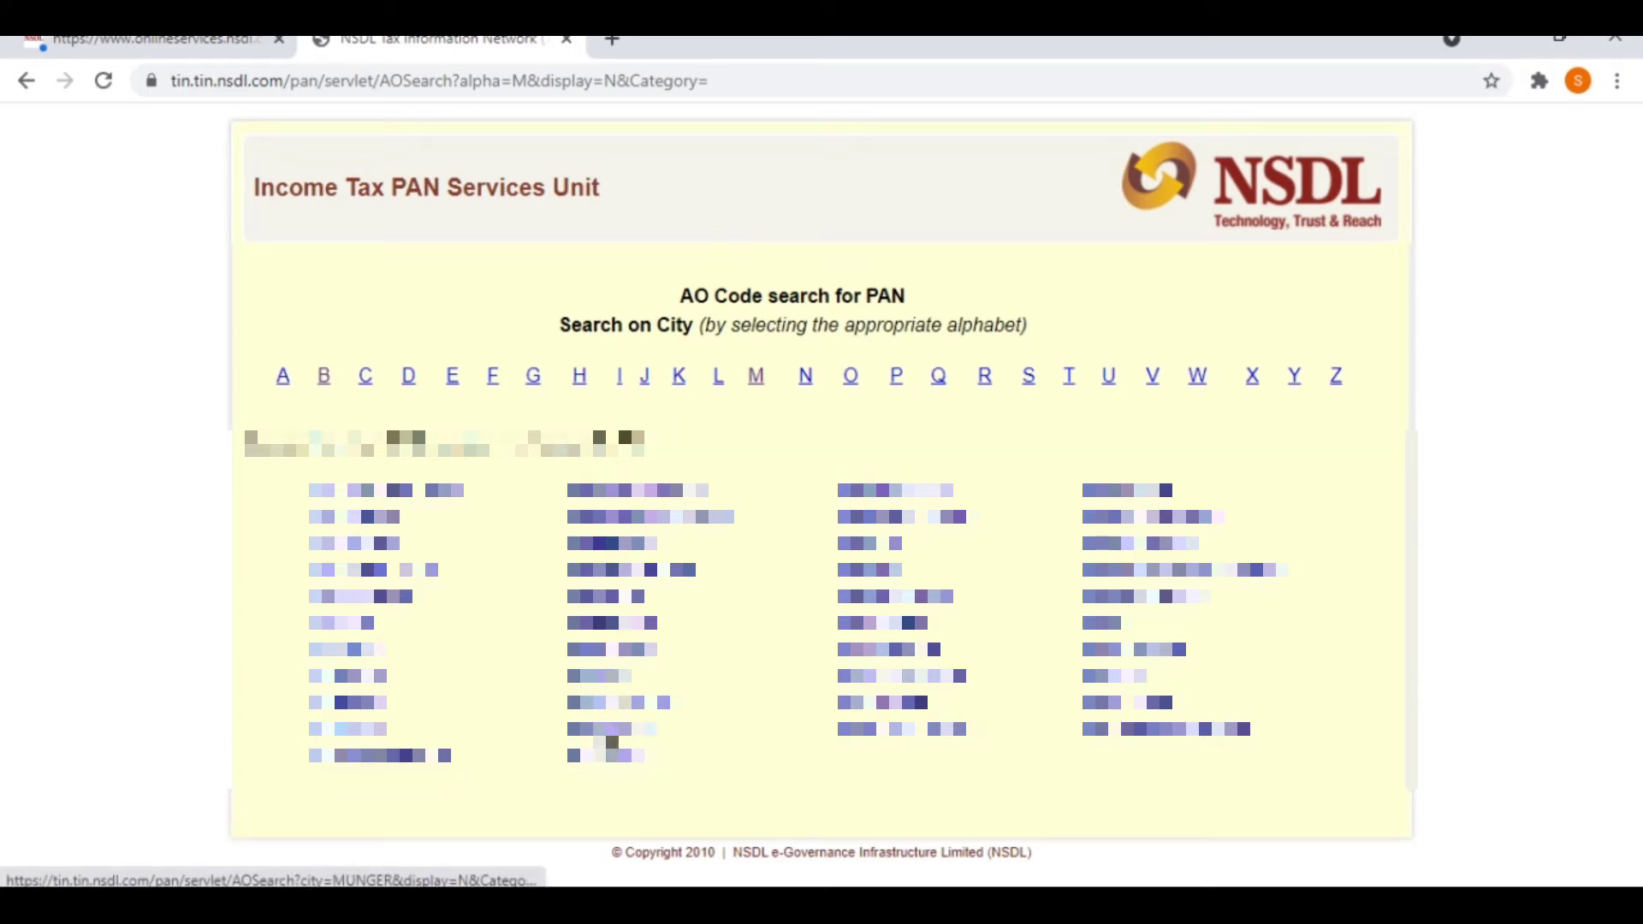
{"action": "left_click", "coordinate": [609, 736]}
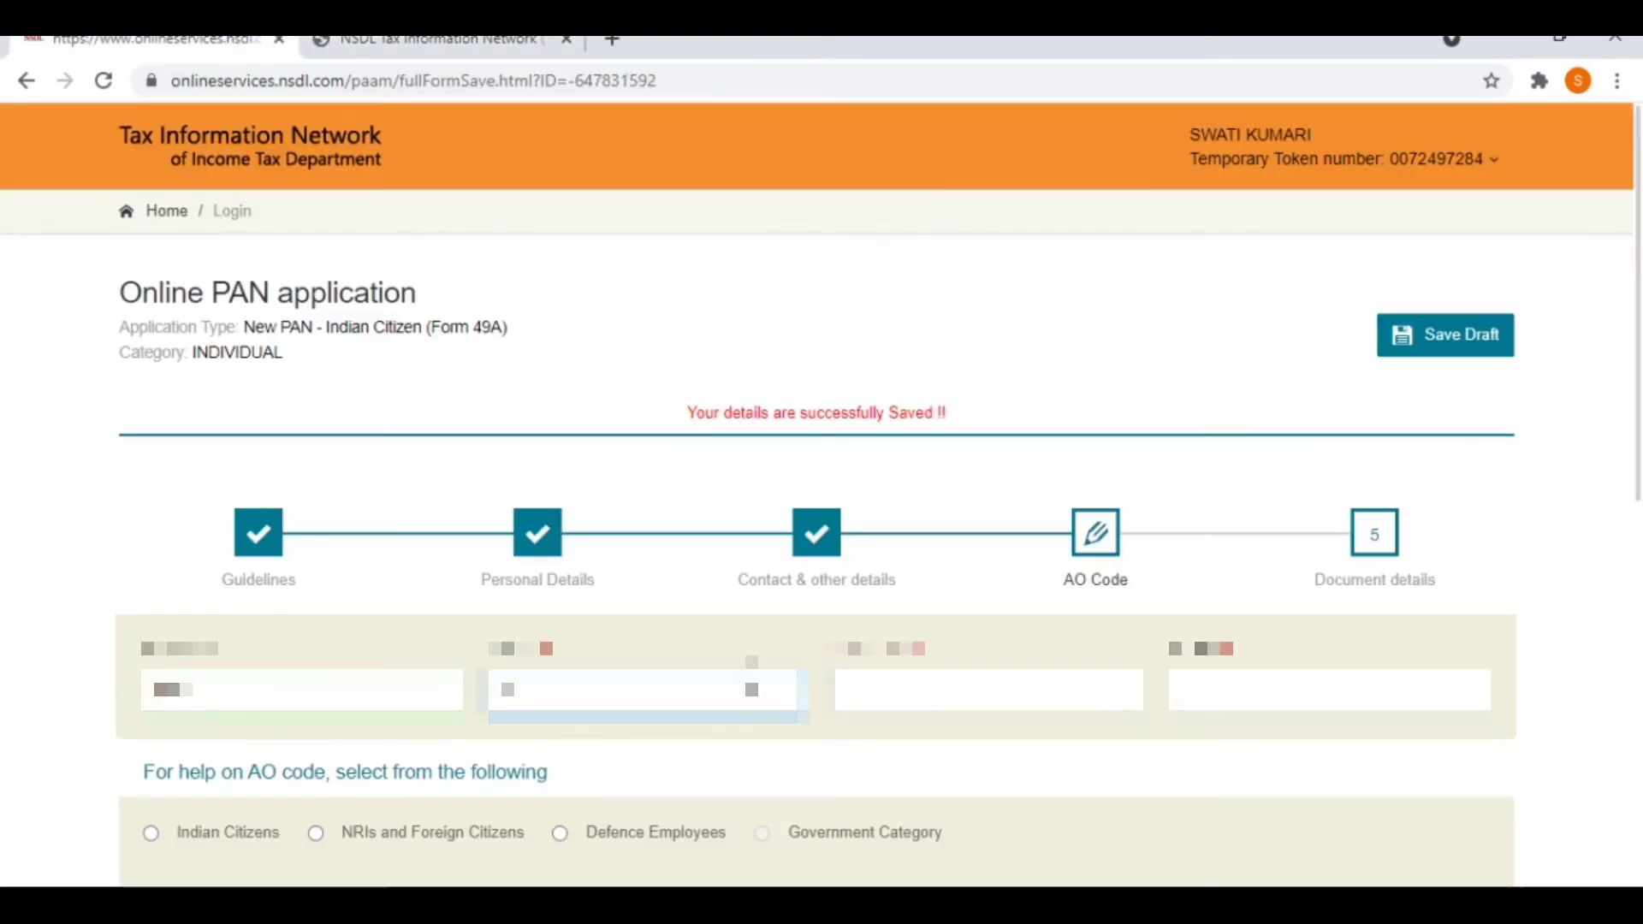
Complete the AO code fields with range code 10 and continue to Document details.
{"action": "left_click", "coordinate": [867, 676]}
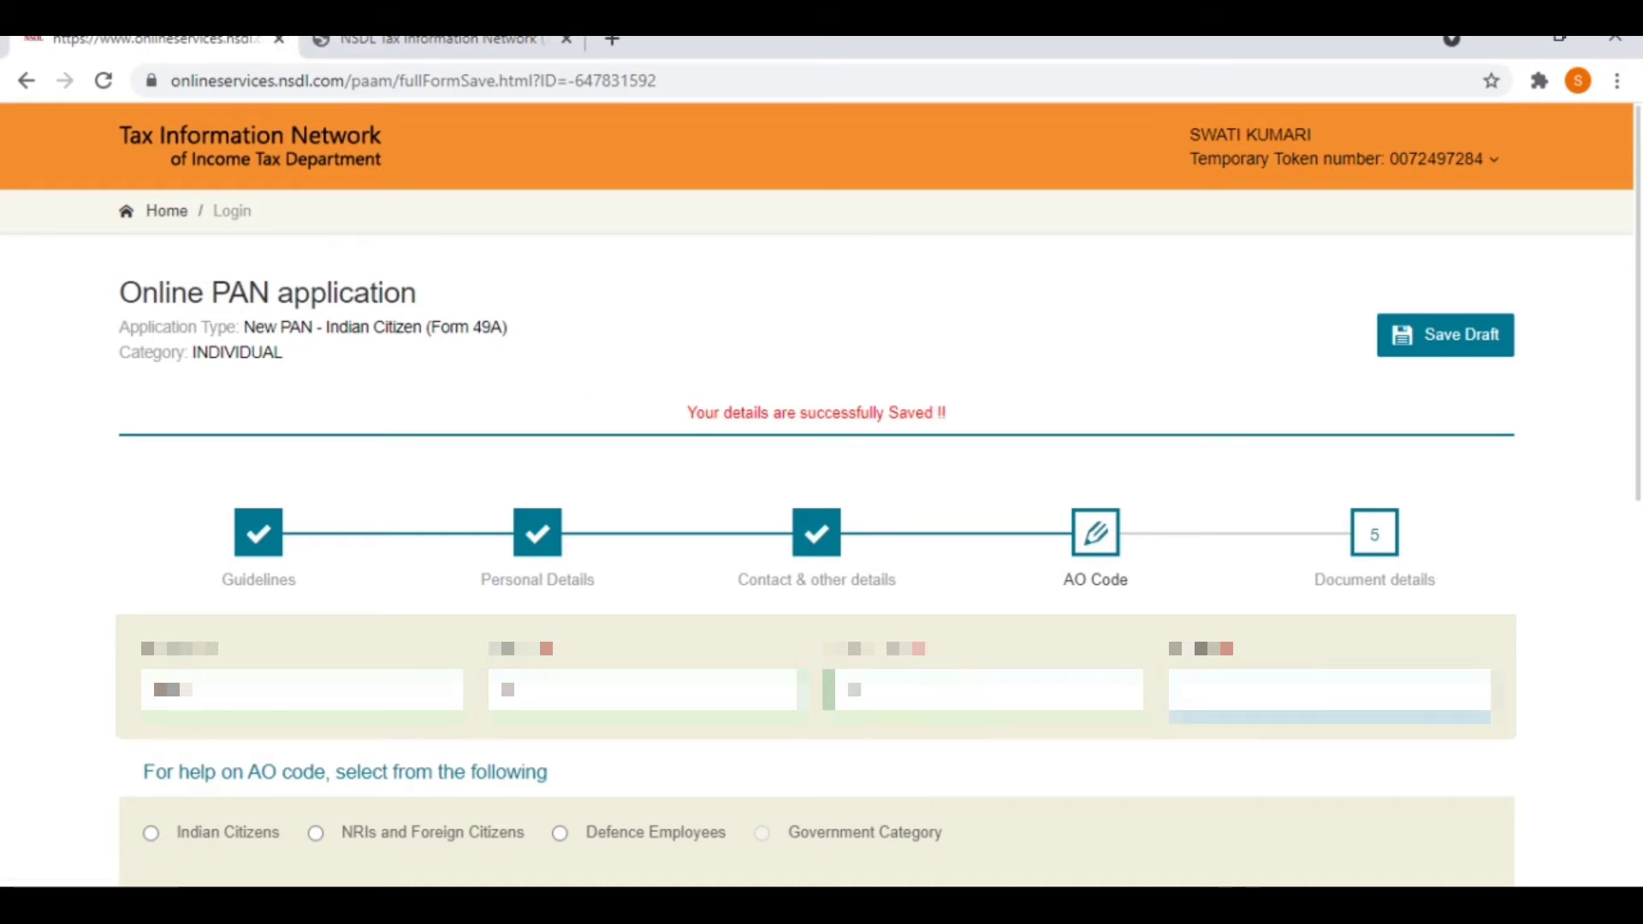
{"action": "type", "text": "10"}
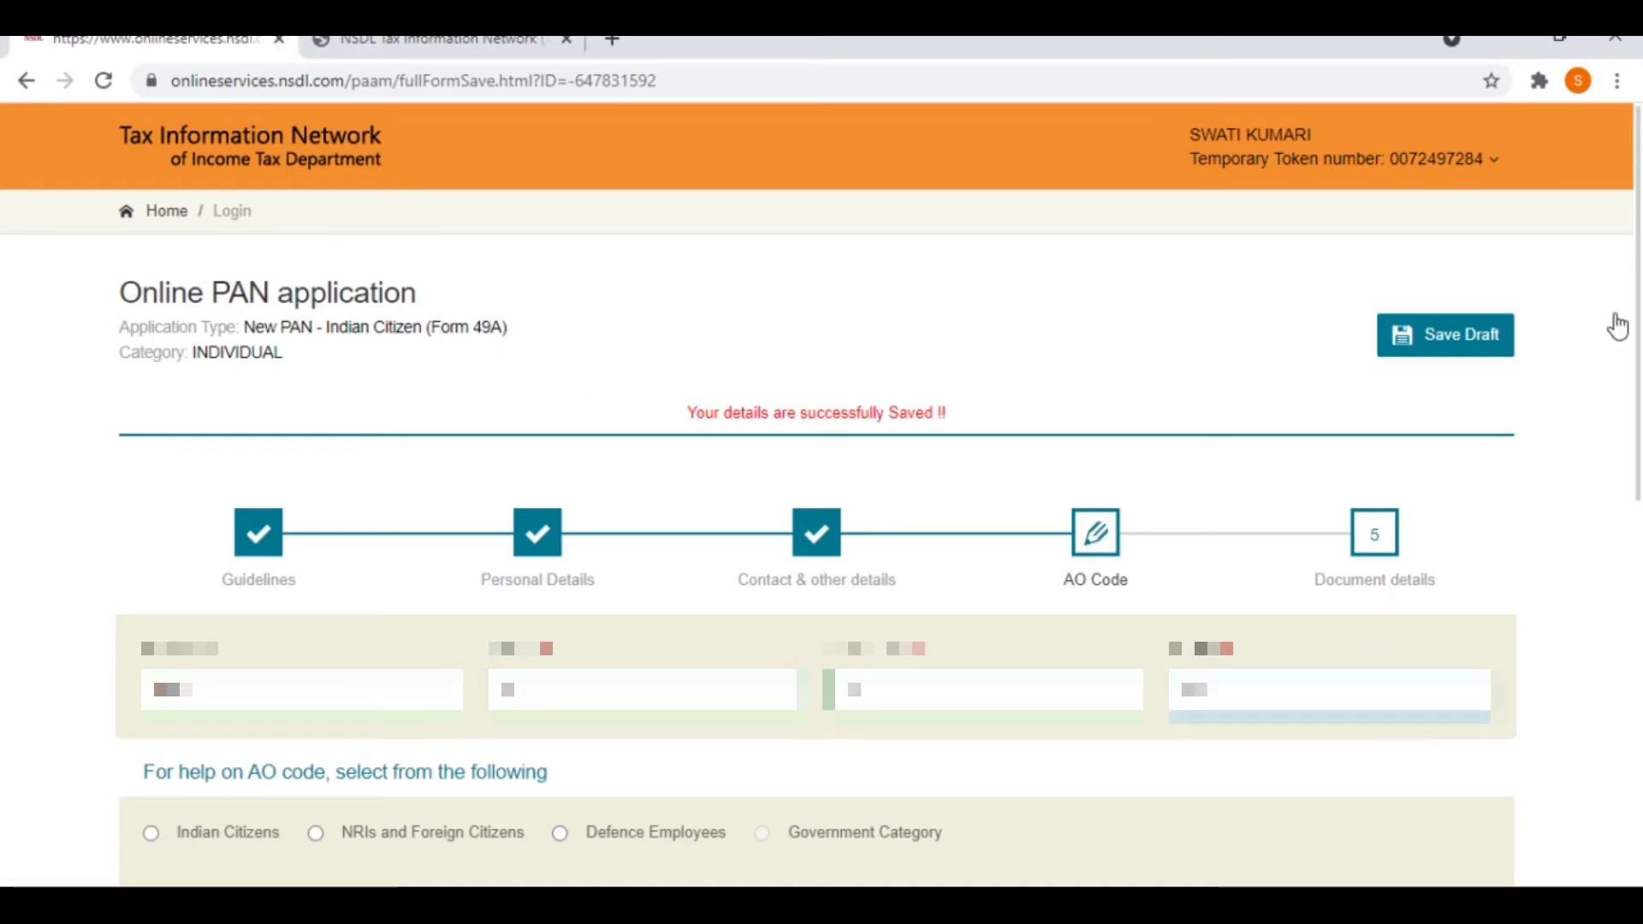
{"action": "left_click_drag", "start_coordinate": [1637, 316], "coordinate": [1640, 520]}
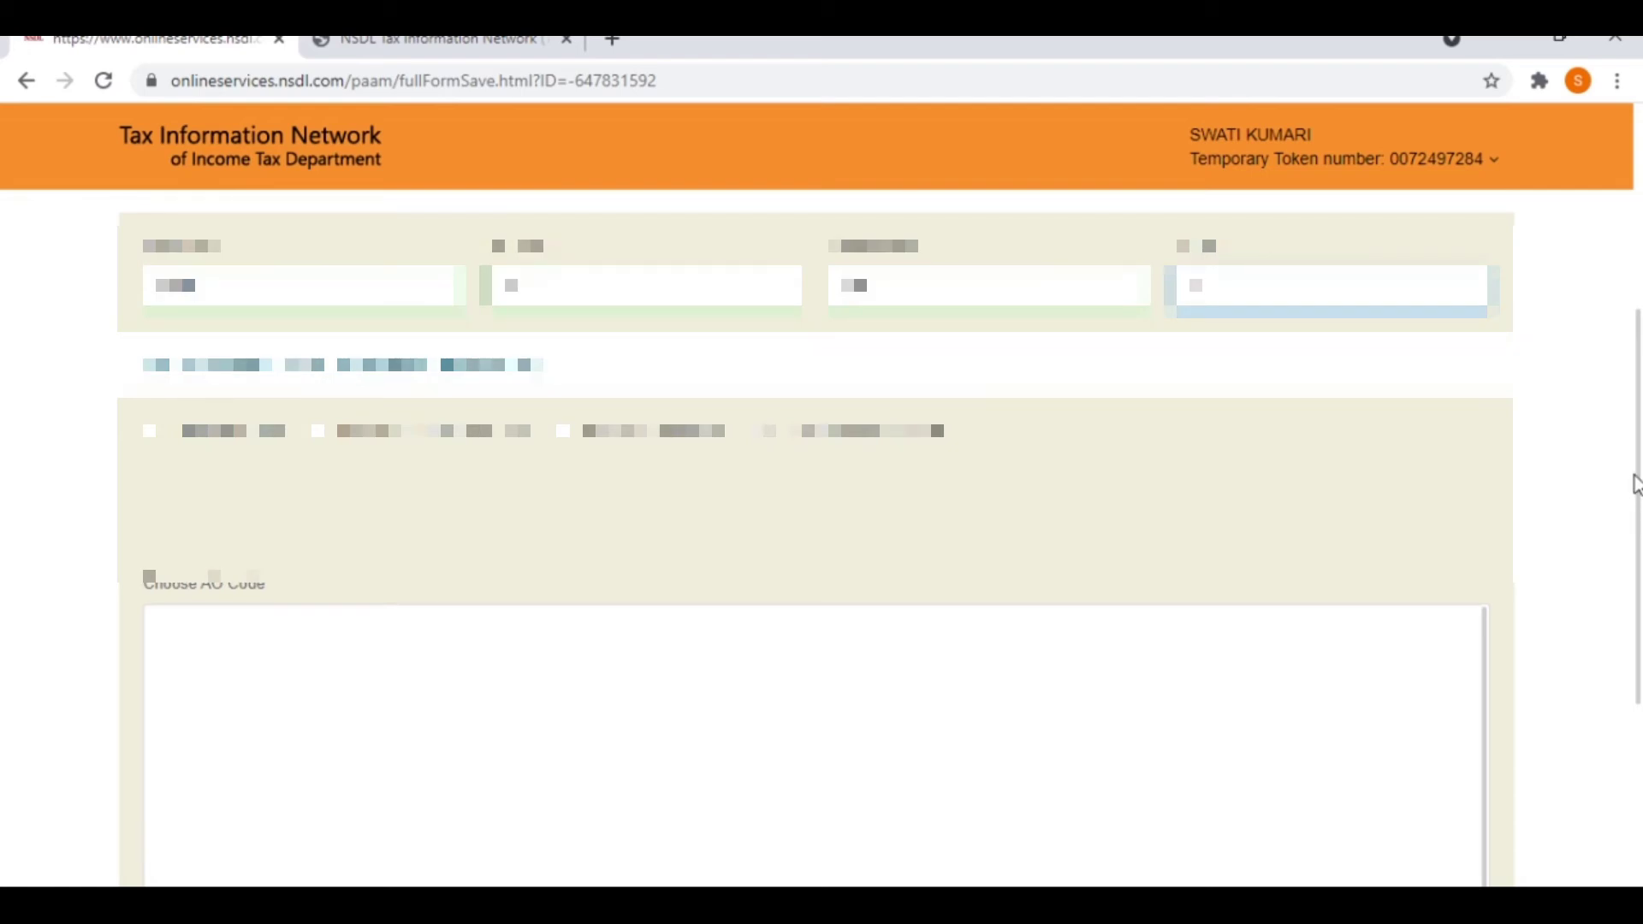
{"action": "left_click_drag", "start_coordinate": [1636, 477], "coordinate": [1639, 402]}
{"action": "scroll", "coordinate": [805, 818], "scroll_direction": "down", "scroll_amount": 6}
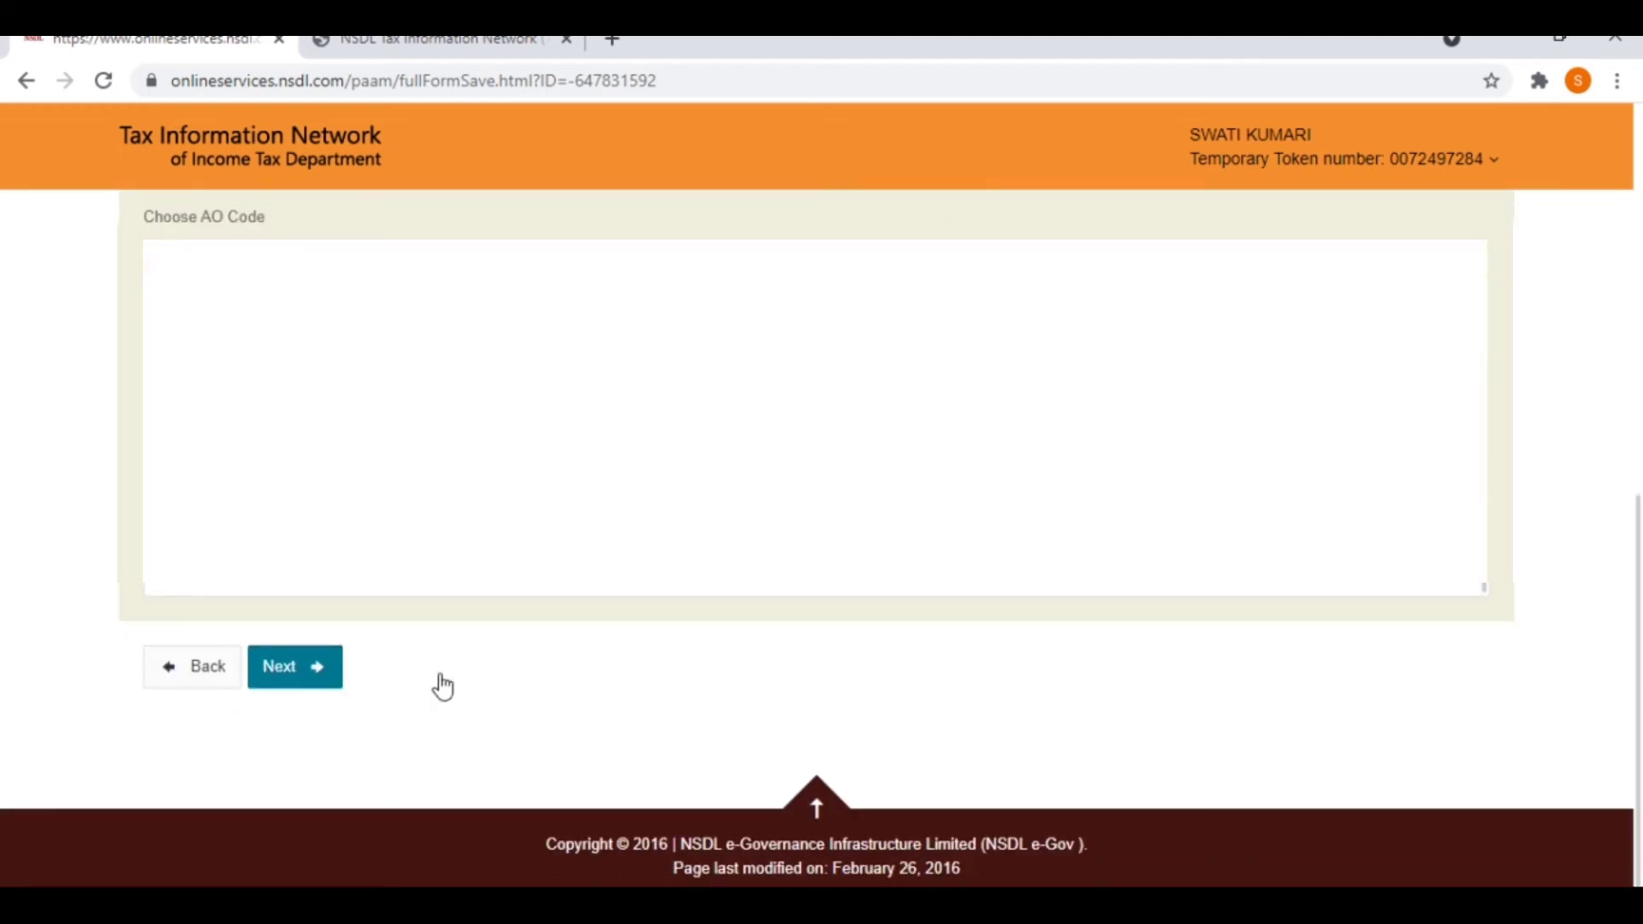
{"action": "left_click", "coordinate": [295, 676]}
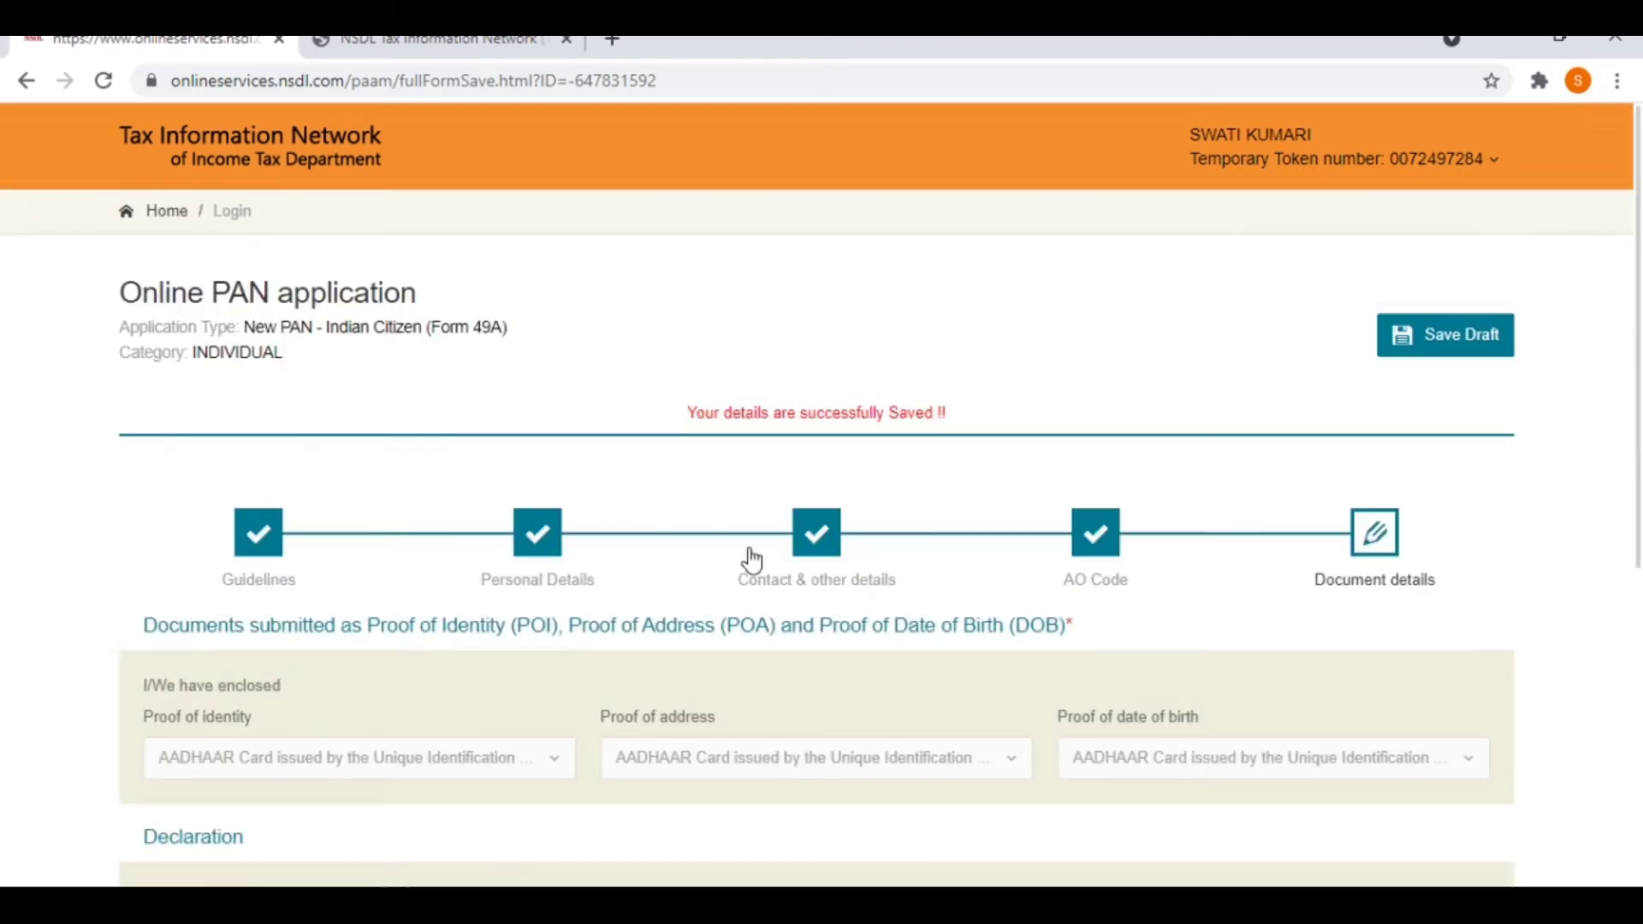
Declare as Himself/Herself with place GURGAON and submit the application.
{"action": "scroll", "coordinate": [1640, 299], "scroll_direction": "down", "scroll_amount": 6}
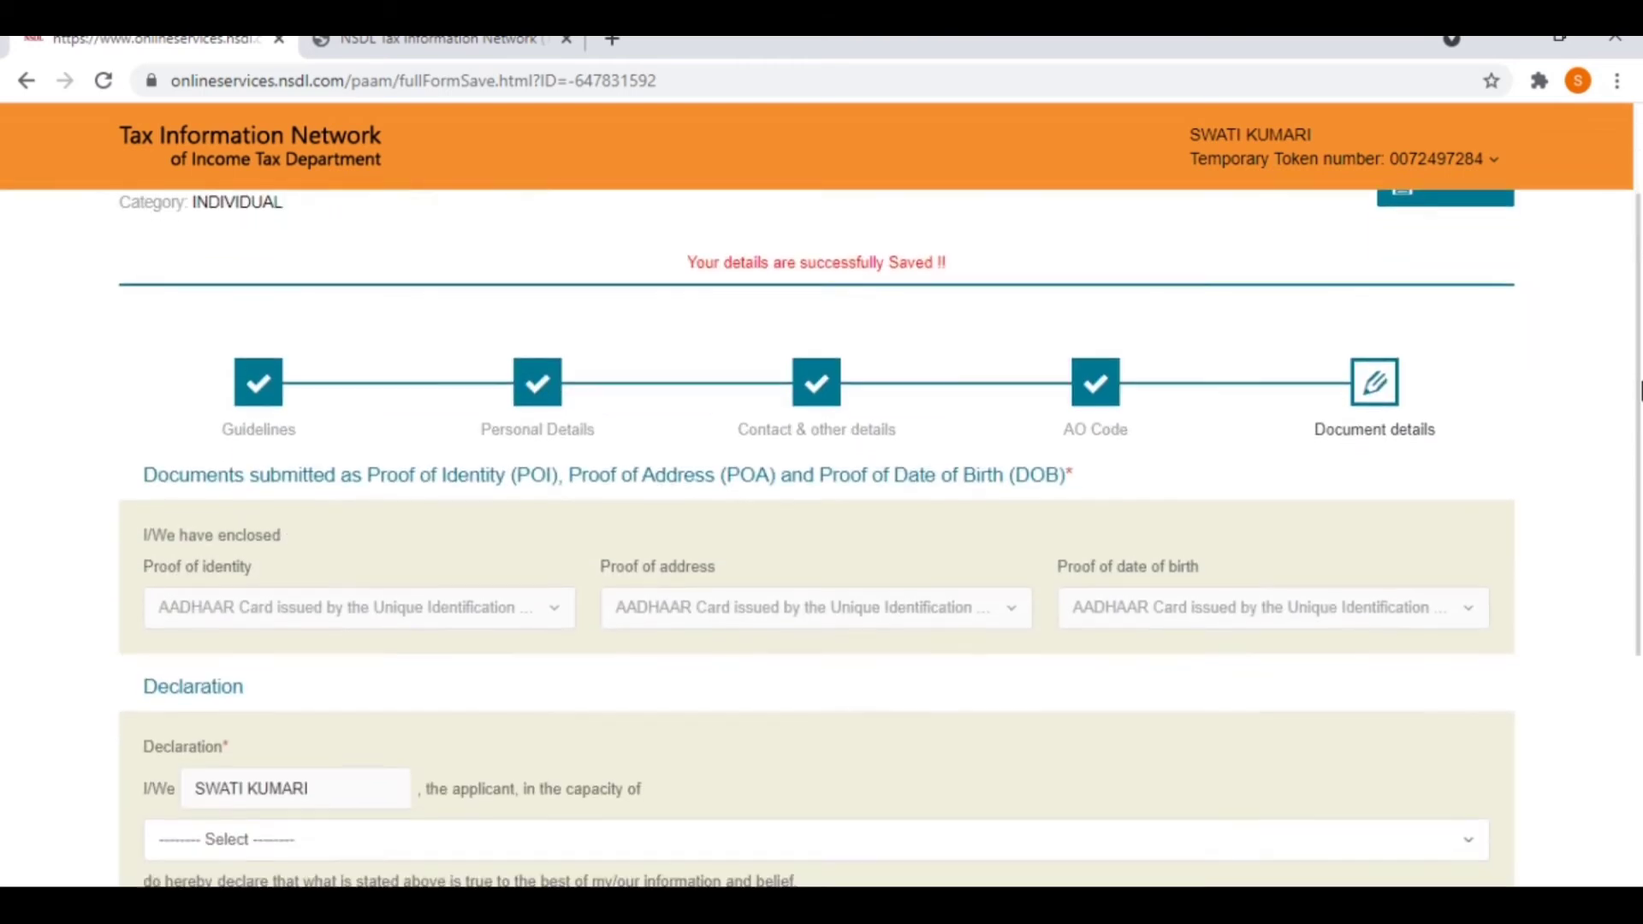
{"action": "left_click", "coordinate": [565, 489]}
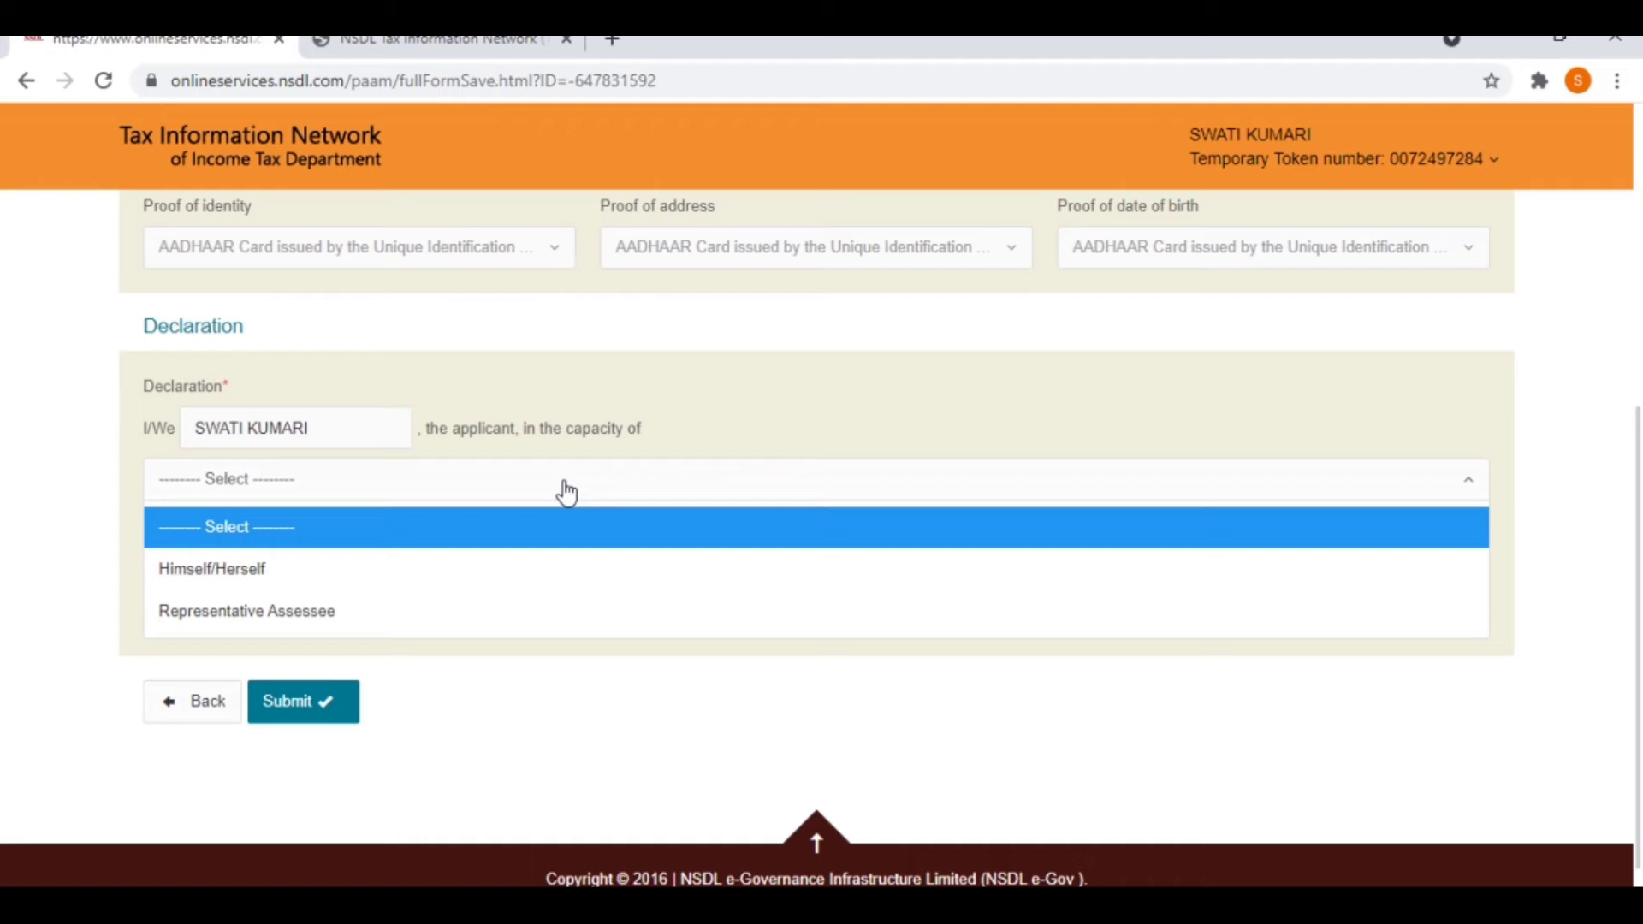
{"action": "left_click", "coordinate": [426, 582]}
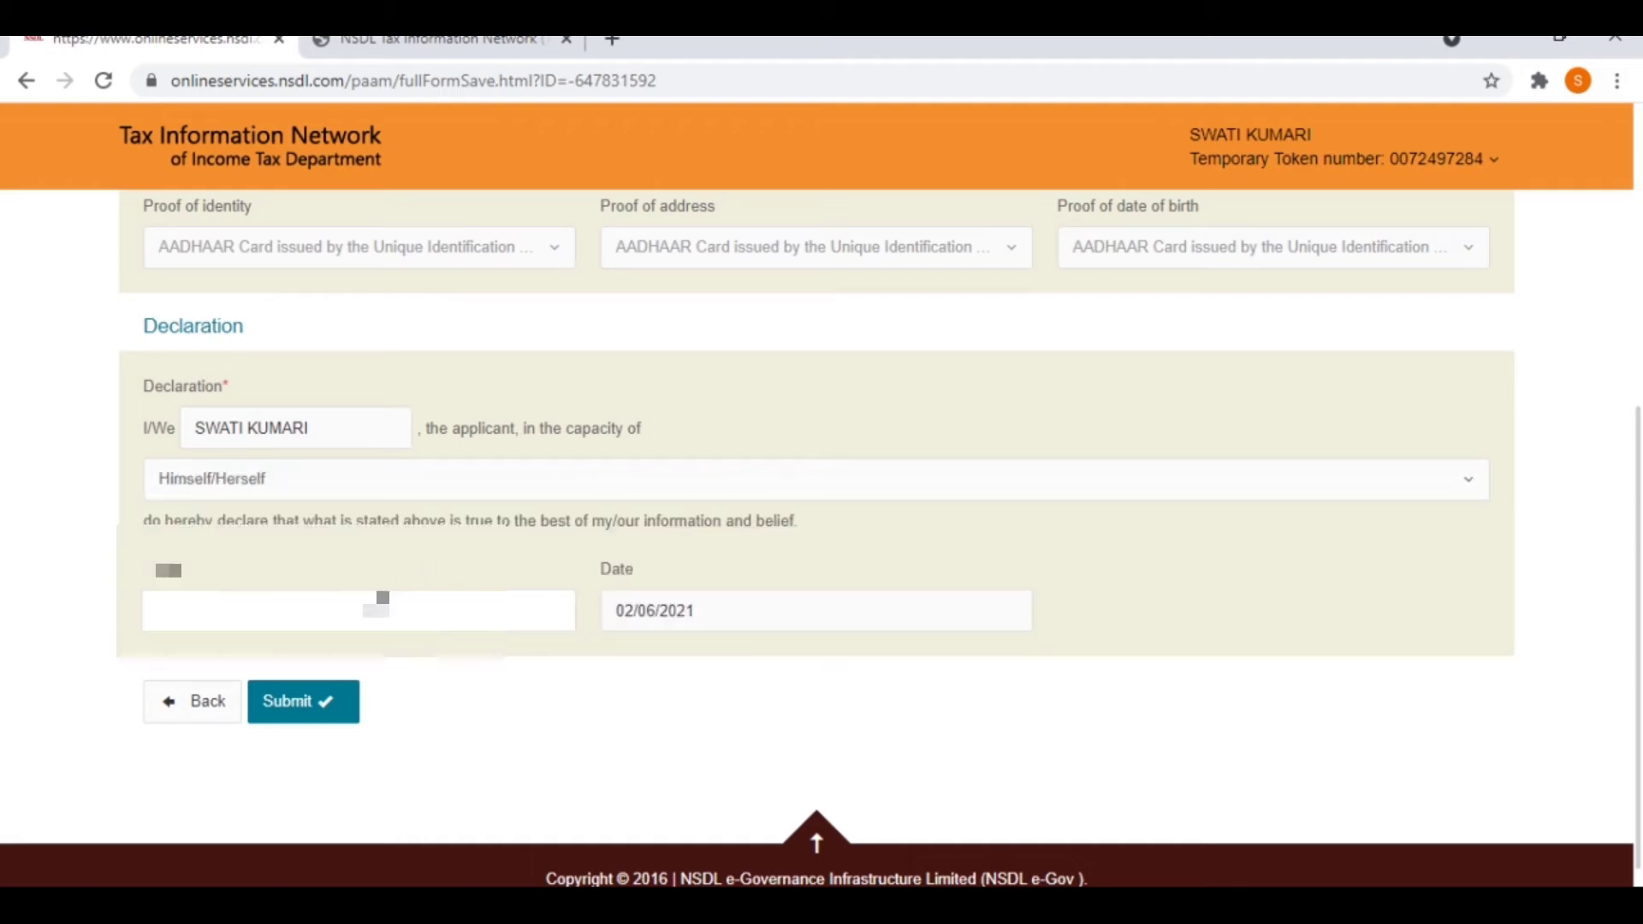
{"action": "left_click", "coordinate": [376, 609]}
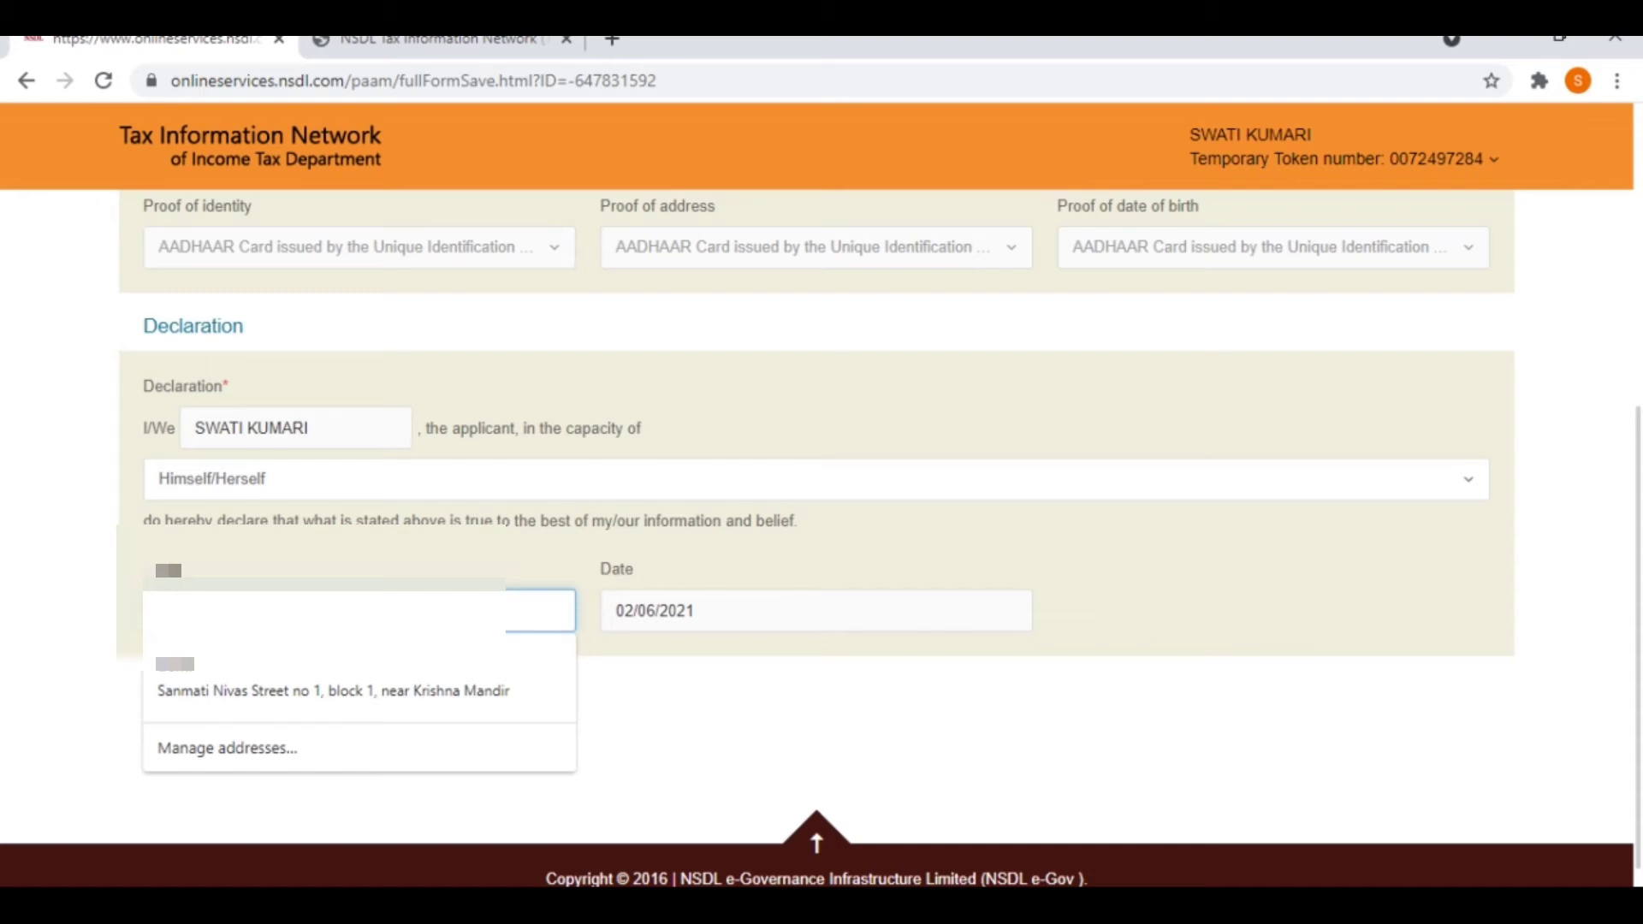
{"action": "type", "text": "GURGAON"}
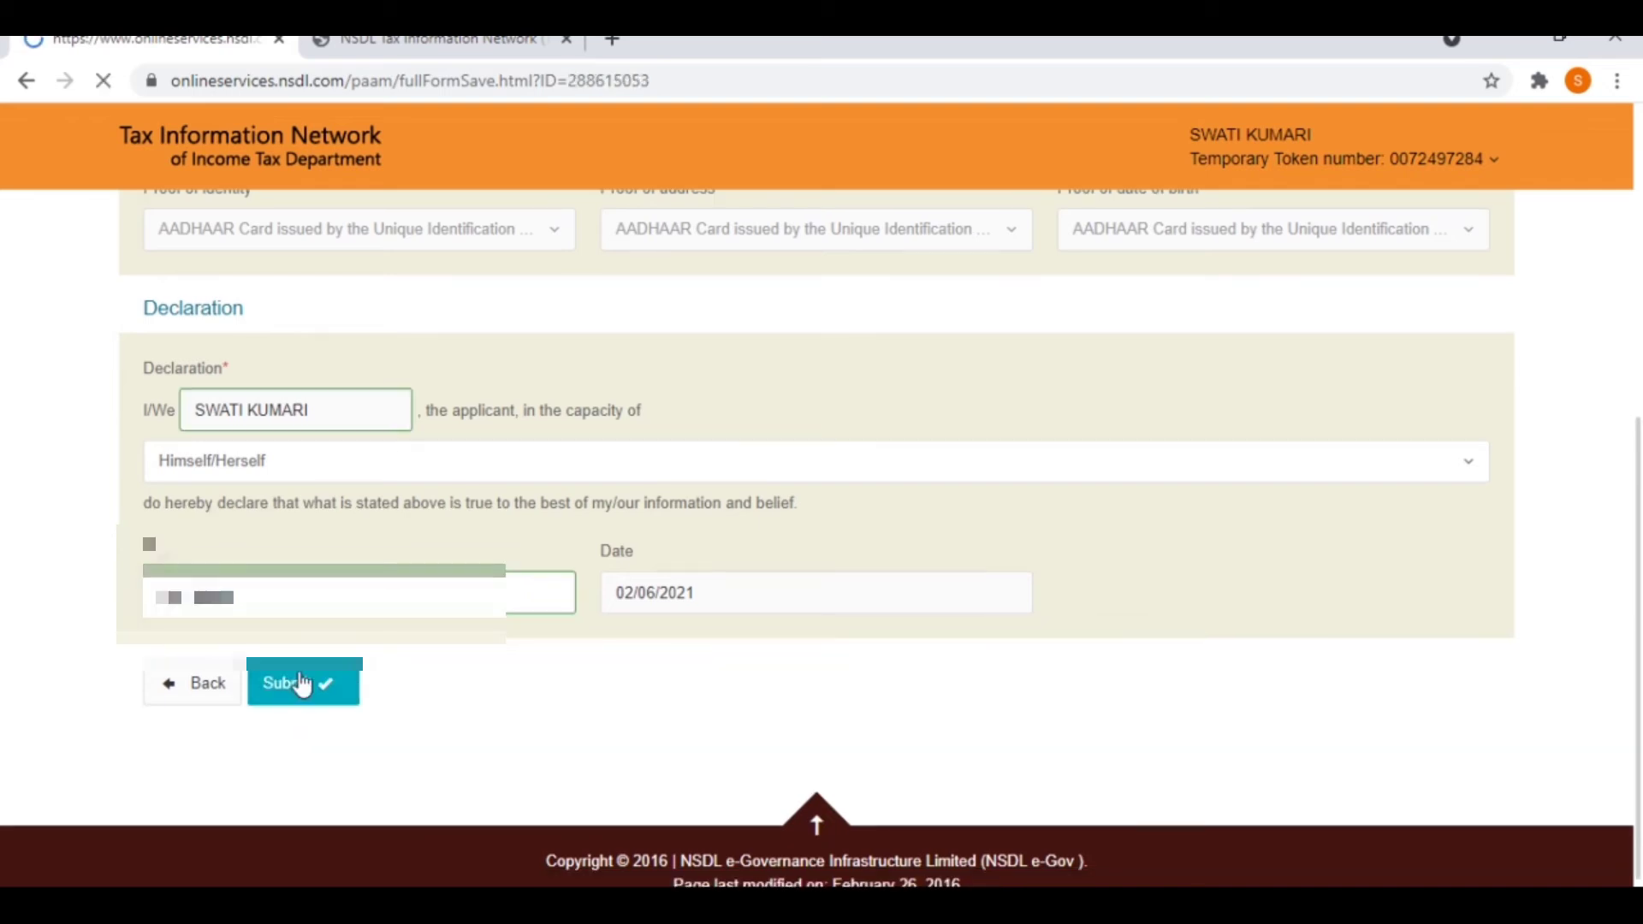
{"action": "left_click", "coordinate": [291, 683]}
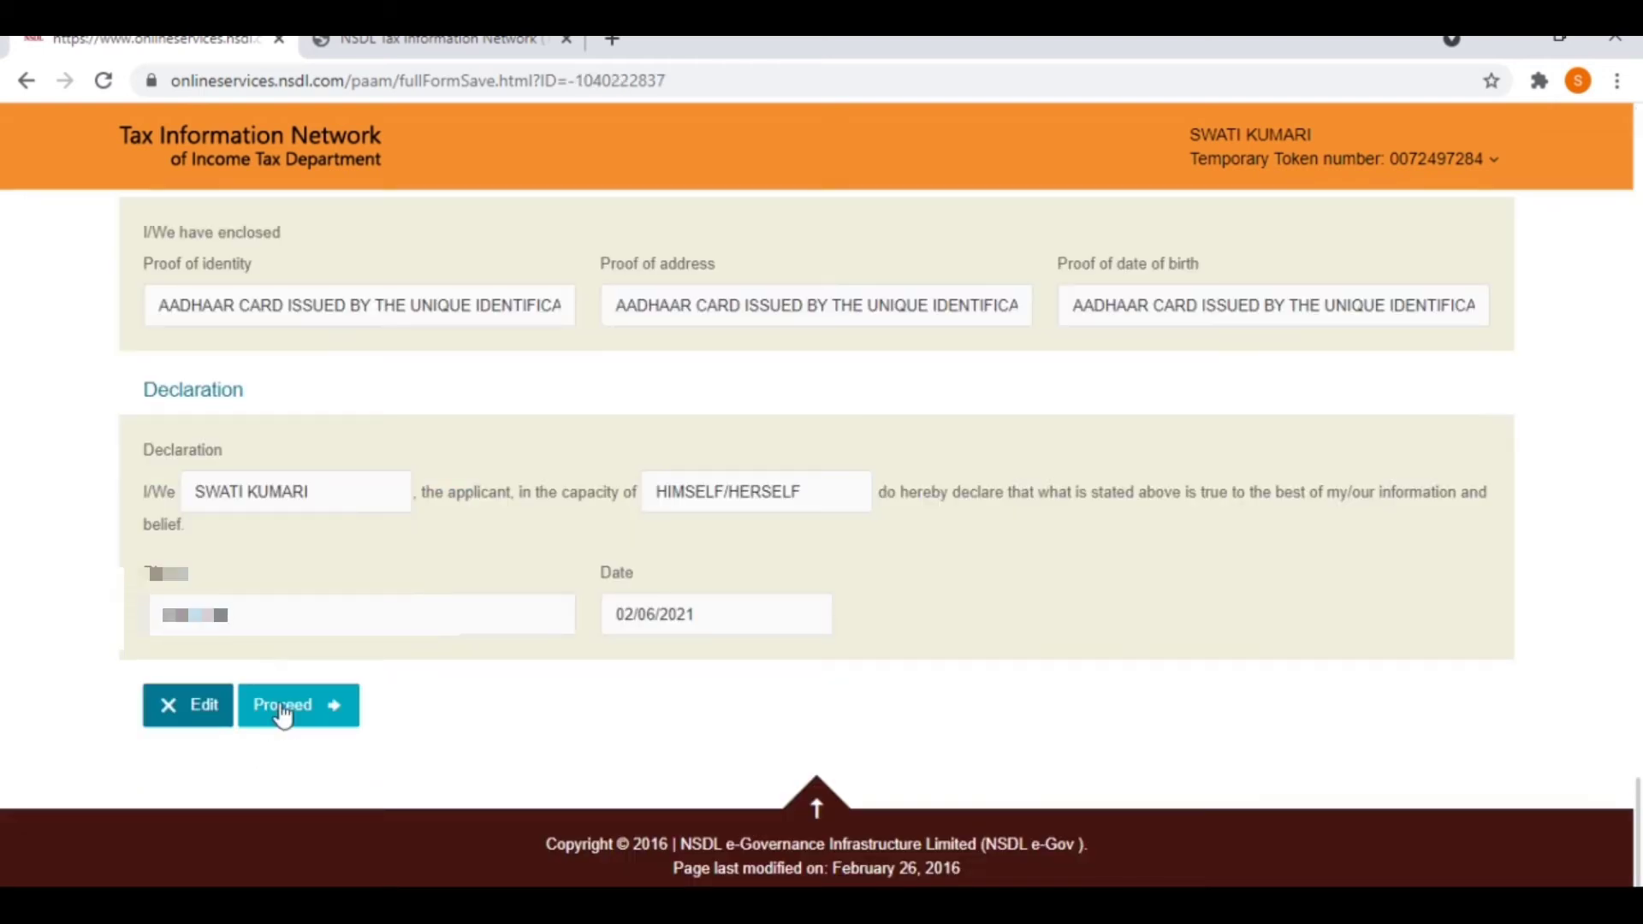
Confirm the application details and select online payment through PAYTM.
{"action": "left_click", "coordinate": [282, 708]}
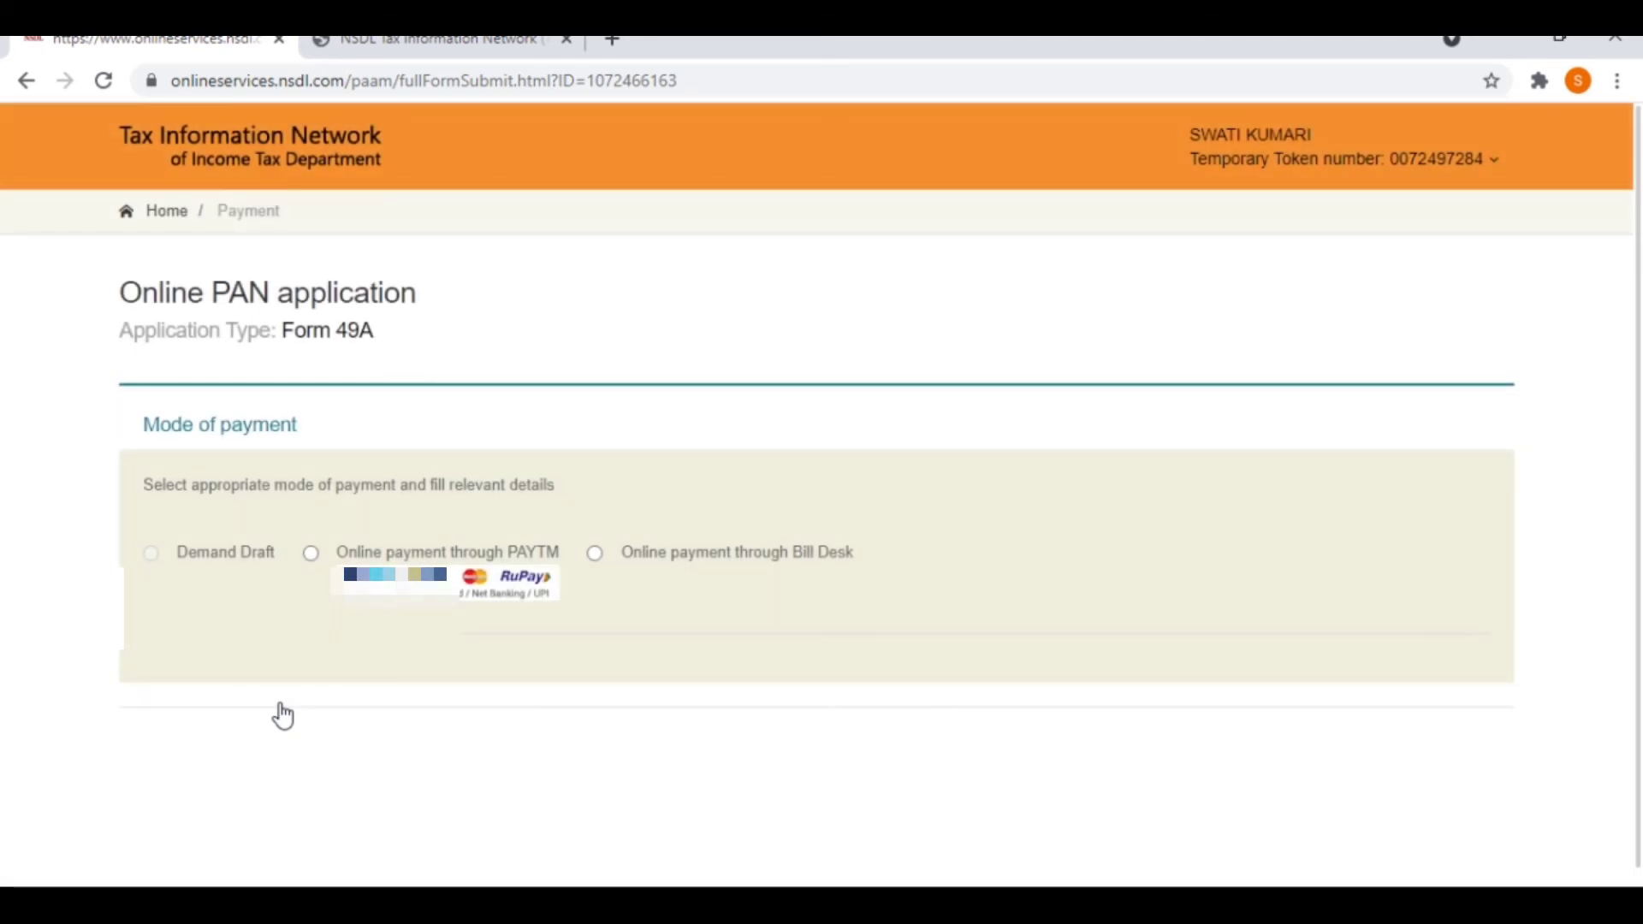
{"action": "left_click", "coordinate": [311, 556]}
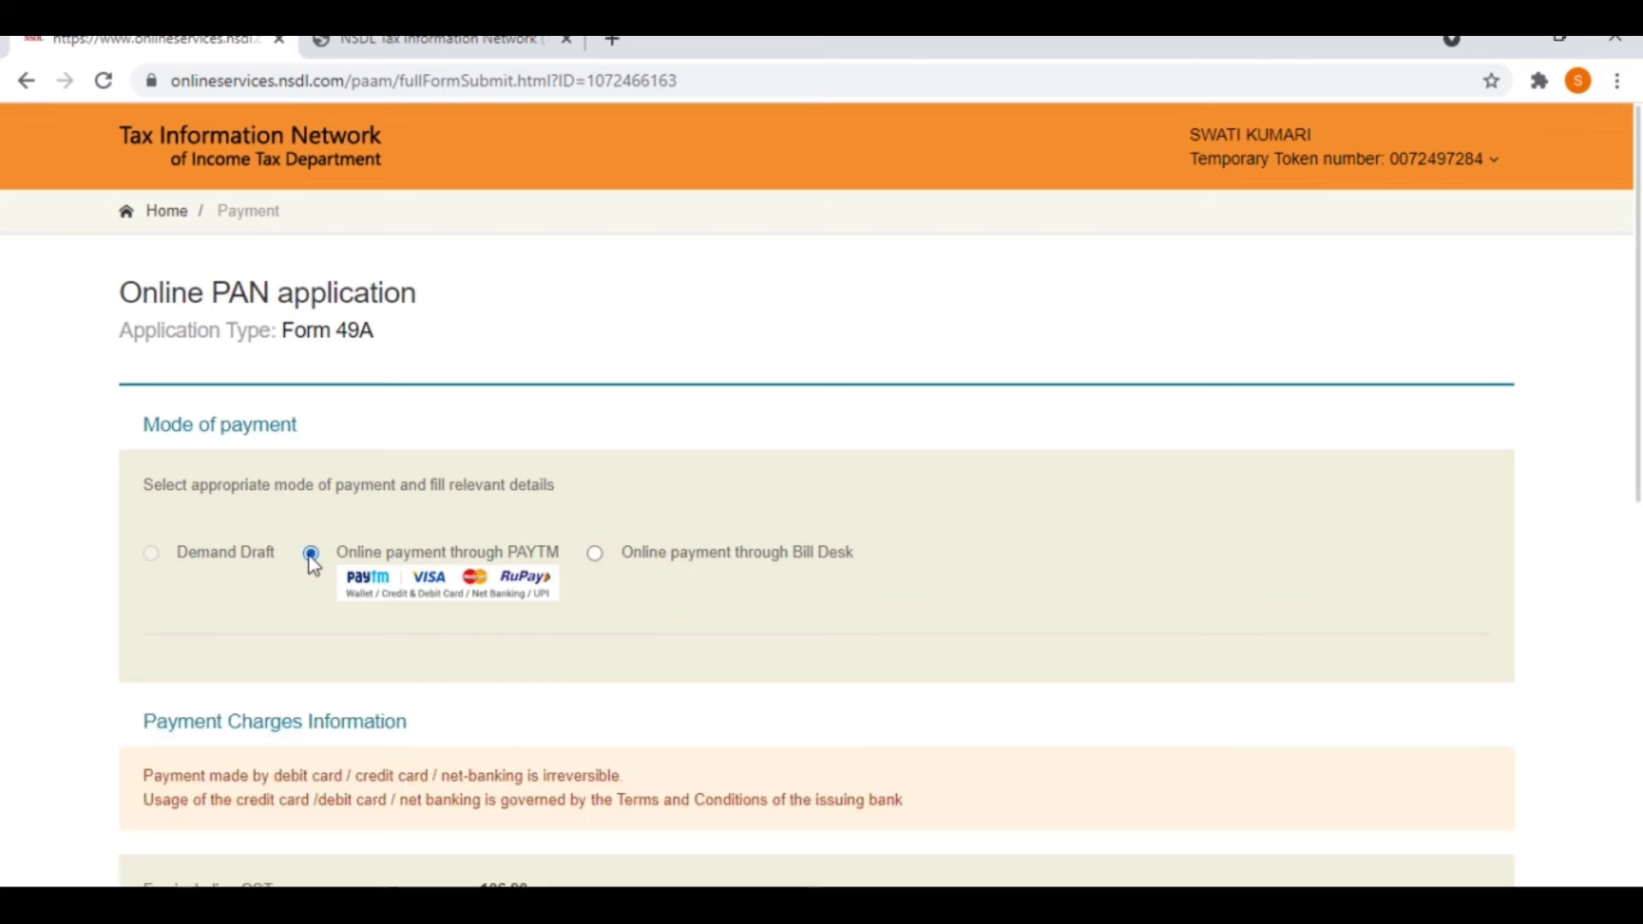
{"action": "key", "text": "Right"}
{"action": "left_click", "coordinate": [312, 557]}
{"action": "left_click_drag", "start_coordinate": [1639, 132], "coordinate": [1639, 526]}
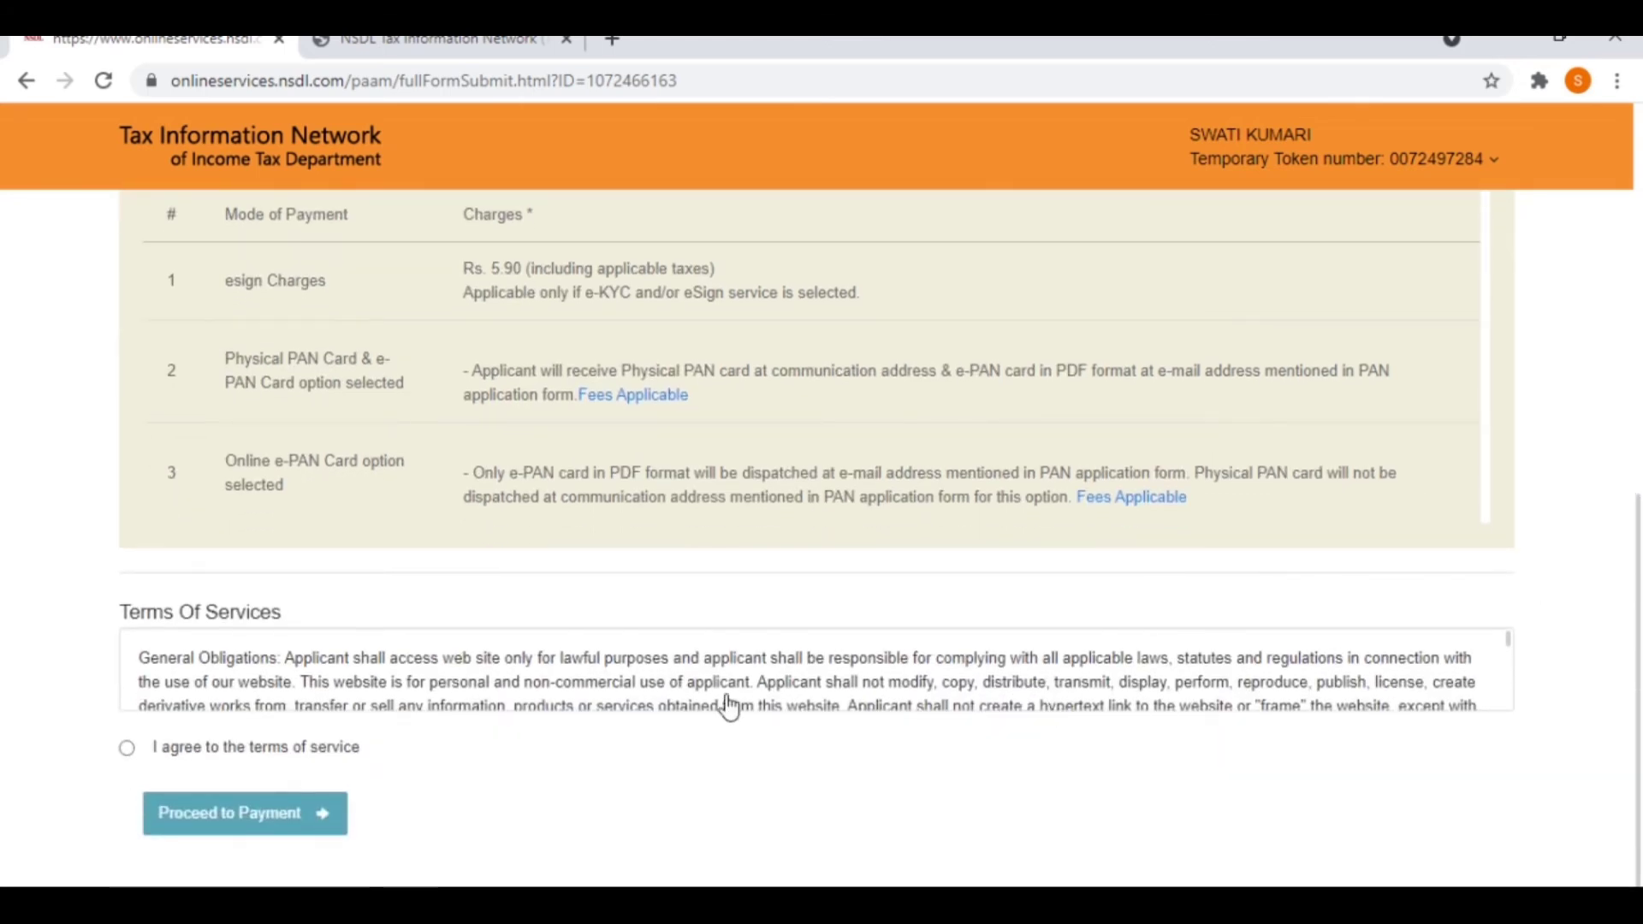
Accept the terms of service and confirm the ₹106.90 fee to reach Paytm.
{"action": "left_click", "coordinate": [127, 750]}
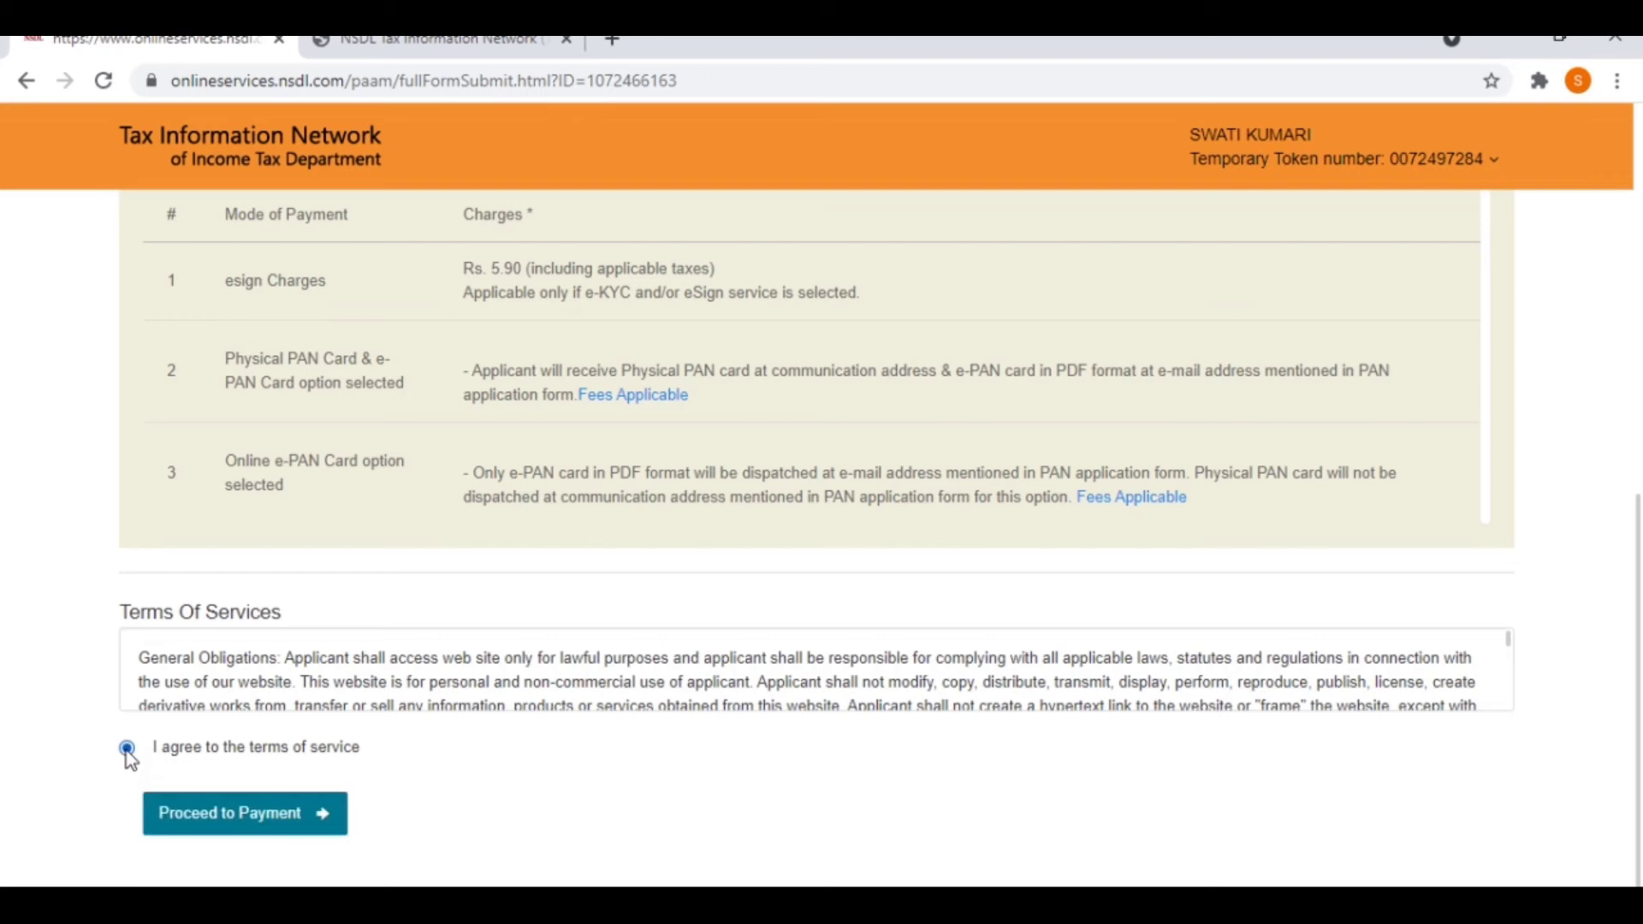
{"action": "left_click", "coordinate": [235, 828]}
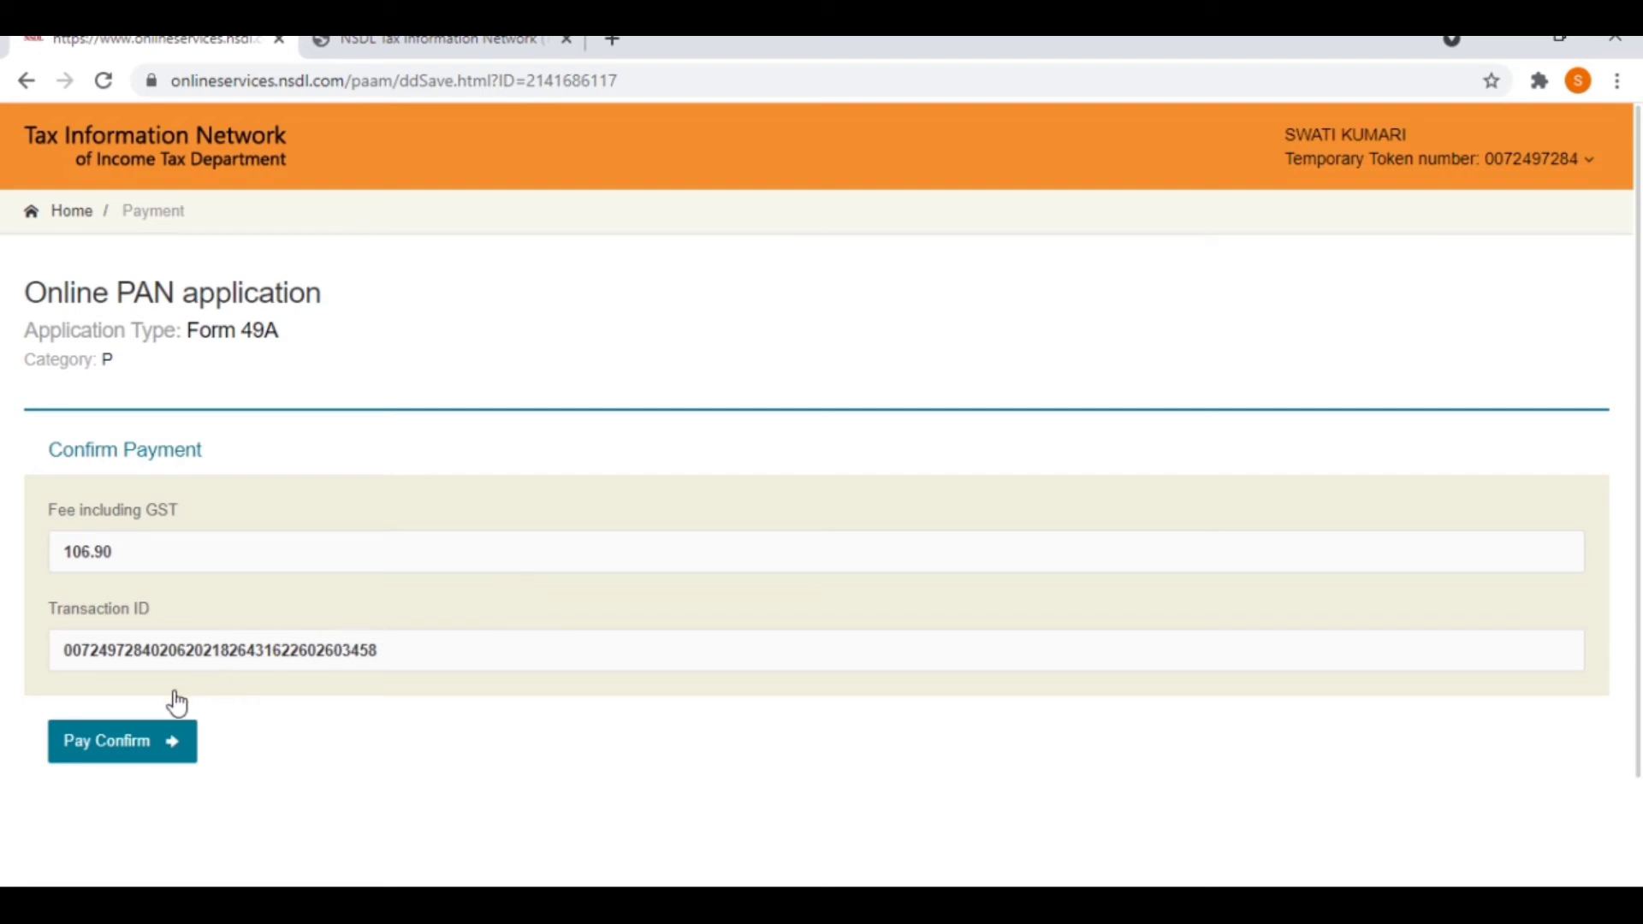
{"action": "left_click", "coordinate": [127, 749]}
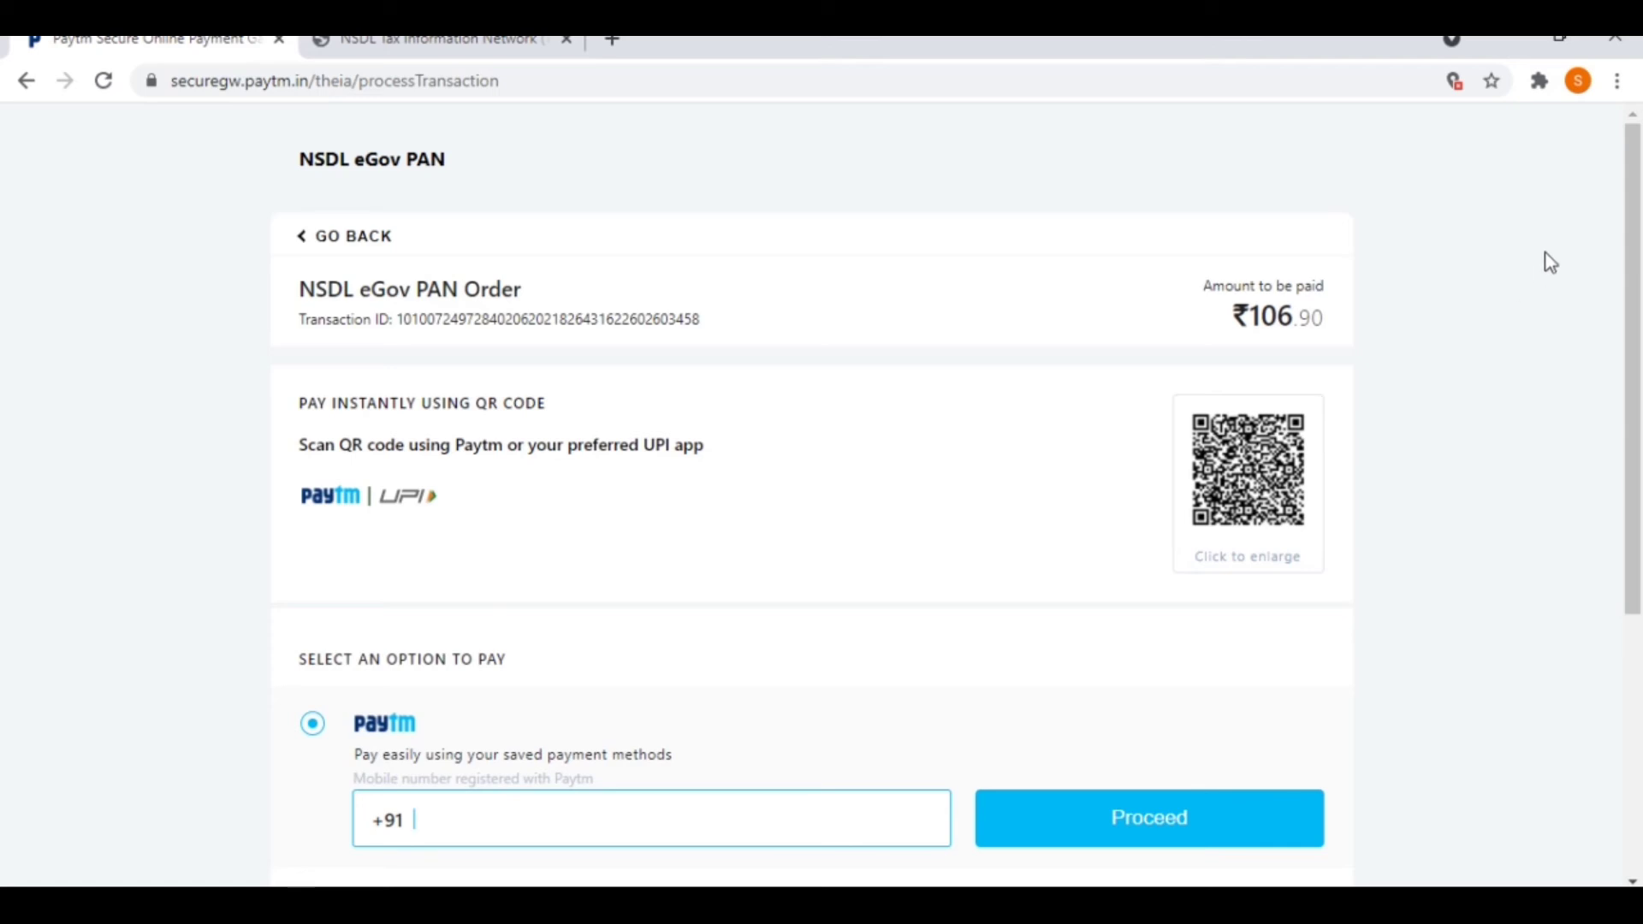
Pay the ₹106.90 fee by UPI using the payer's UPI ID.
{"action": "left_click_drag", "start_coordinate": [1632, 240], "coordinate": [1634, 507]}
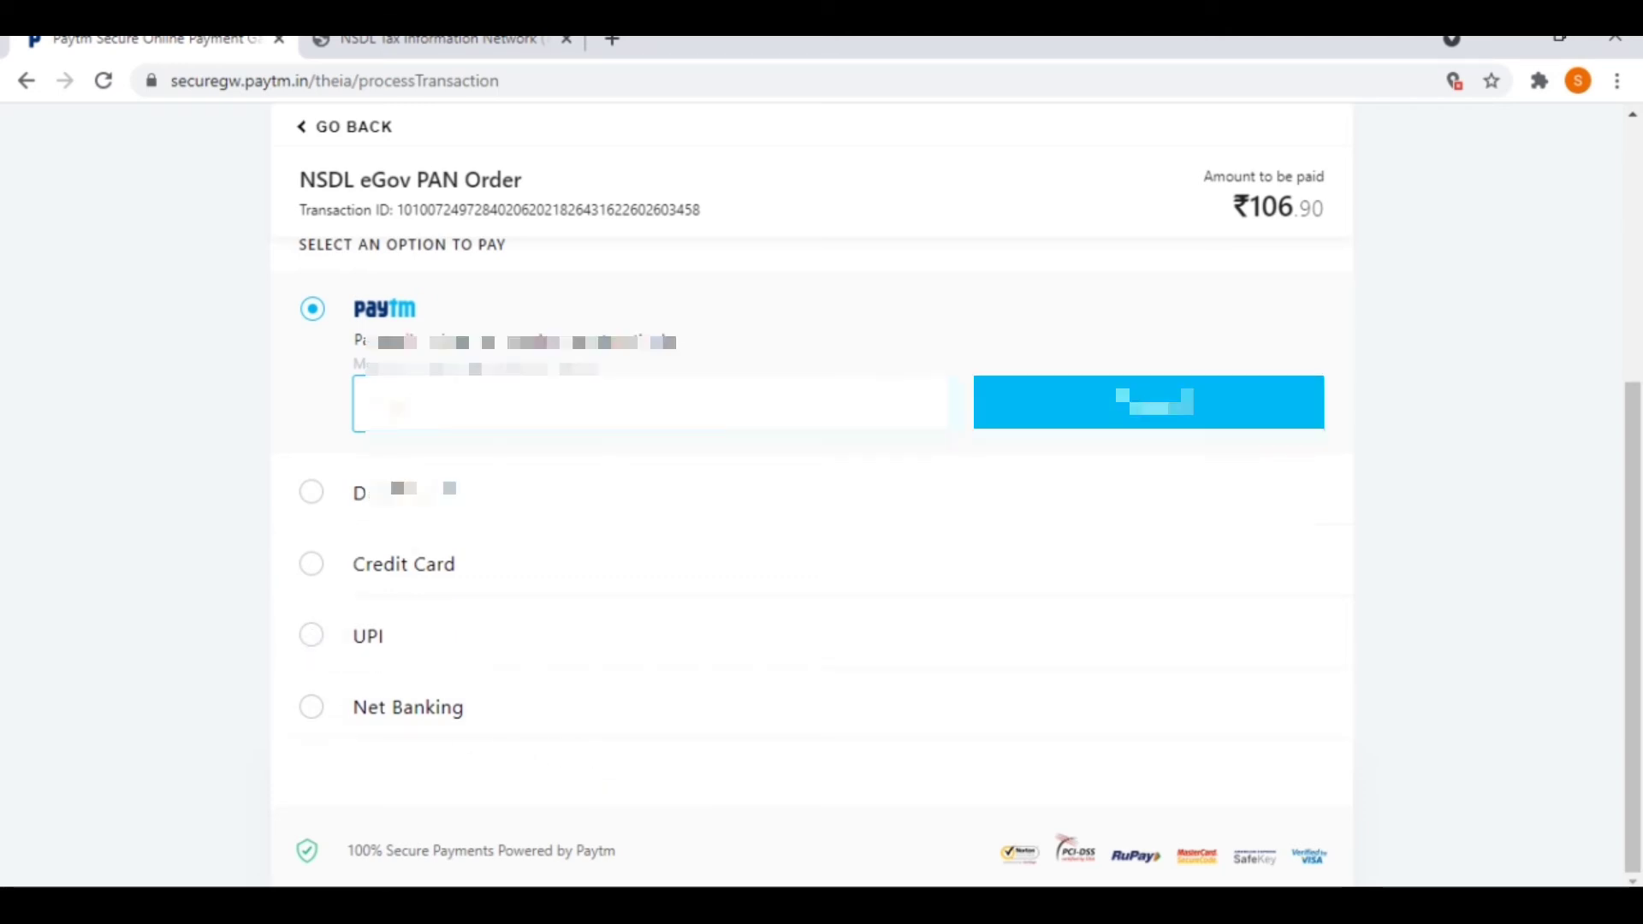
{"action": "left_click", "coordinate": [311, 634]}
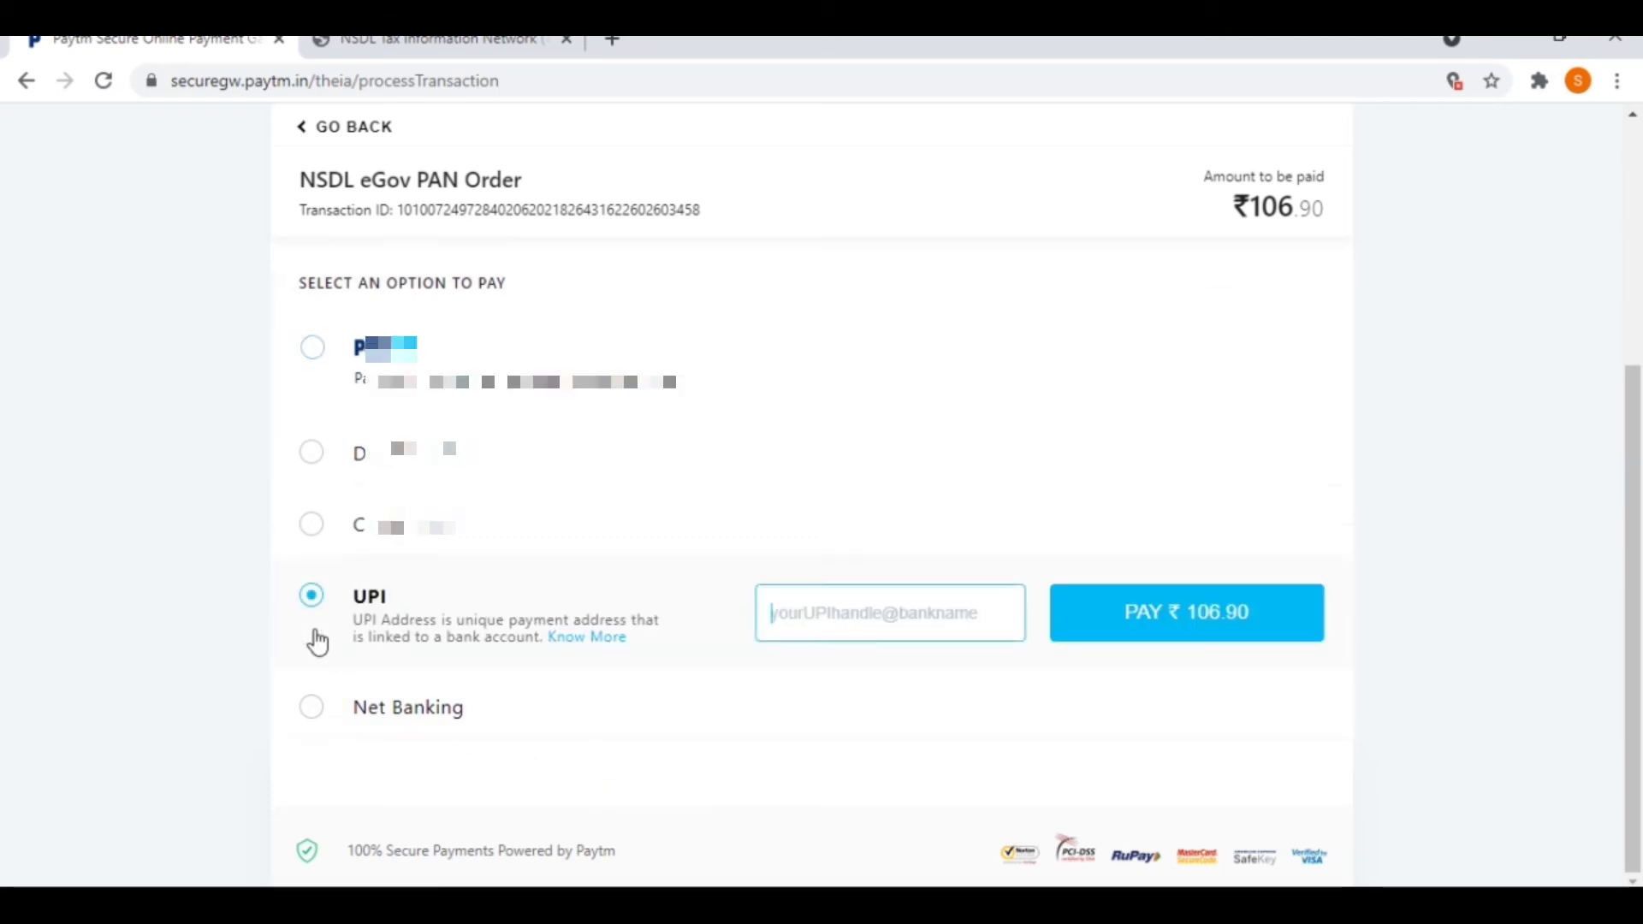
{"action": "left_click", "coordinate": [837, 605]}
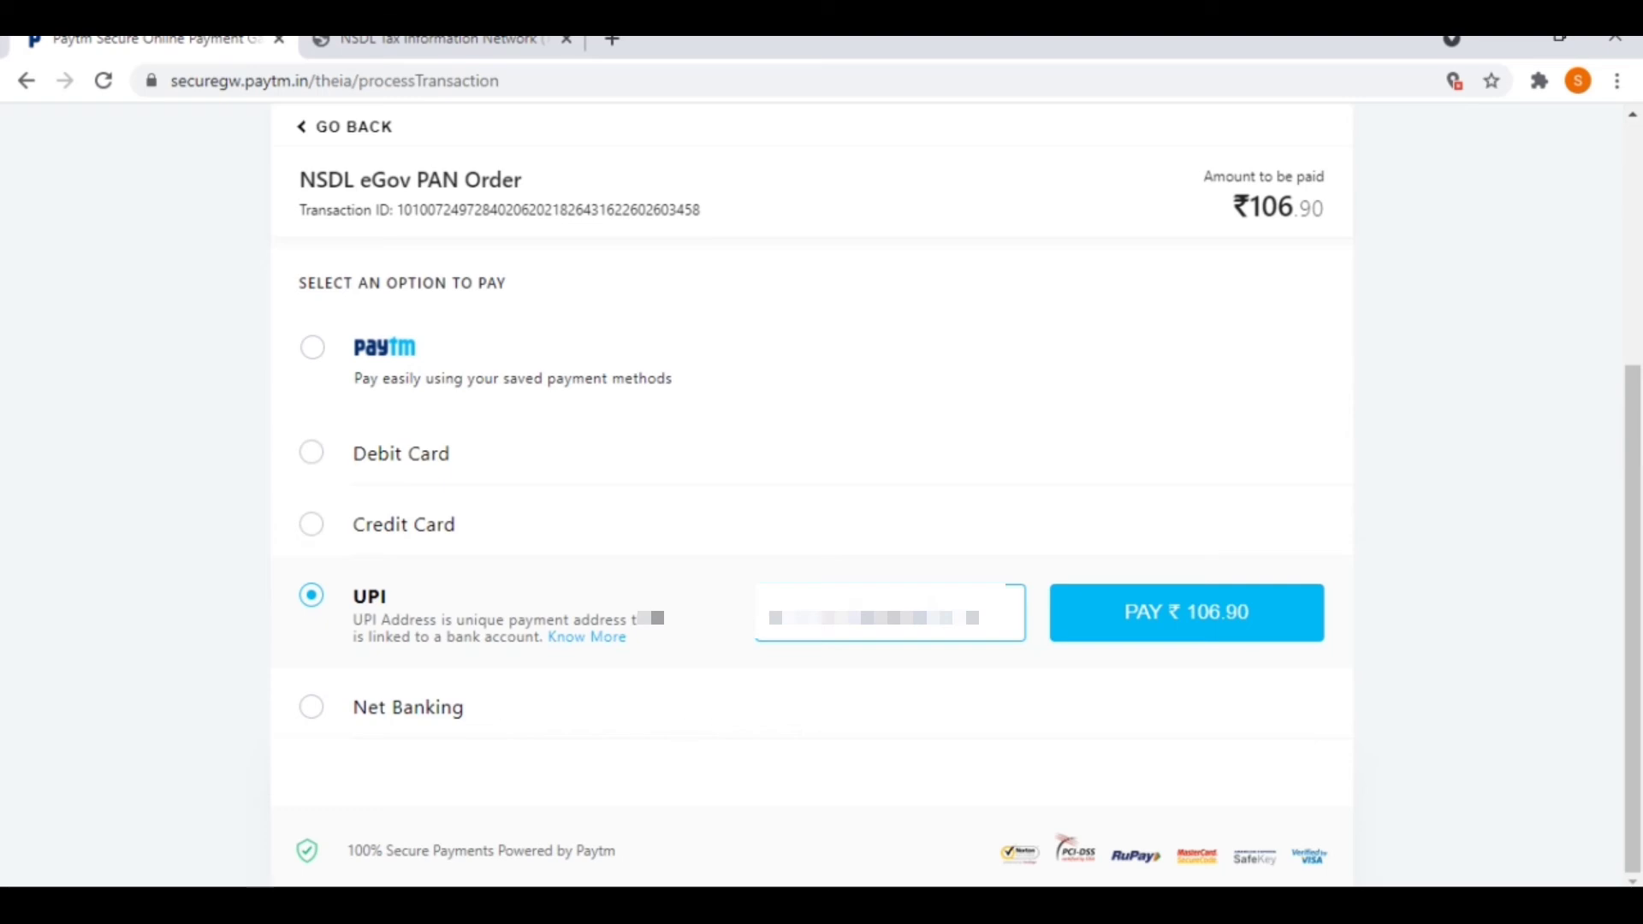
{"action": "type", "text": "***"}
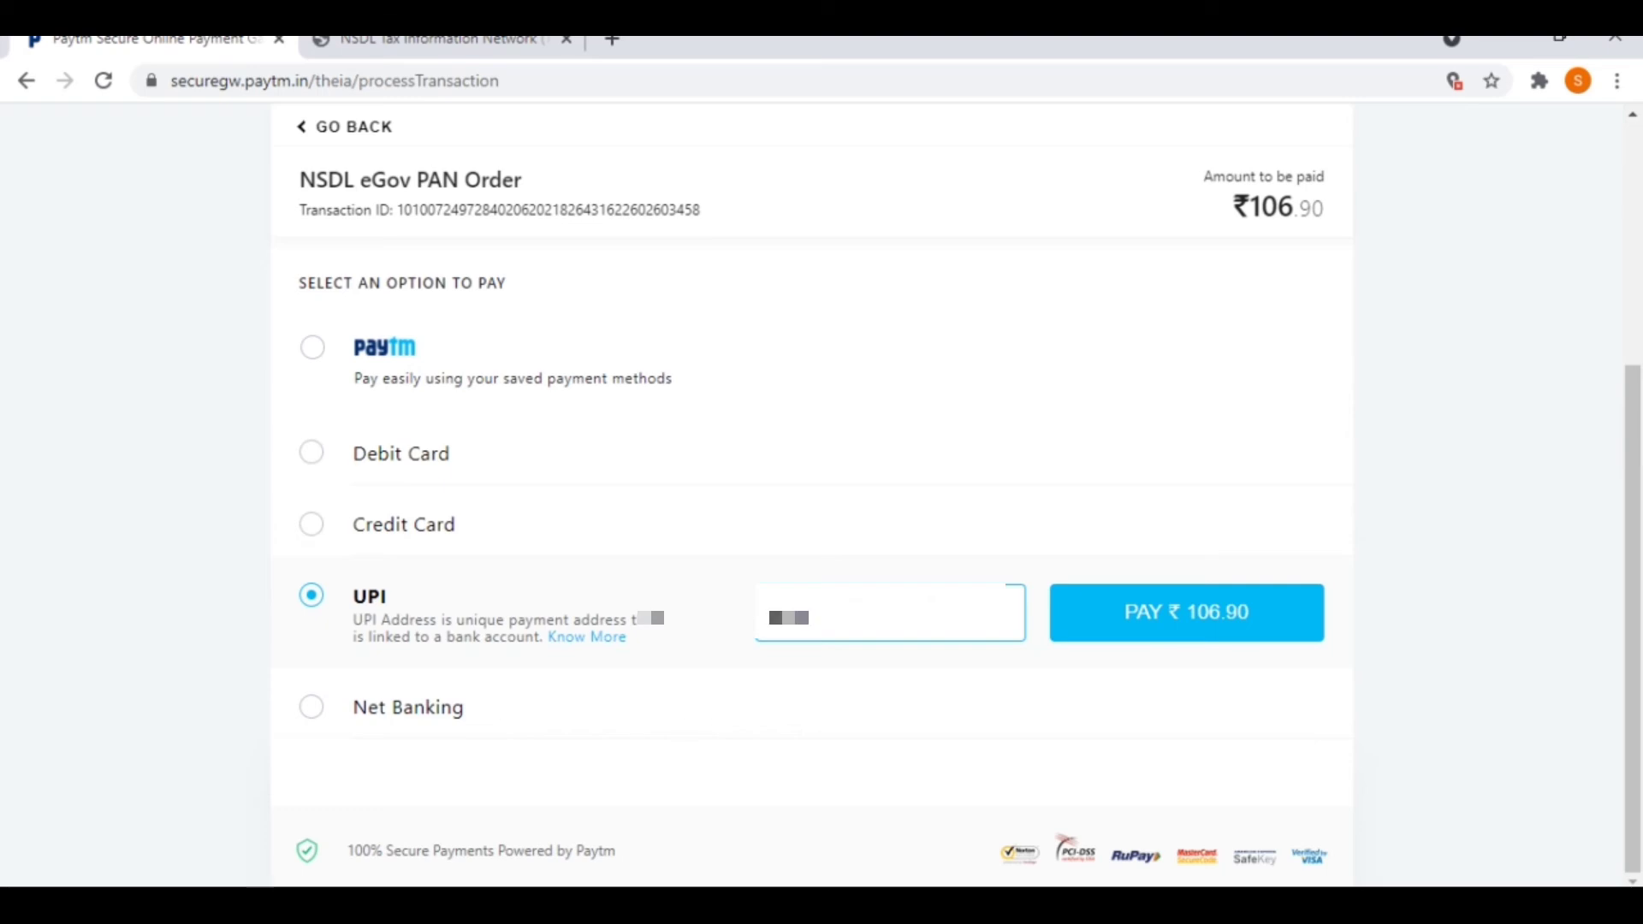
{"action": "type", "text": "***"}
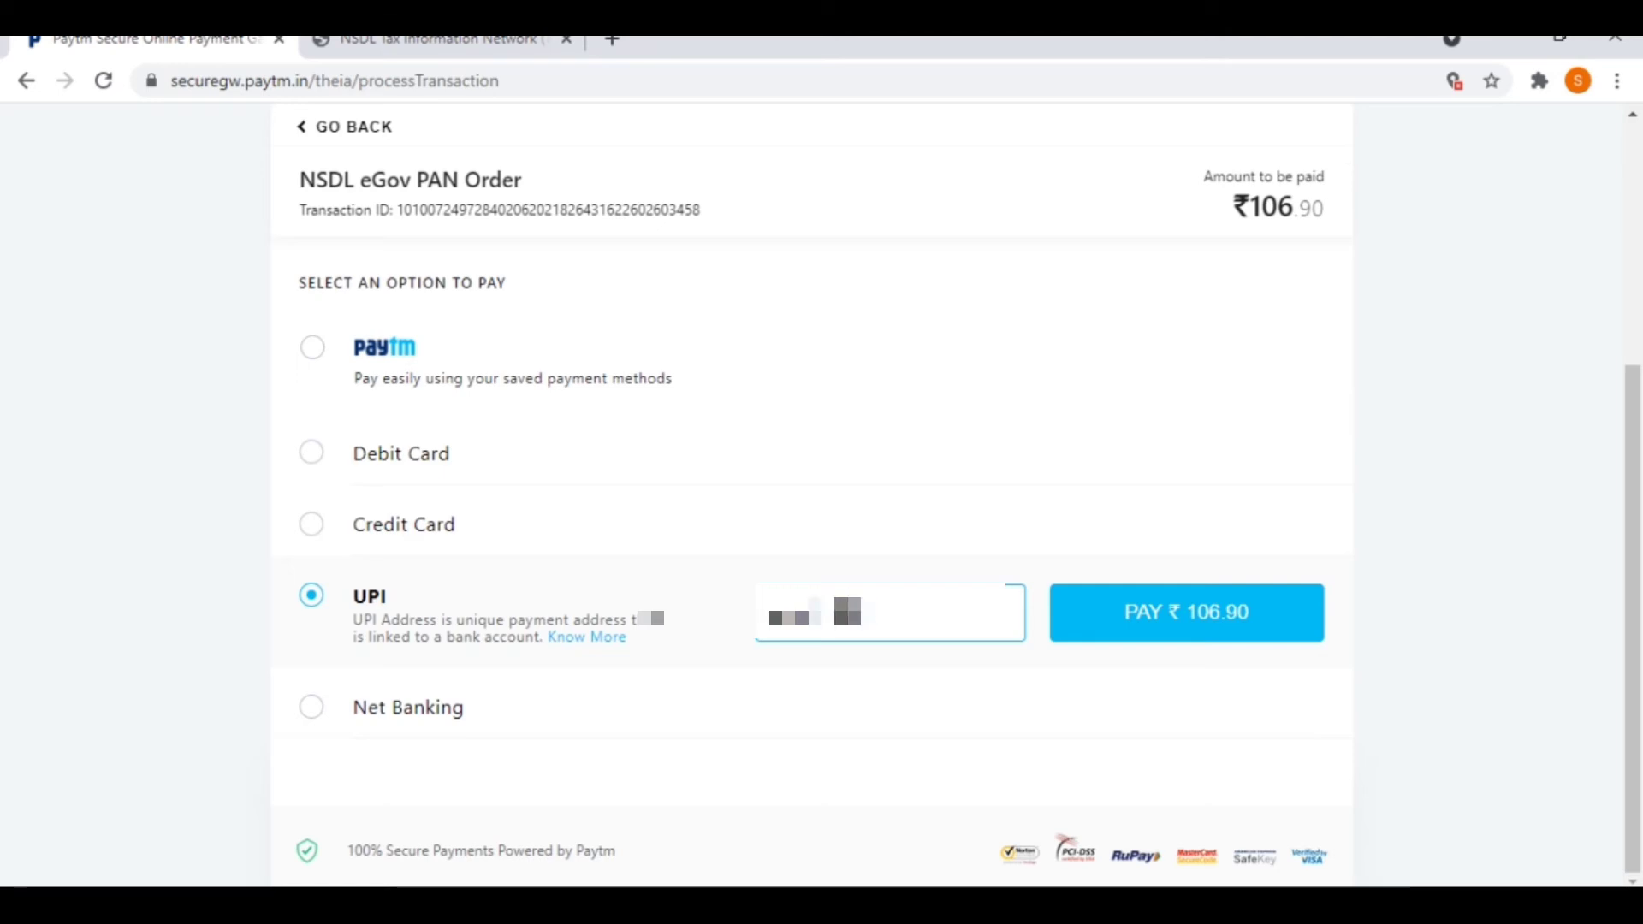
{"action": "type", "text": "******"}
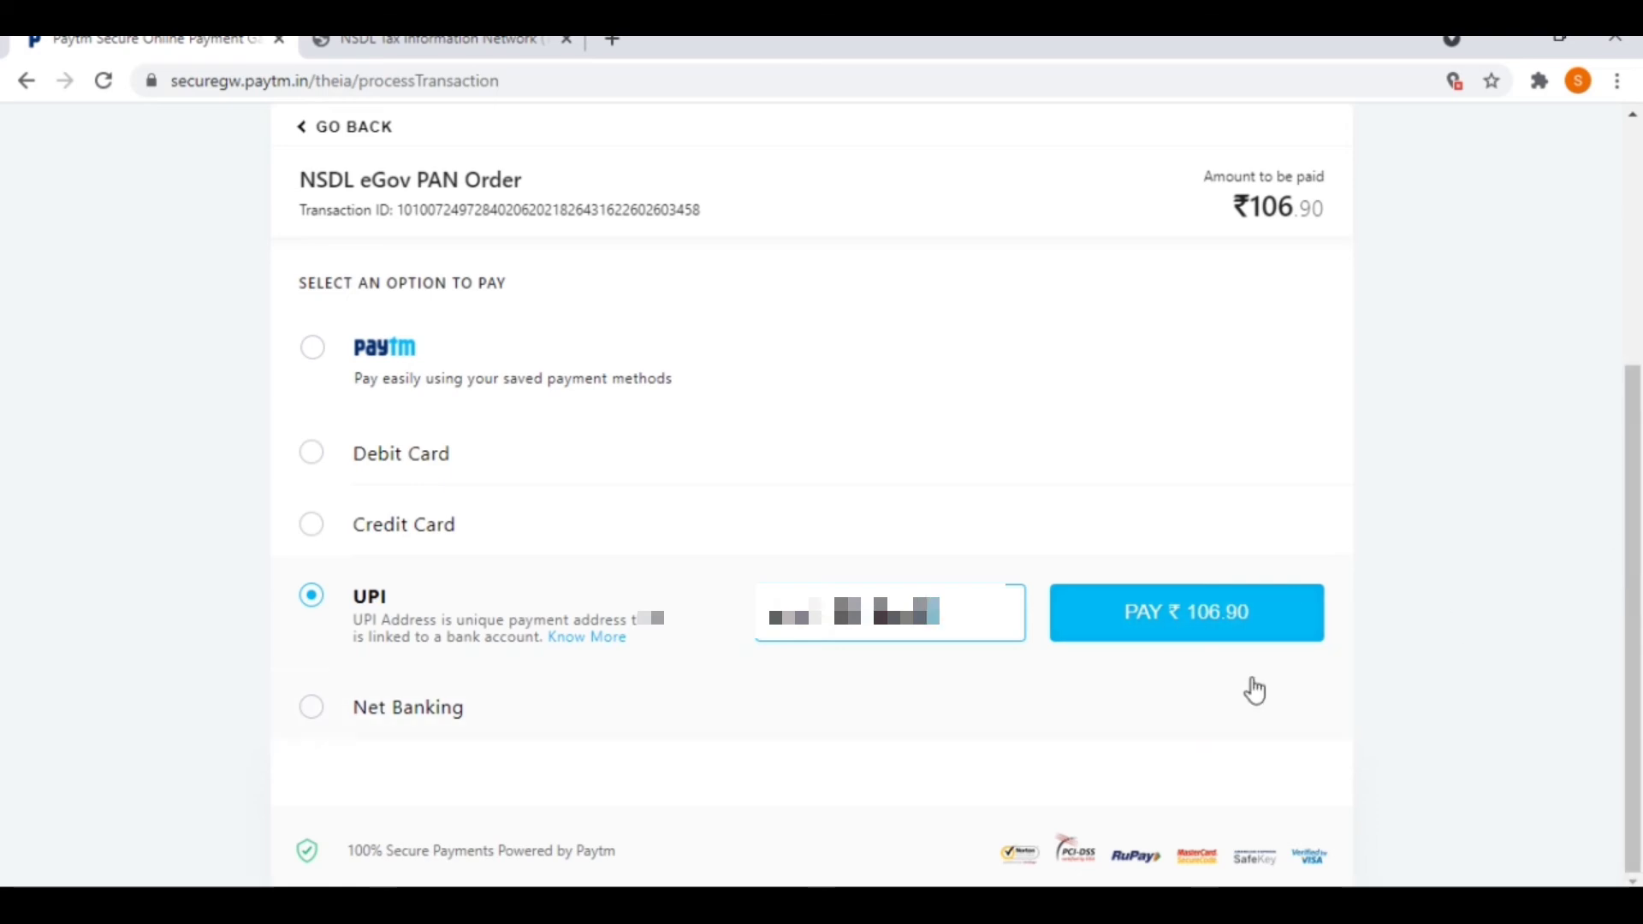
{"action": "left_click", "coordinate": [1235, 624]}
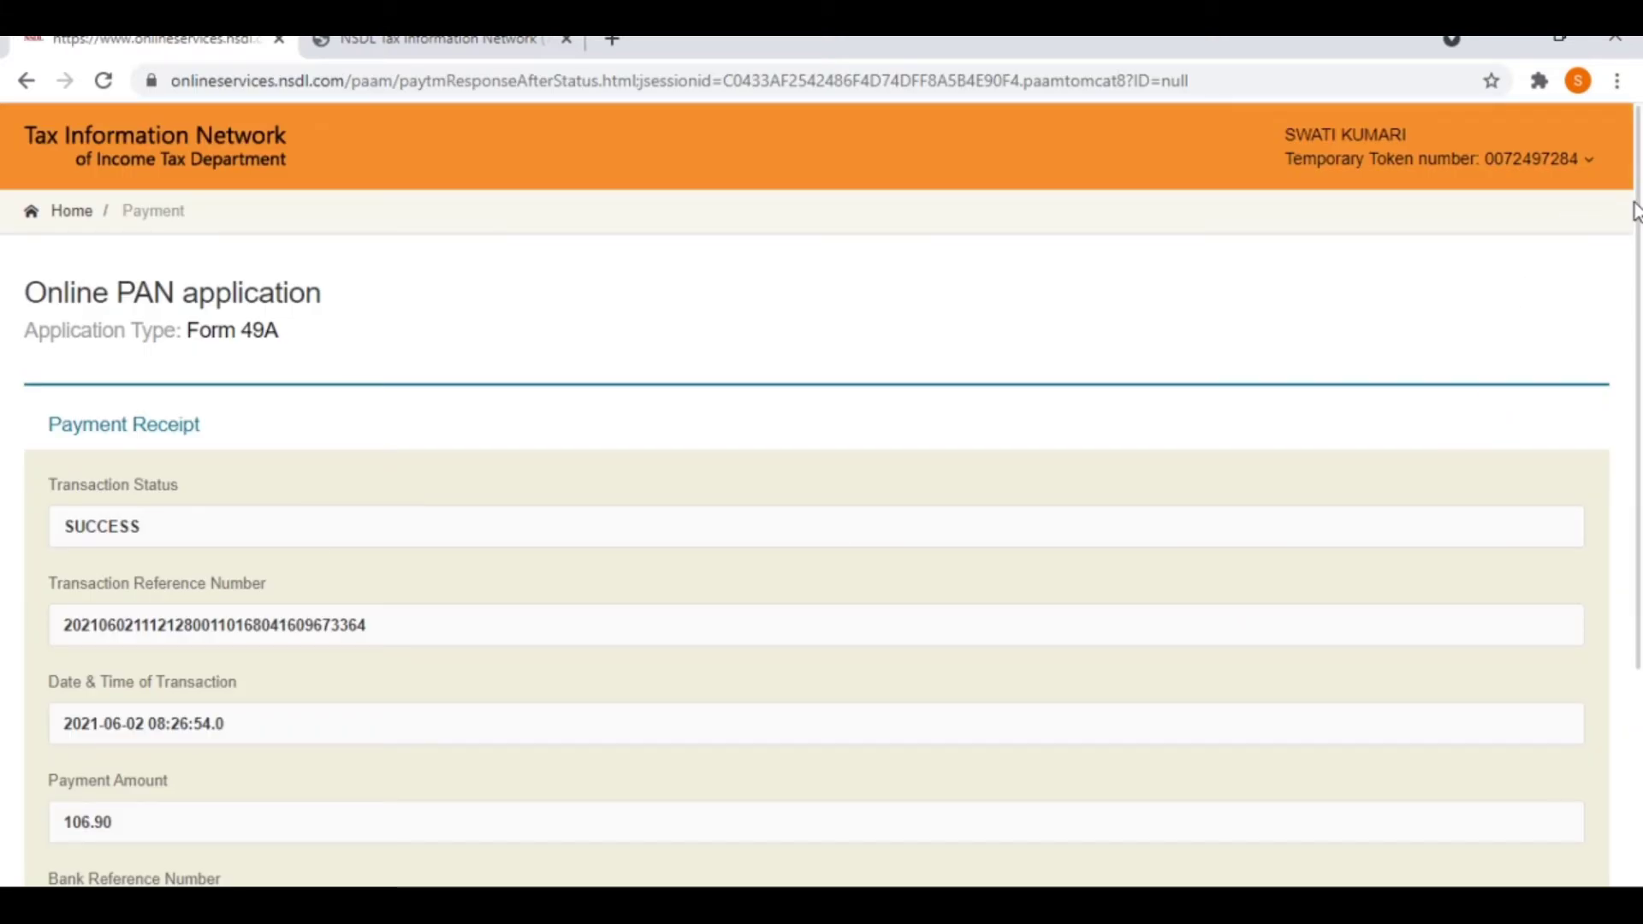
Continue past the successful payment receipt.
{"action": "scroll", "coordinate": [1640, 240], "scroll_direction": "down", "scroll_amount": 1}
{"action": "scroll", "coordinate": [1640, 240], "scroll_direction": "down", "scroll_amount": 4}
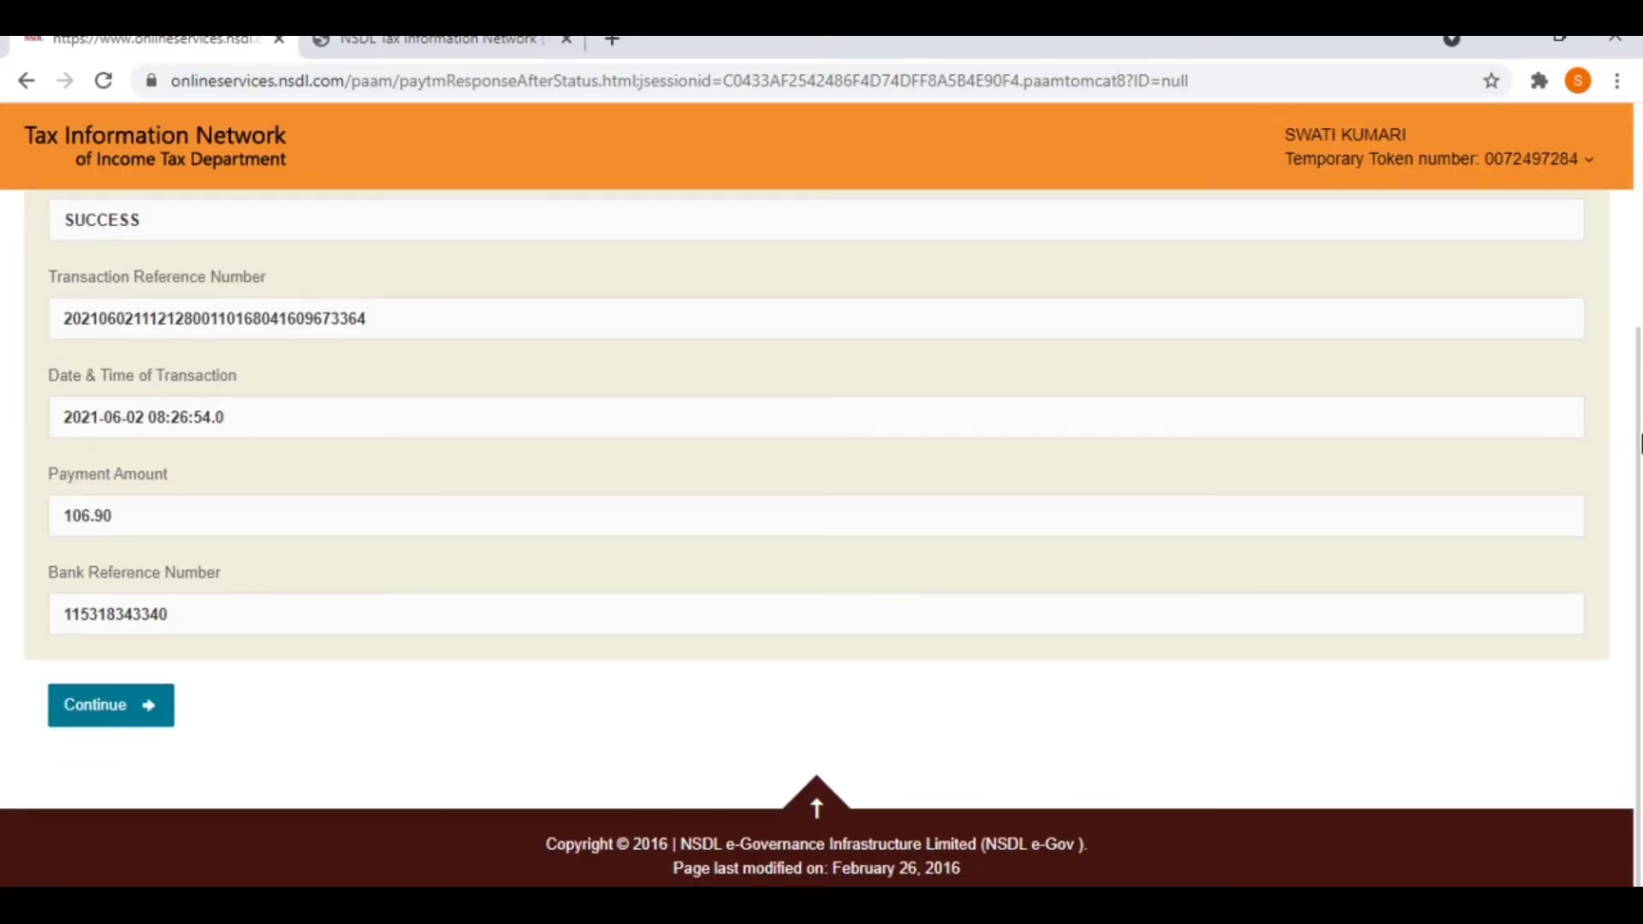
{"action": "left_click", "coordinate": [98, 706]}
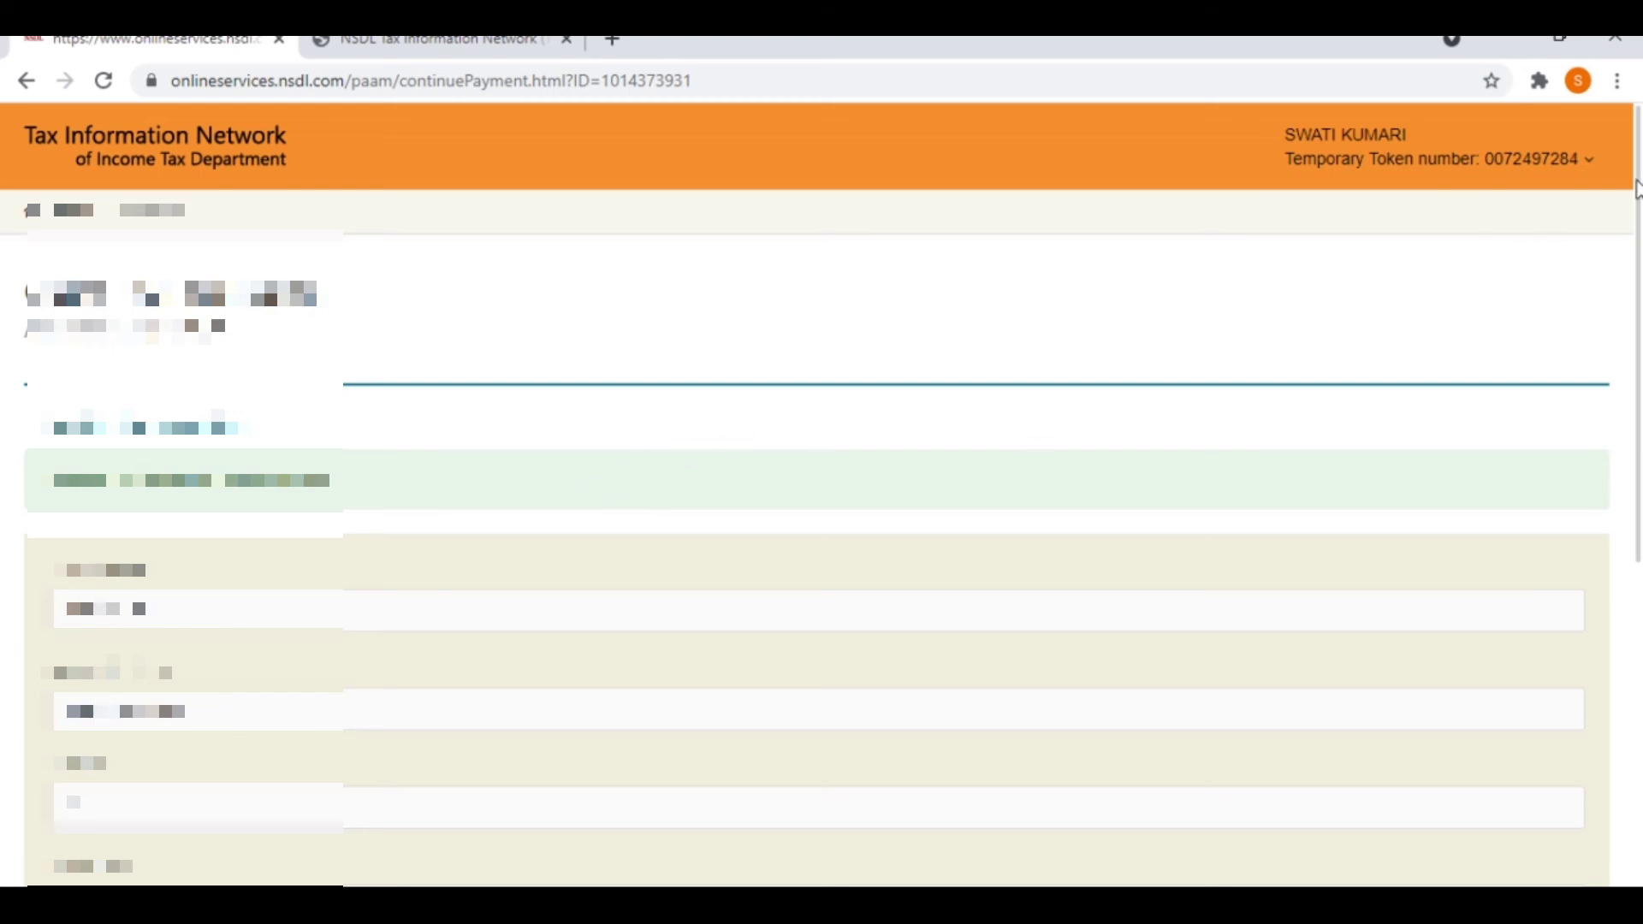
Tick the Aadhaar consent declaration and authenticate the applicant's Aadhaar.
{"action": "left_click_drag", "start_coordinate": [1638, 192], "coordinate": [1637, 419]}
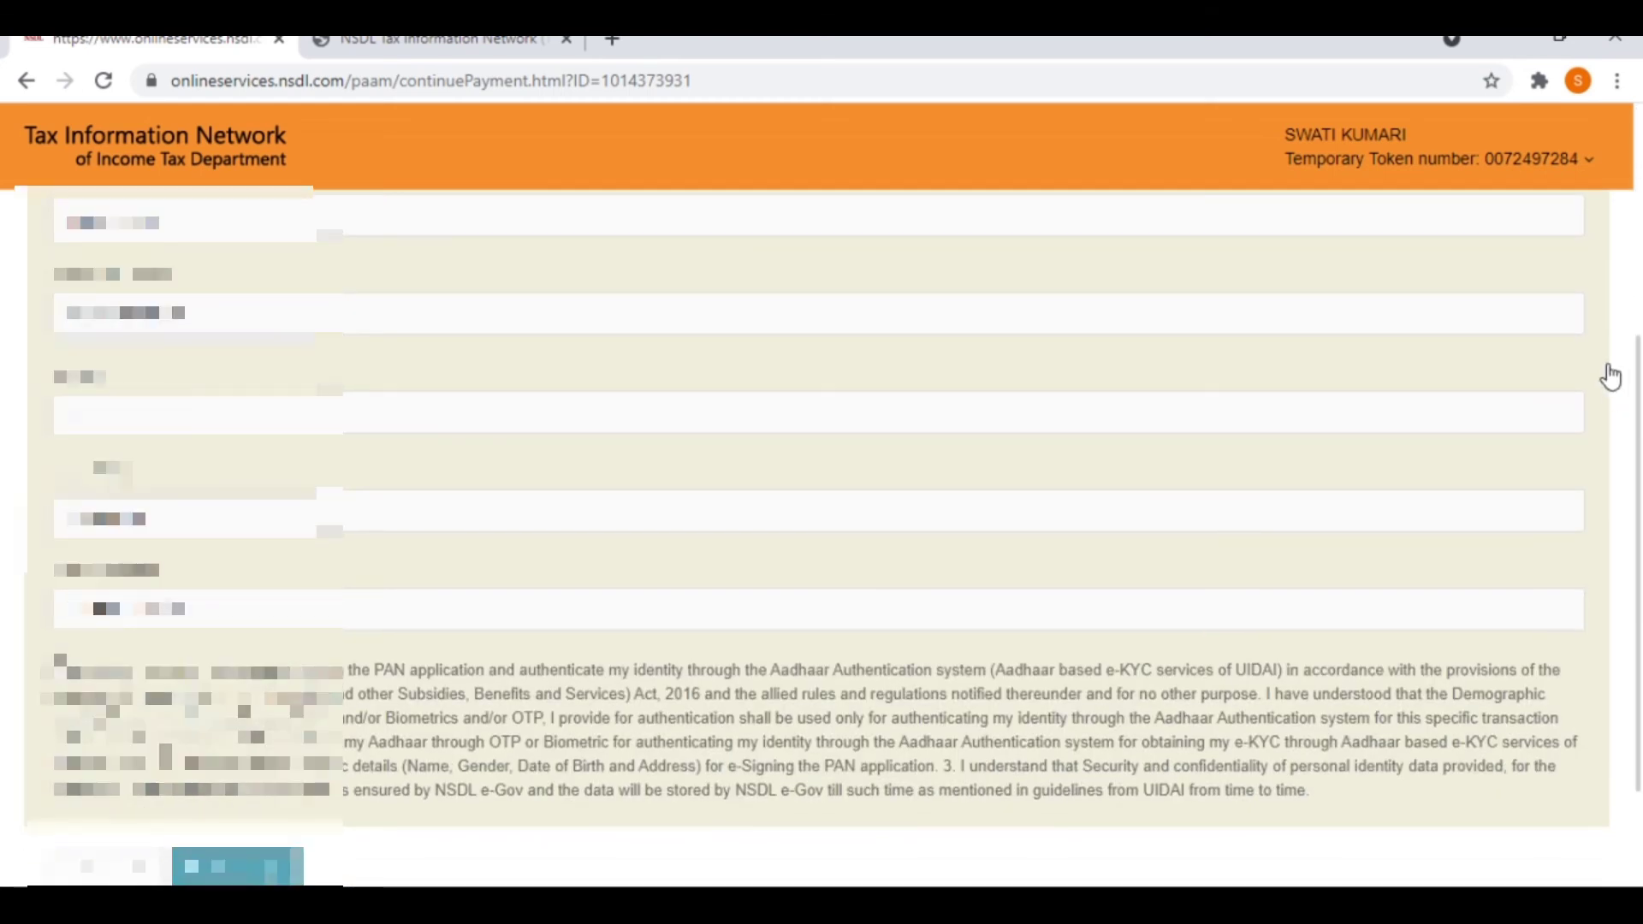
{"action": "left_click_drag", "start_coordinate": [1638, 357], "coordinate": [1635, 616]}
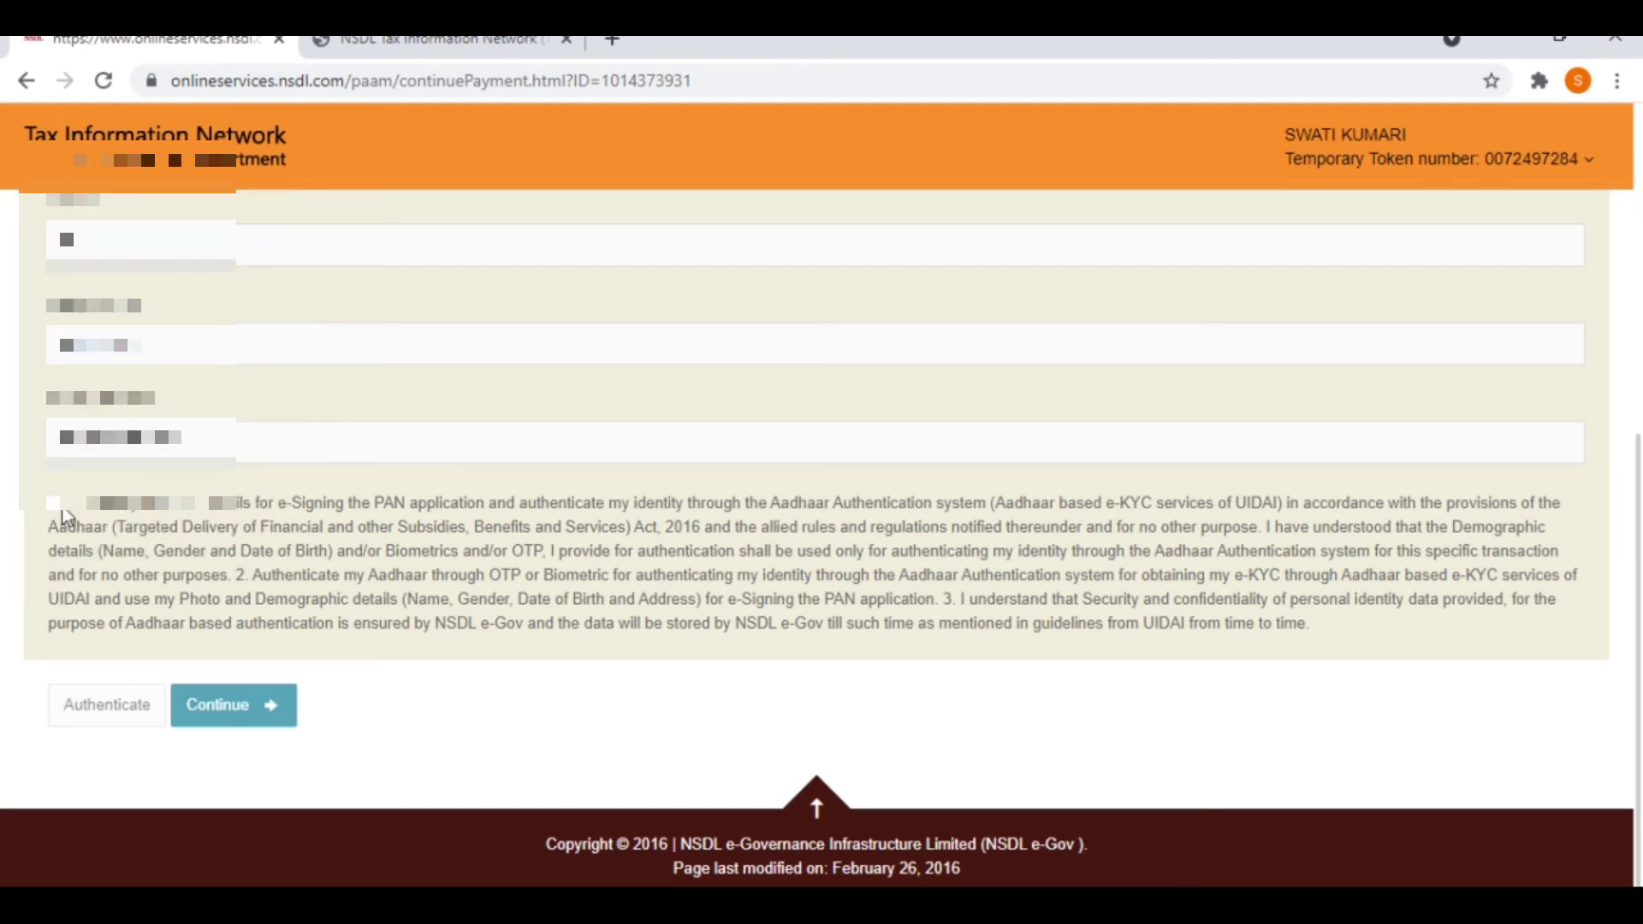
{"action": "left_click", "coordinate": [63, 512]}
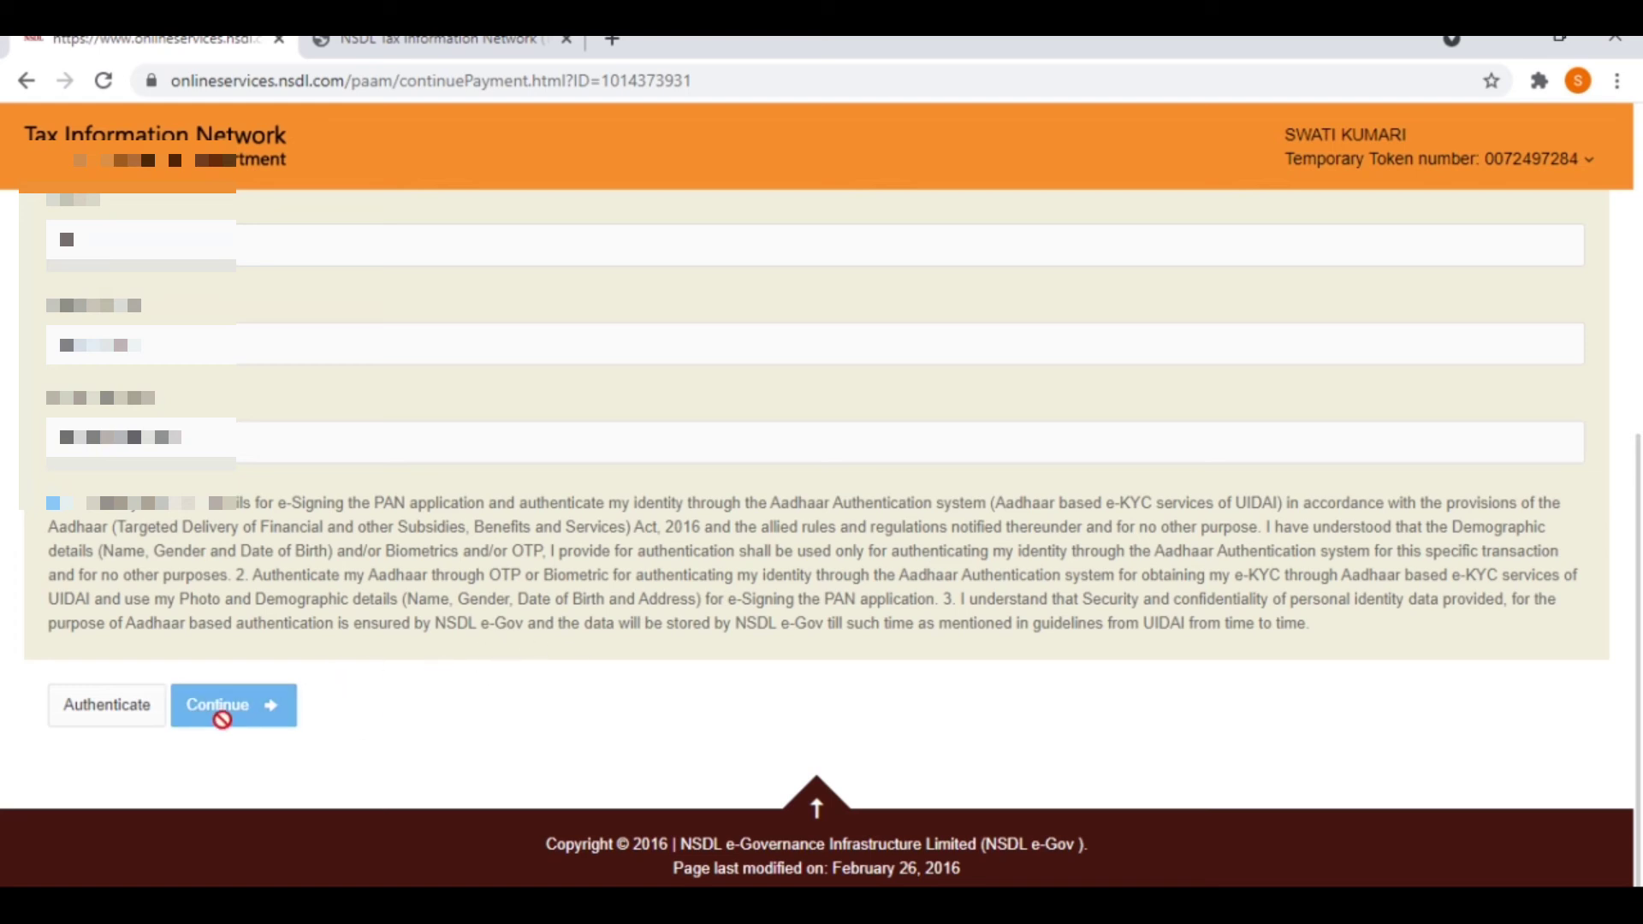
{"action": "left_click", "coordinate": [616, 610]}
{"action": "scroll", "coordinate": [615, 601], "scroll_direction": "up", "scroll_amount": 5}
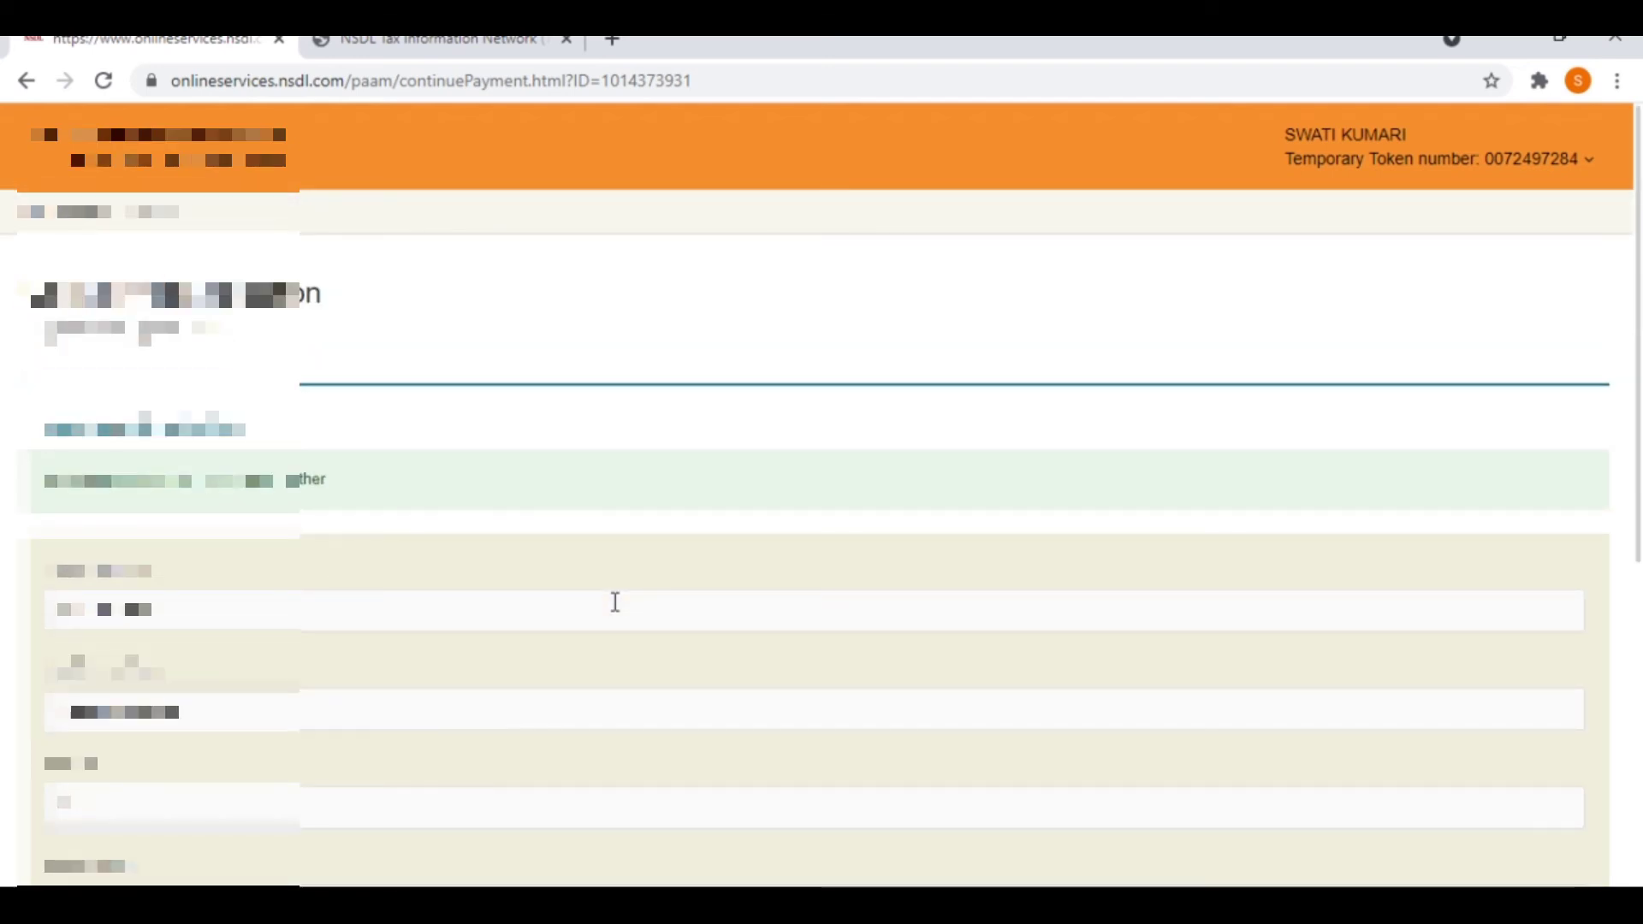
{"action": "scroll", "coordinate": [615, 601], "scroll_direction": "down", "scroll_amount": 7}
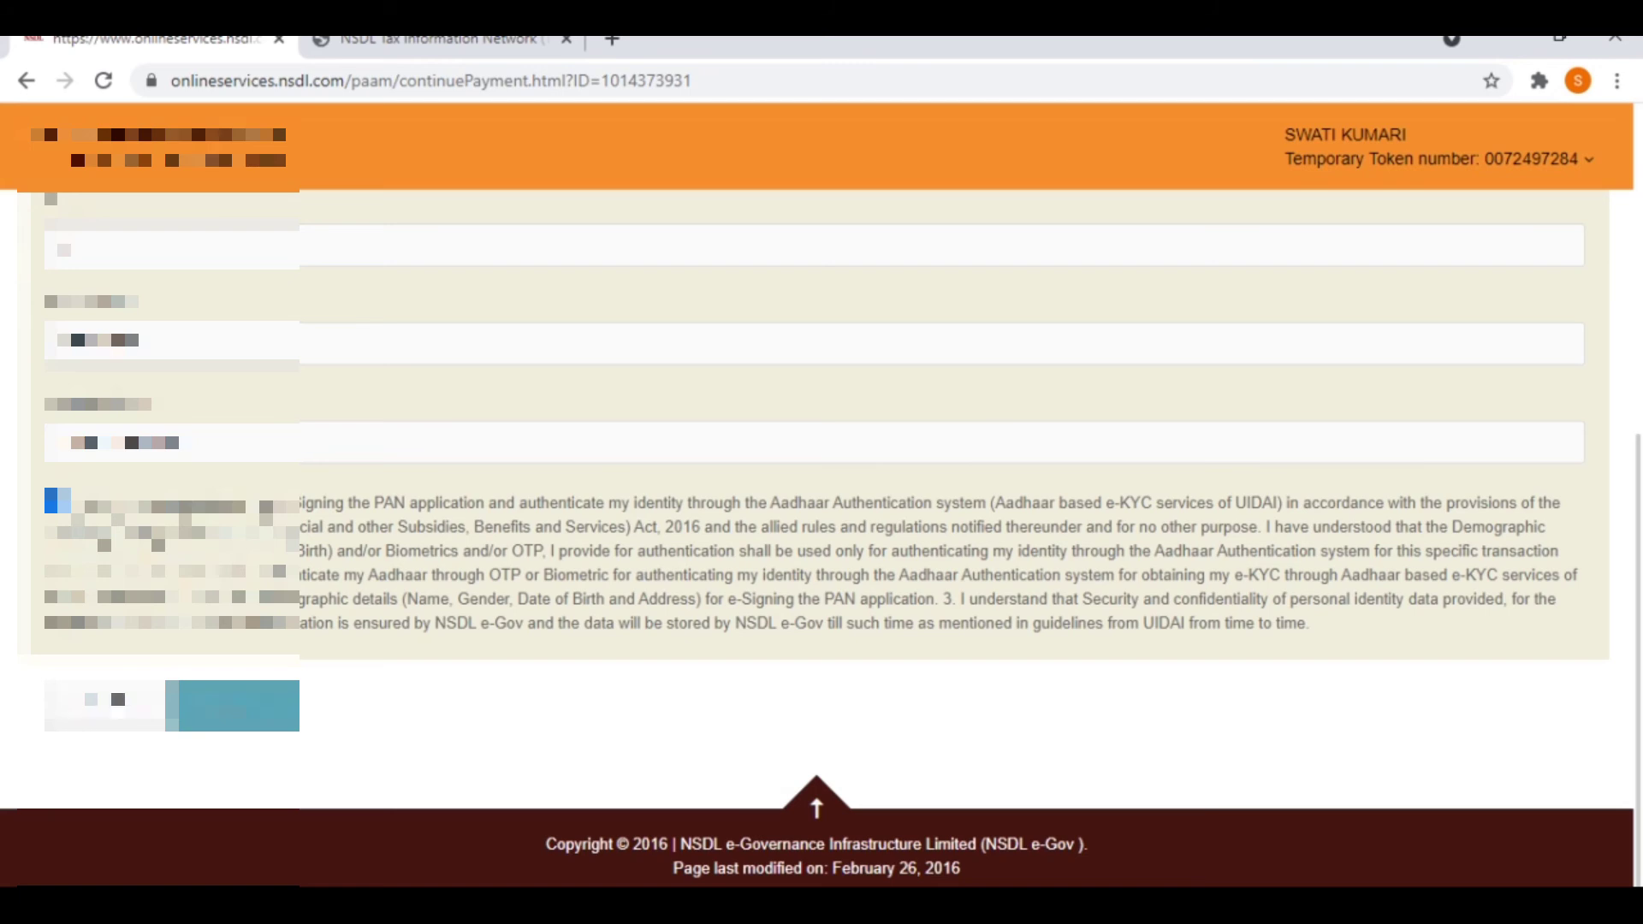
{"action": "left_click", "coordinate": [108, 703]}
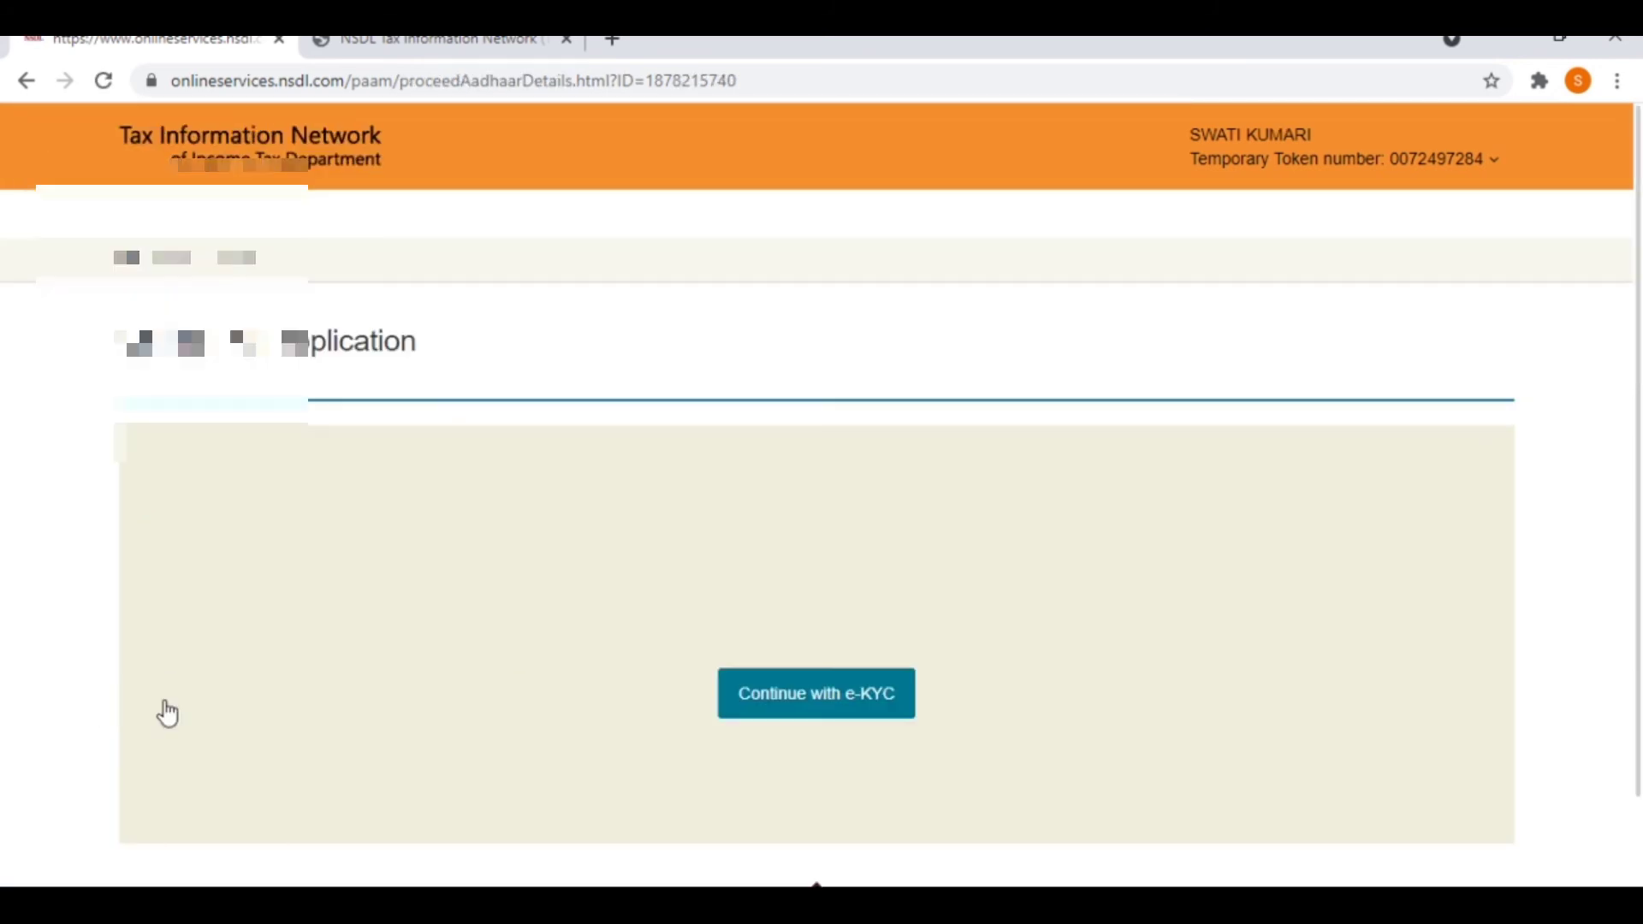
Continue with e-KYC, enter the received Aadhaar OTP and submit it.
{"action": "left_click", "coordinate": [769, 700]}
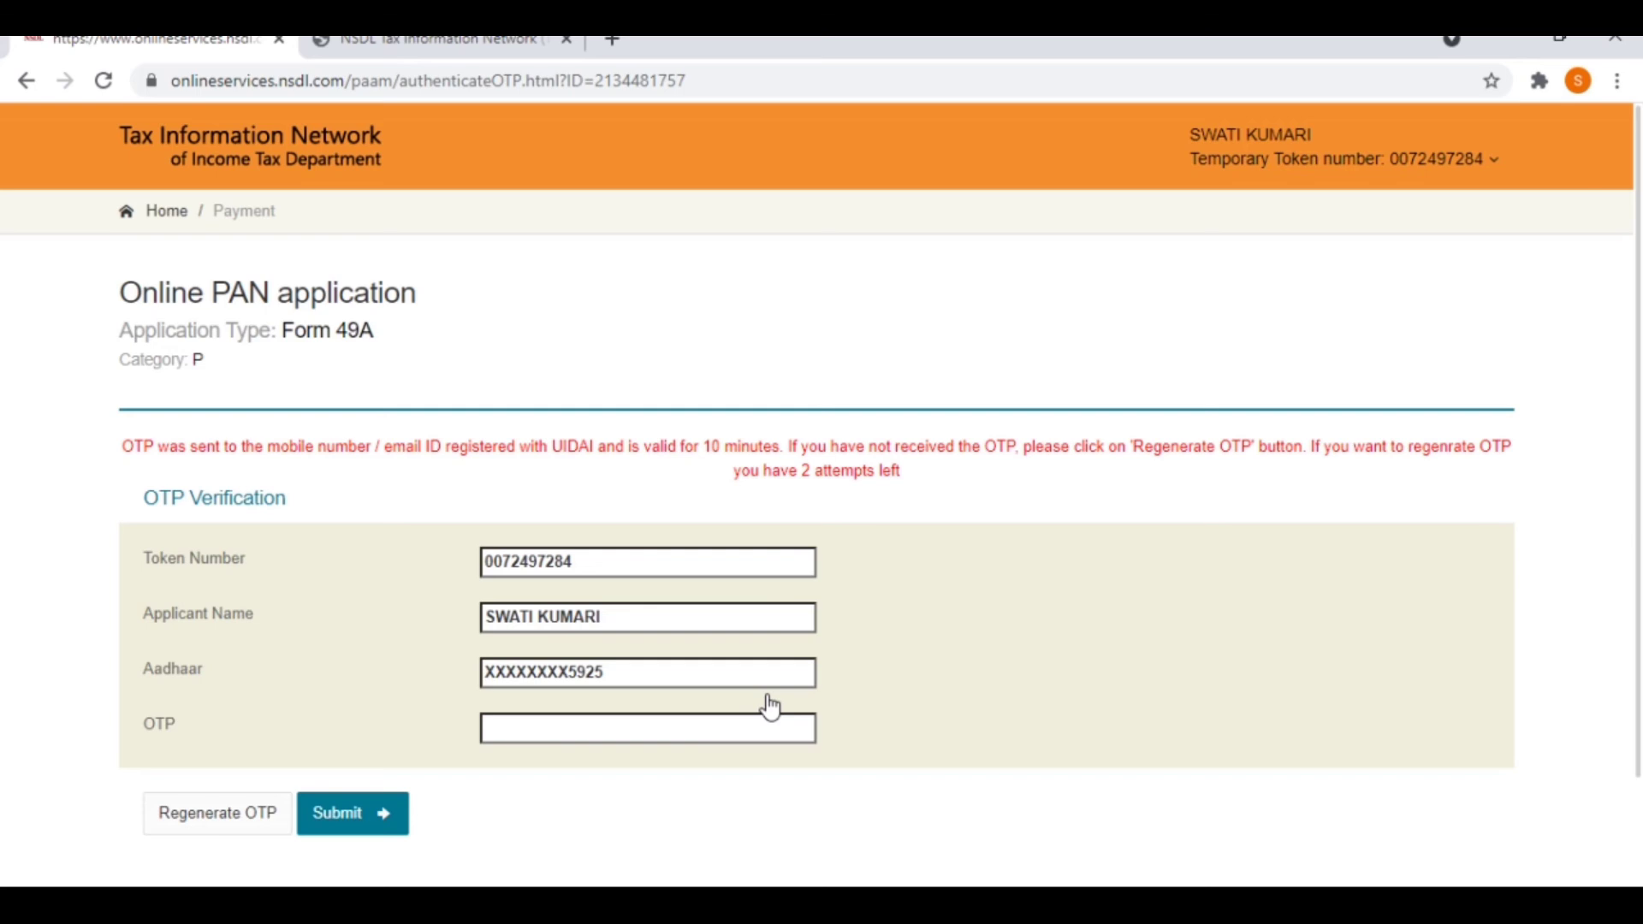
{"action": "left_click", "coordinate": [571, 728]}
{"action": "left_click", "coordinate": [347, 821]}
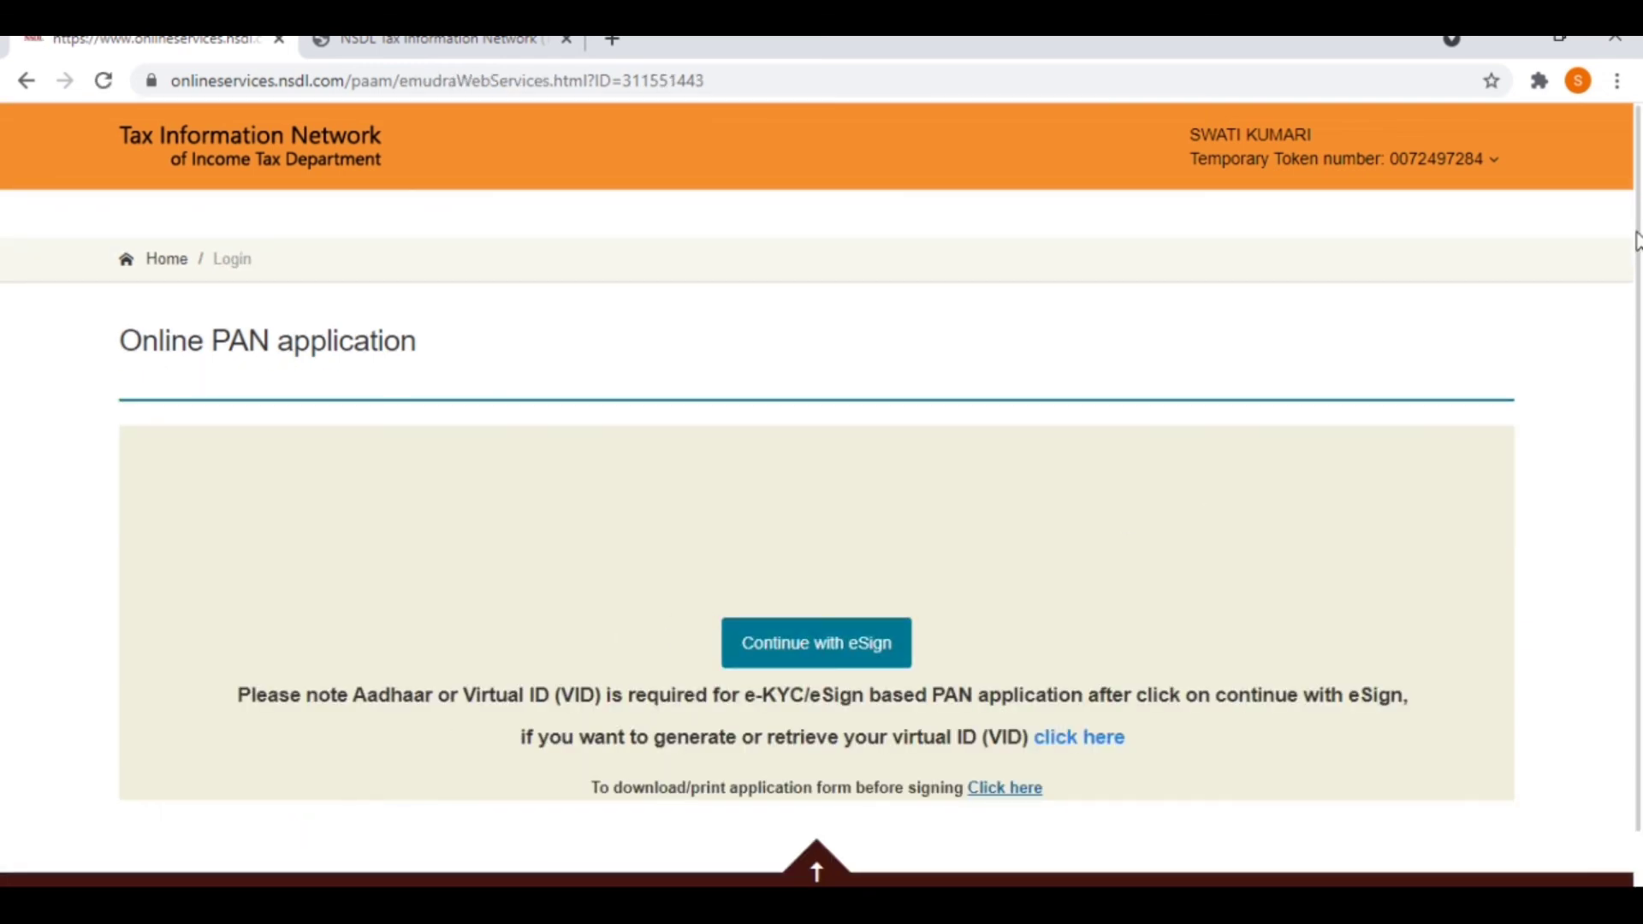
Authorize NSDL e-Gov eSign, enter the applicant's Aadhaar number and verify the OTP.
{"action": "left_click_drag", "start_coordinate": [1636, 239], "coordinate": [1636, 282]}
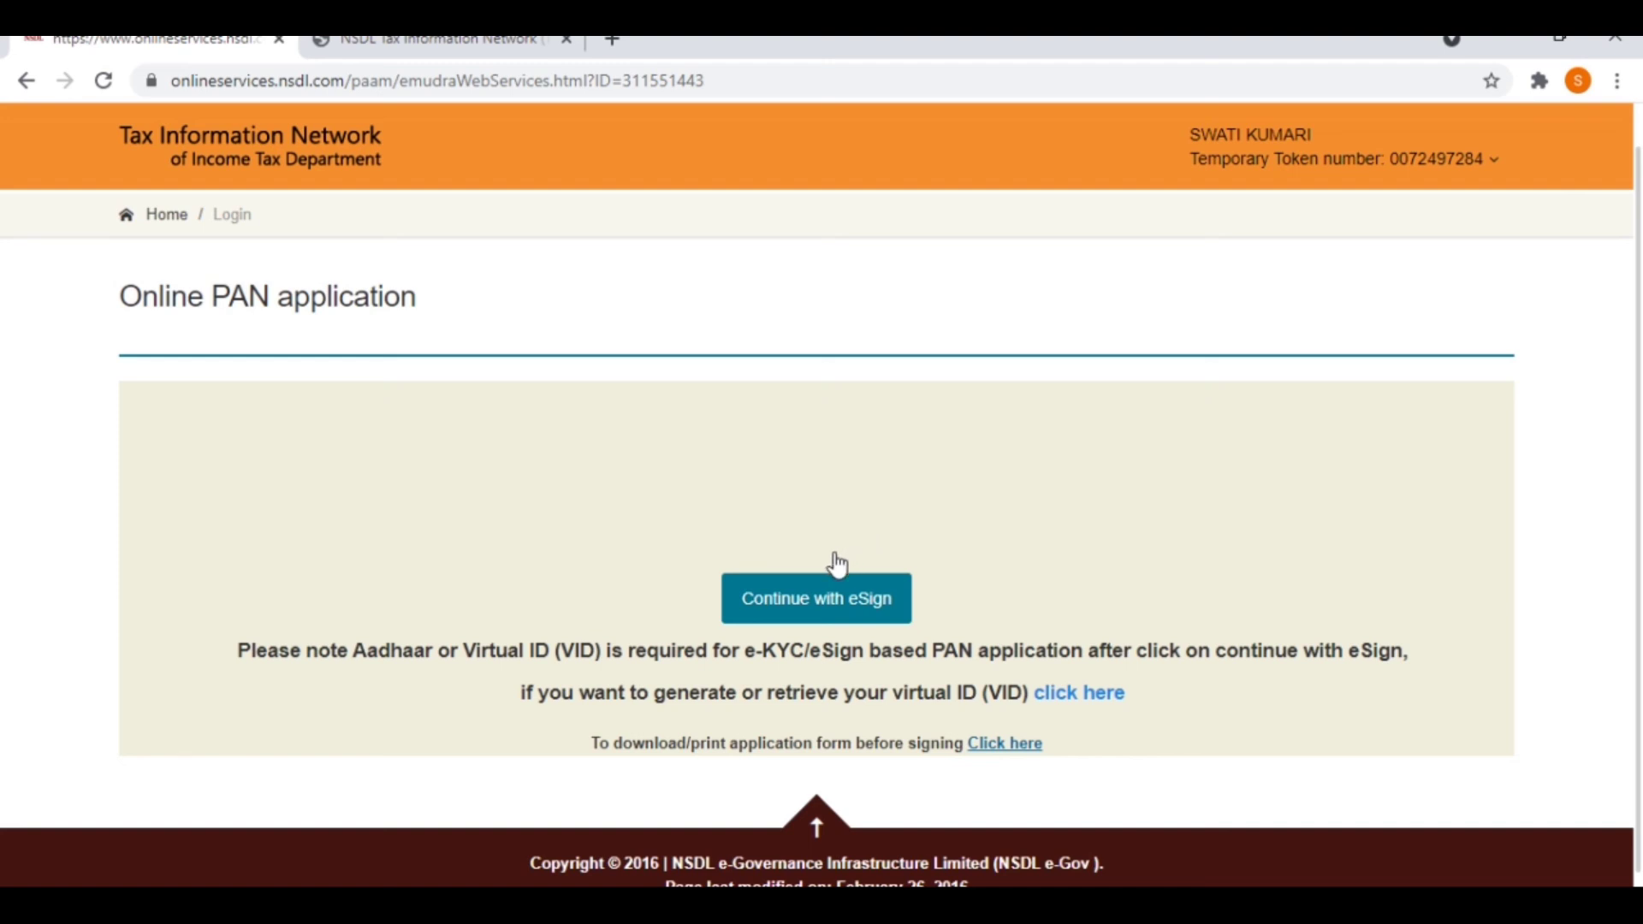
{"action": "left_click", "coordinate": [837, 598]}
{"action": "left_click", "coordinate": [403, 280]}
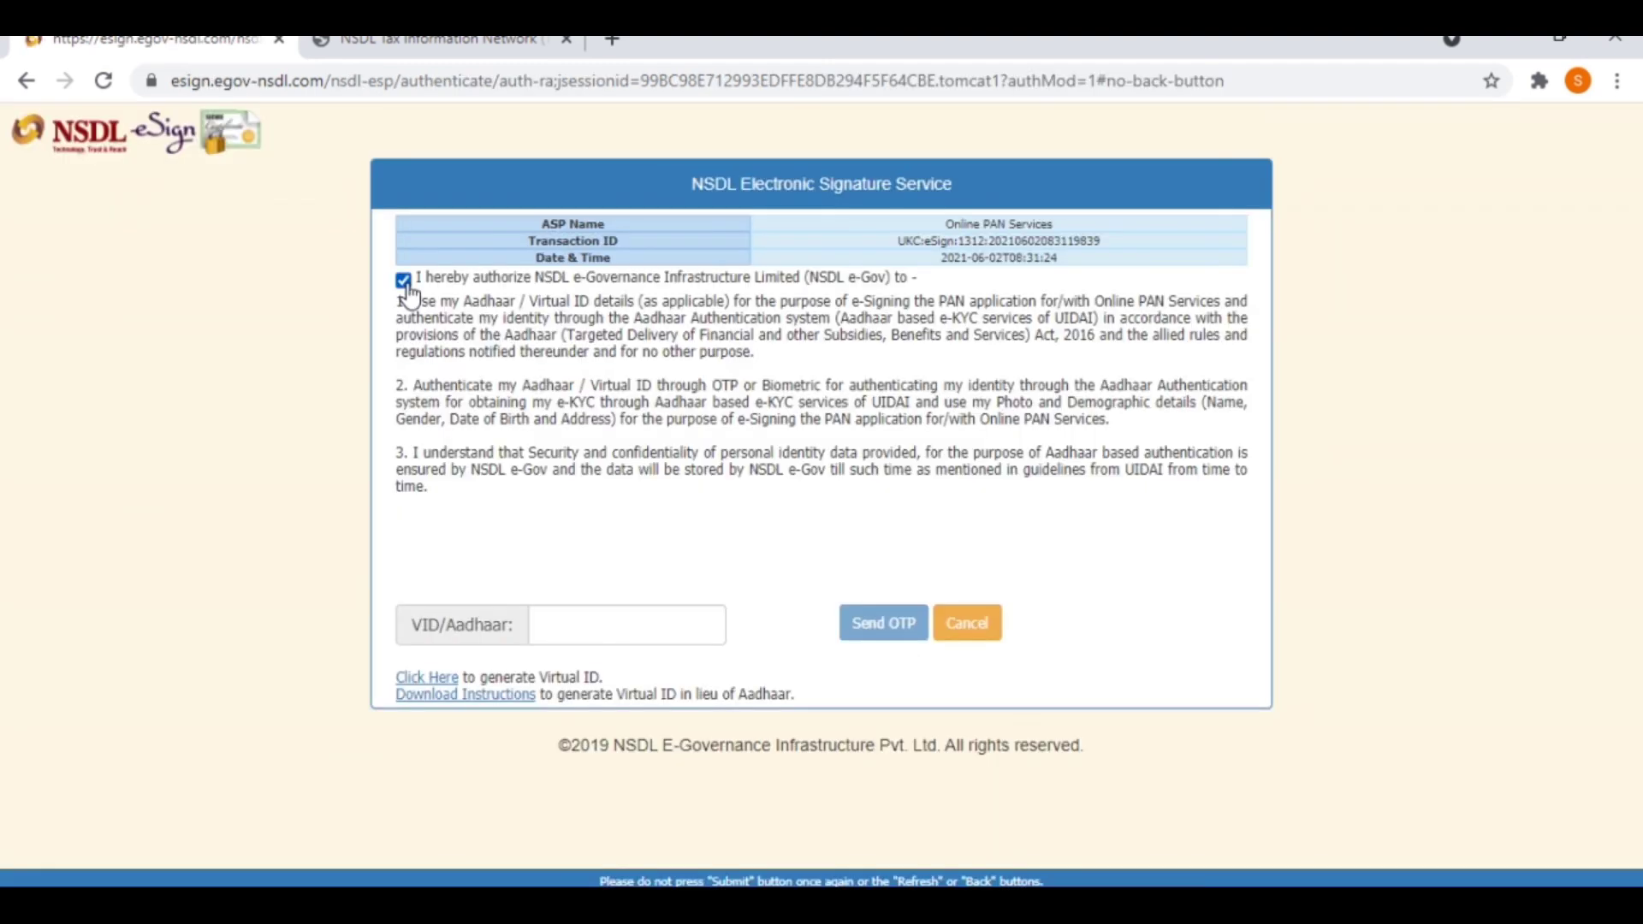
{"action": "left_click", "coordinate": [592, 622]}
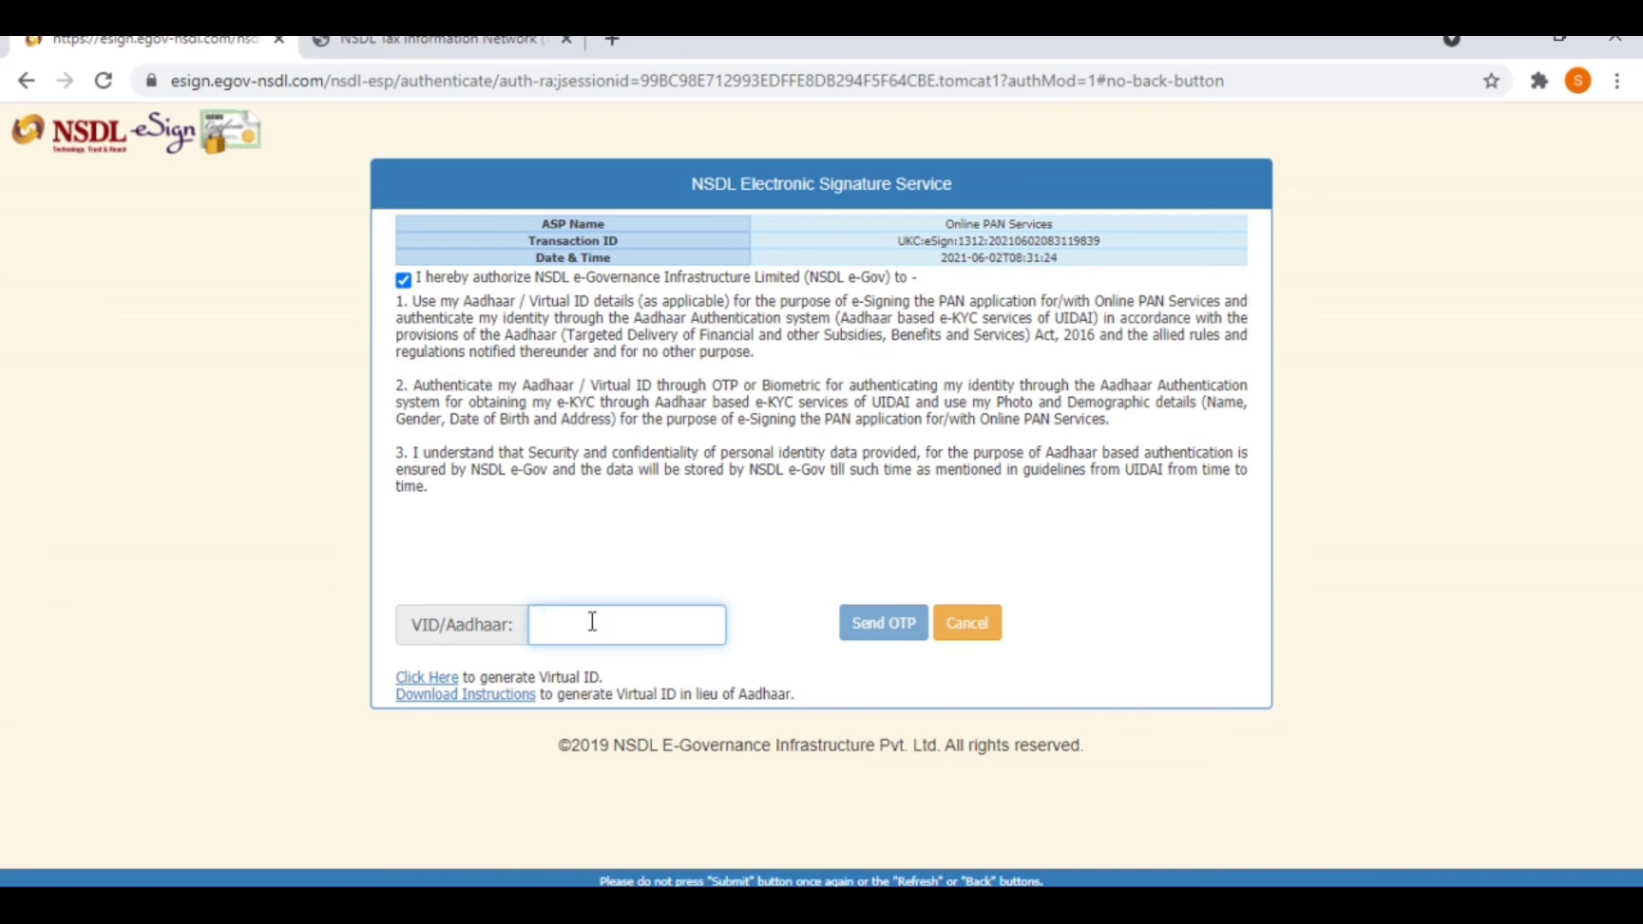
{"action": "type", "text": "•"}
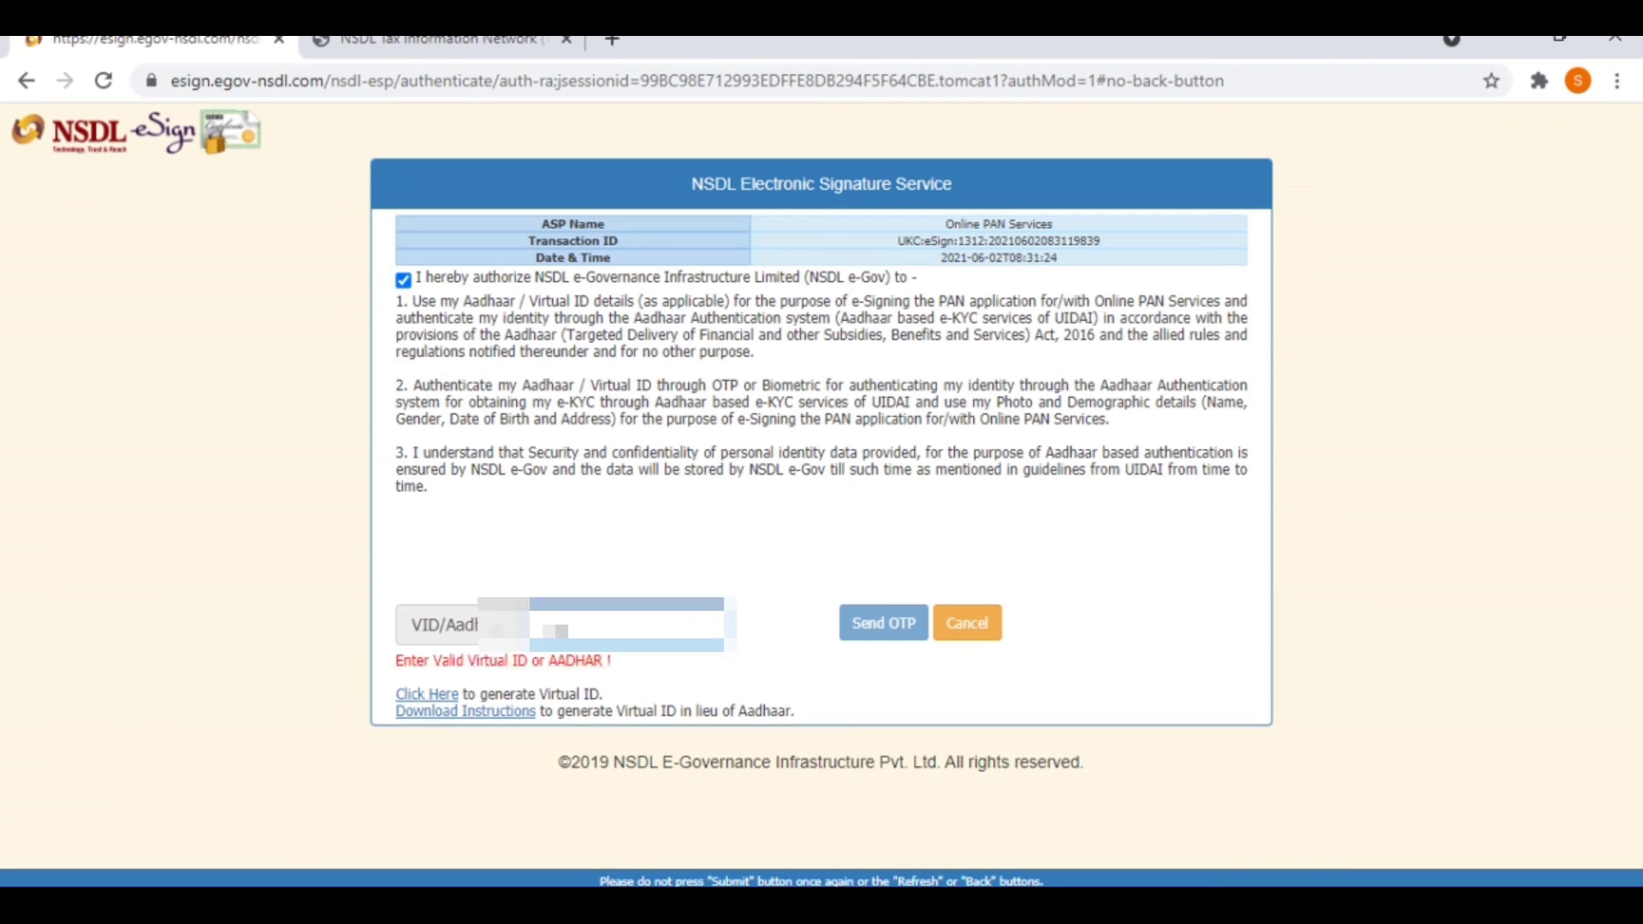
{"action": "type", "text": "••"}
{"action": "key", "text": "BackSpace"}
{"action": "key", "text": "BackSpace"}
{"action": "key", "text": "BackSpace"}
{"action": "key", "text": "BackSpace"}
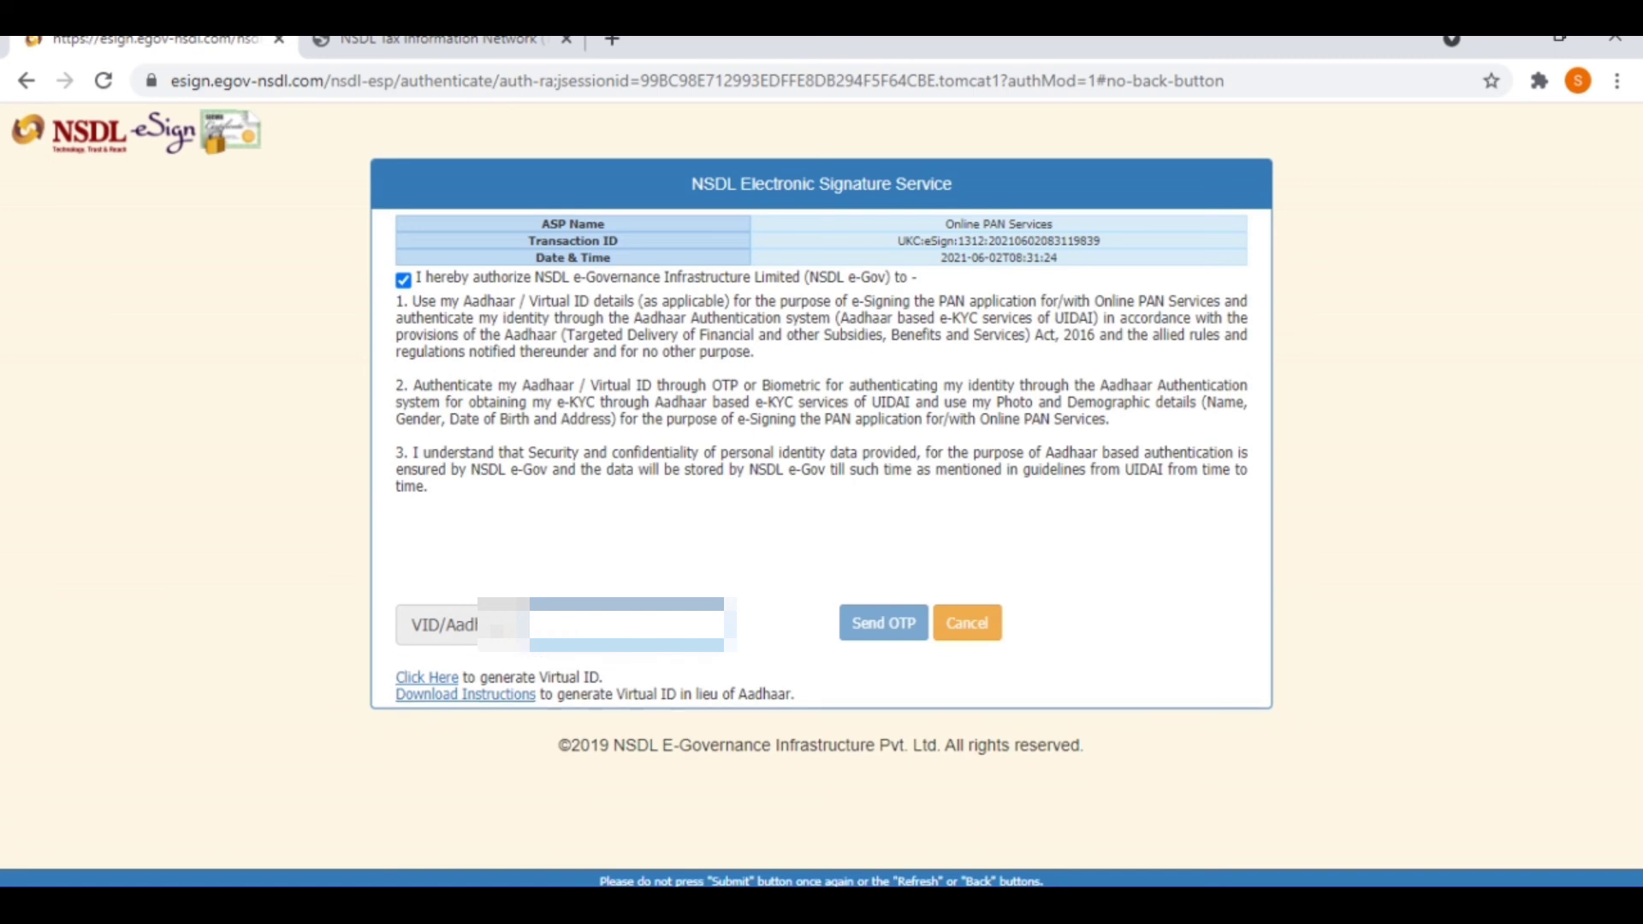
{"action": "type", "text": "•••"}
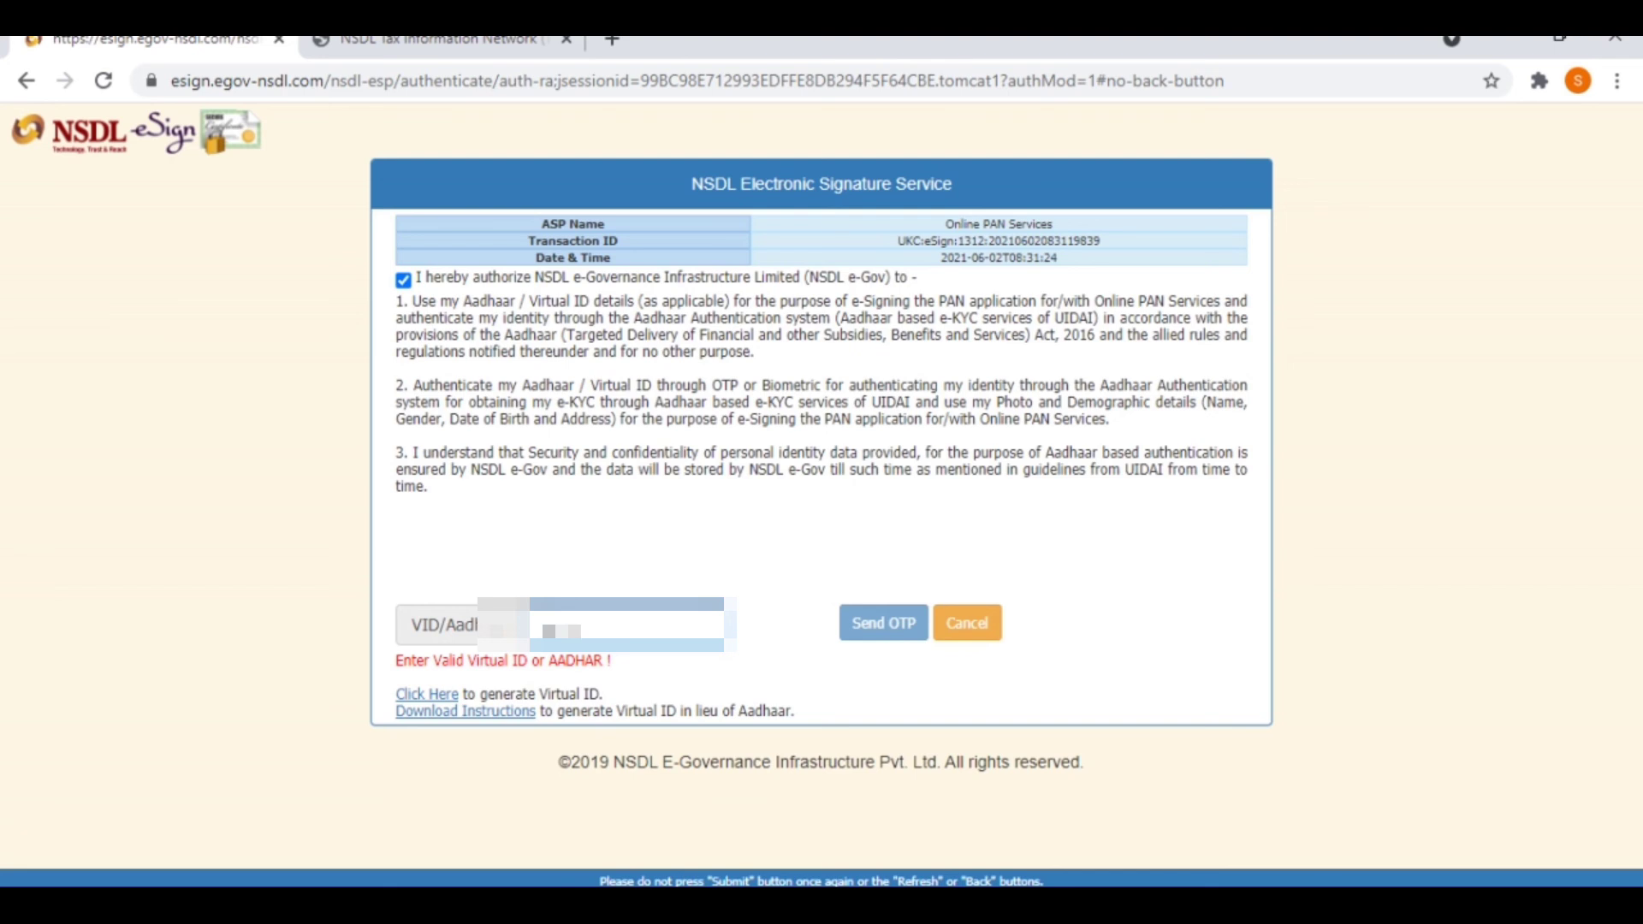
{"action": "type", "text": "•••"}
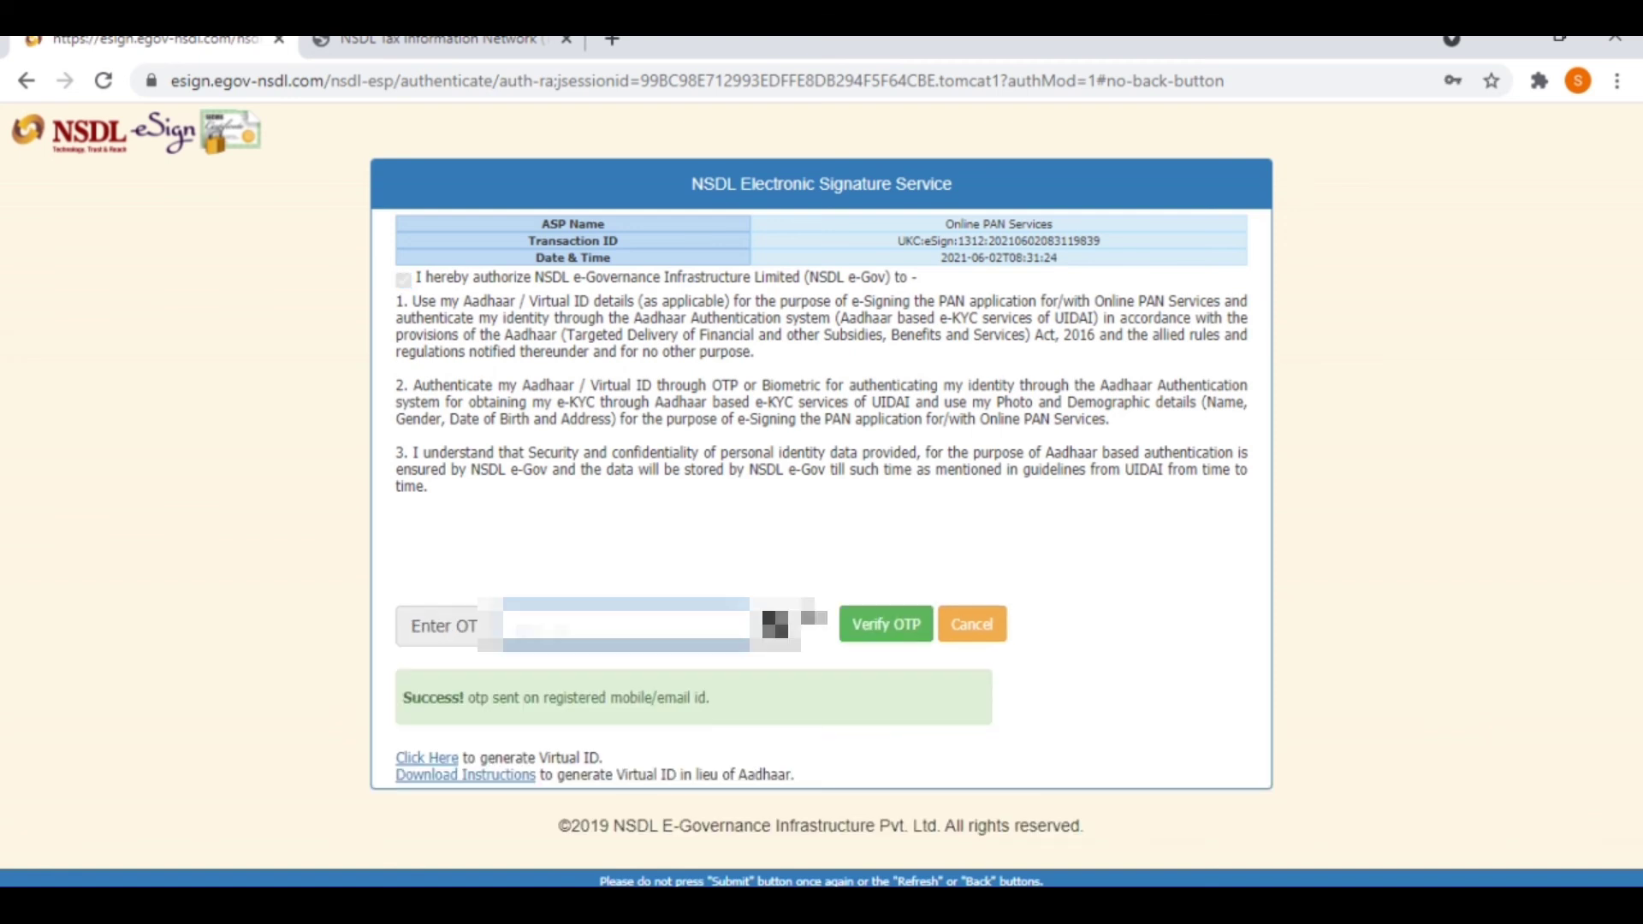
{"action": "left_click", "coordinate": [895, 625]}
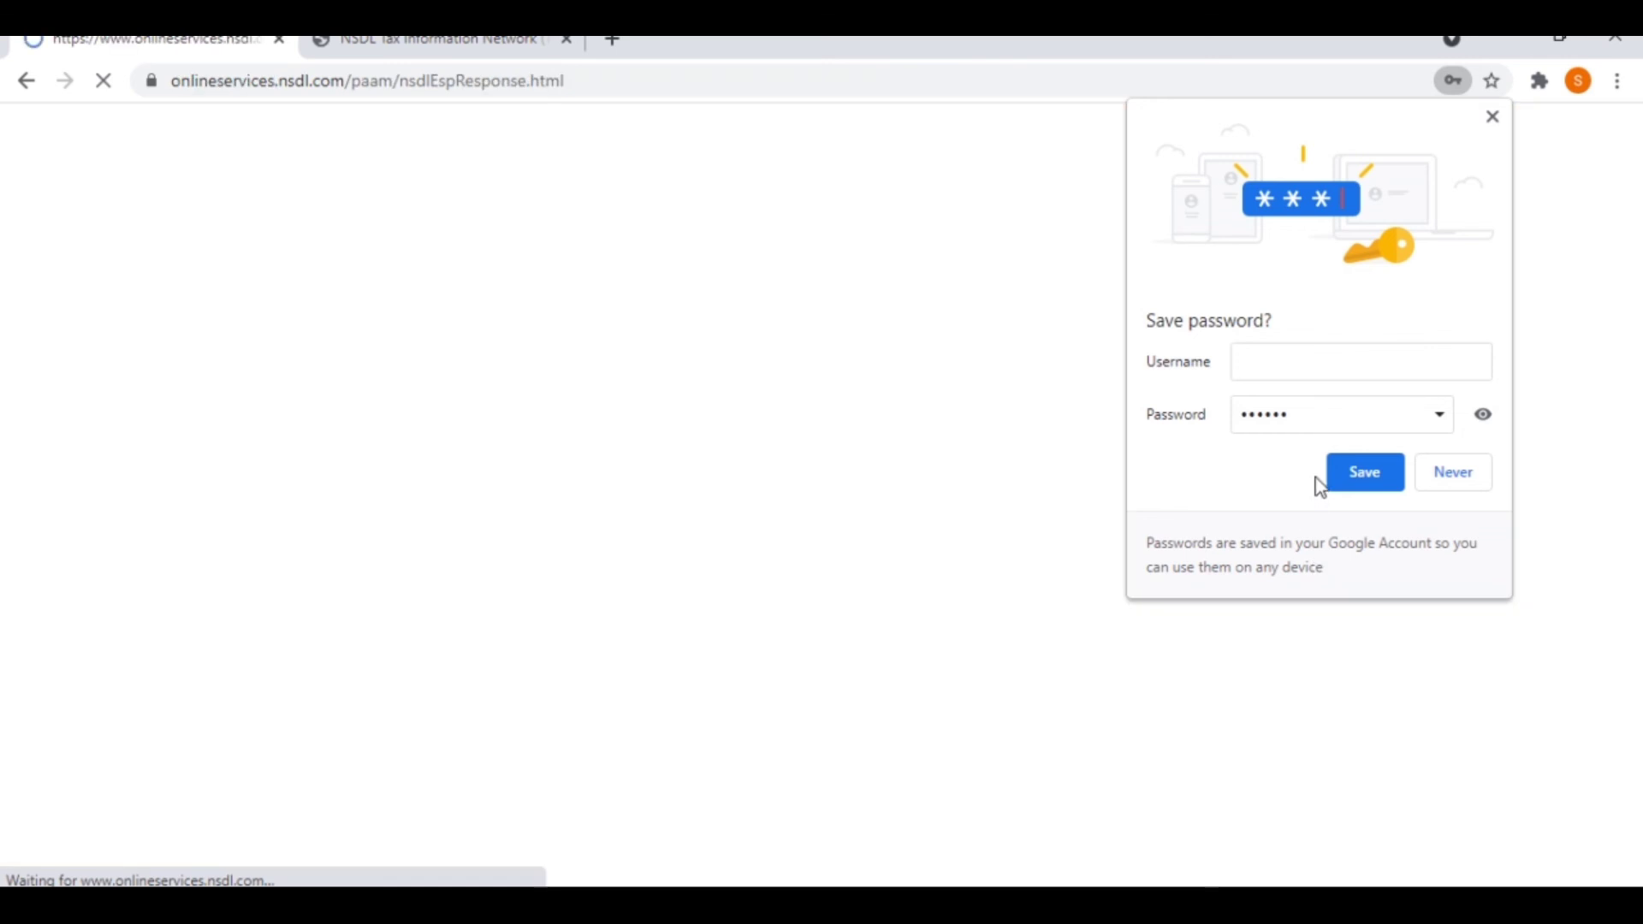
Decline saving the password, unlock the e-signed Form 49A PDF and scroll through it.
{"action": "left_click", "coordinate": [1446, 476]}
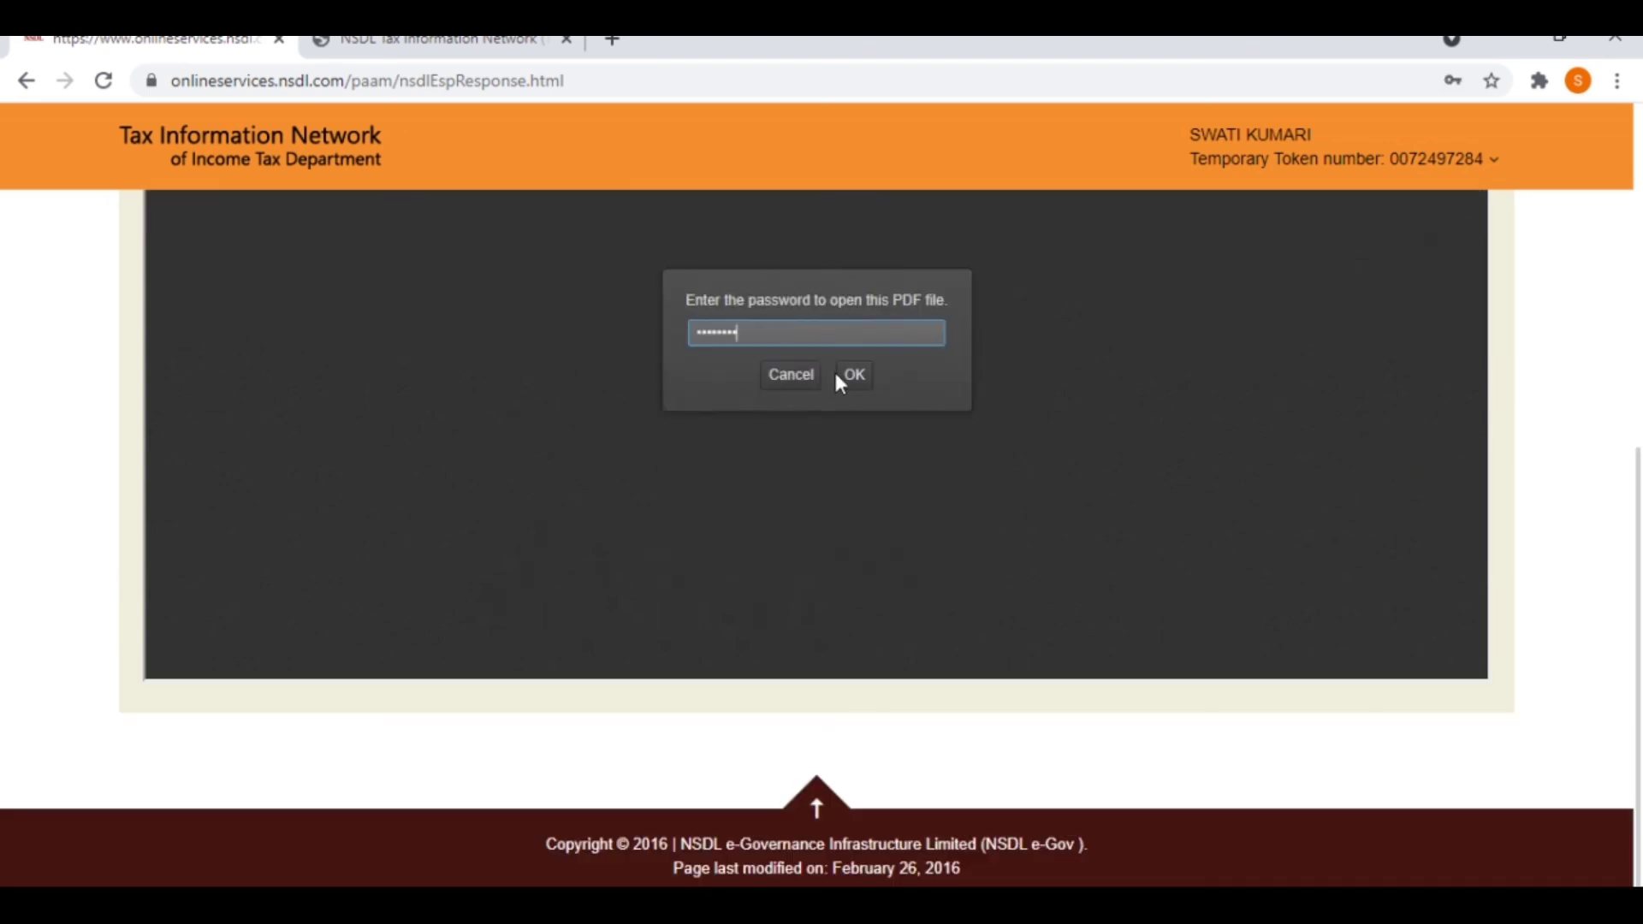
{"action": "left_click", "coordinate": [853, 375]}
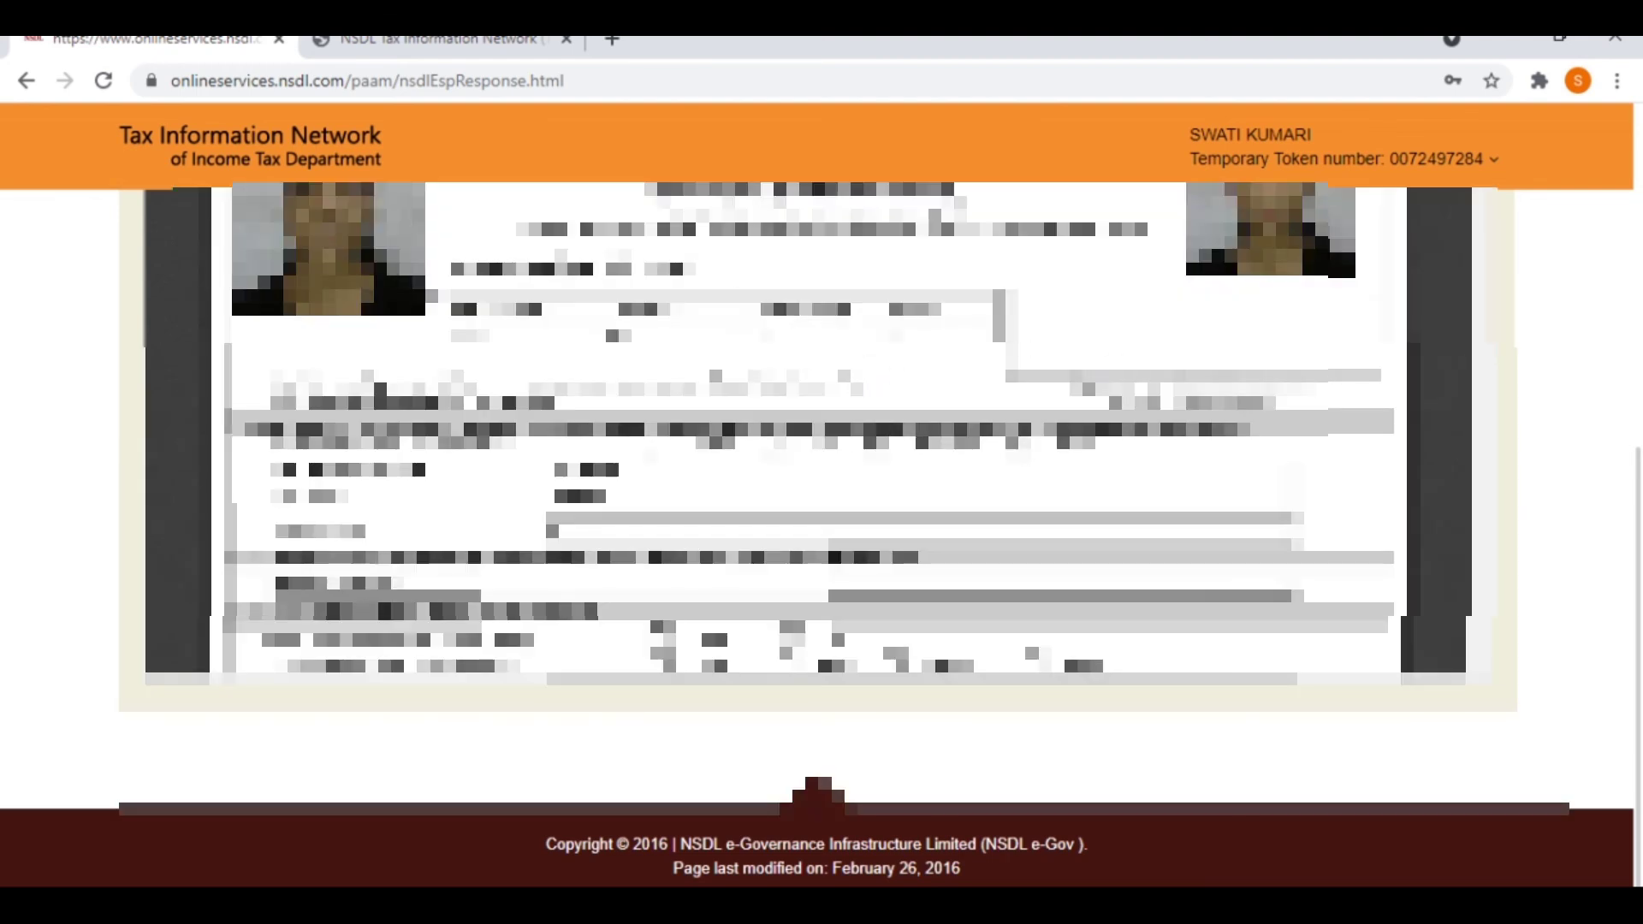
{"action": "left_click_drag", "start_coordinate": [1636, 538], "coordinate": [1624, 377]}
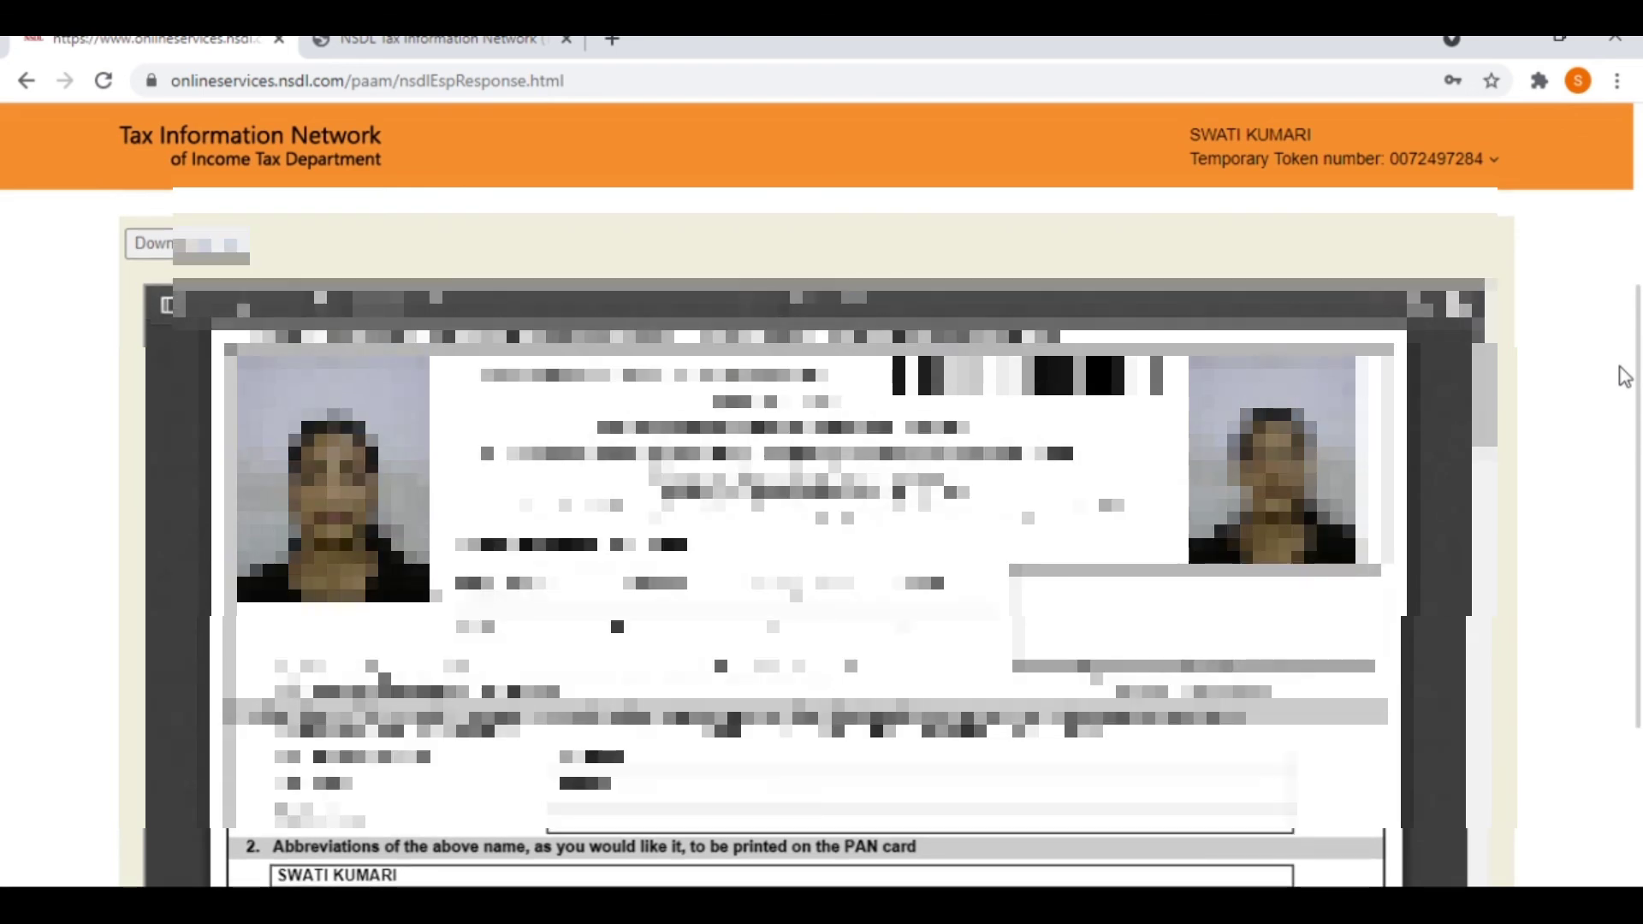
{"action": "left_click_drag", "start_coordinate": [1624, 377], "coordinate": [1613, 315]}
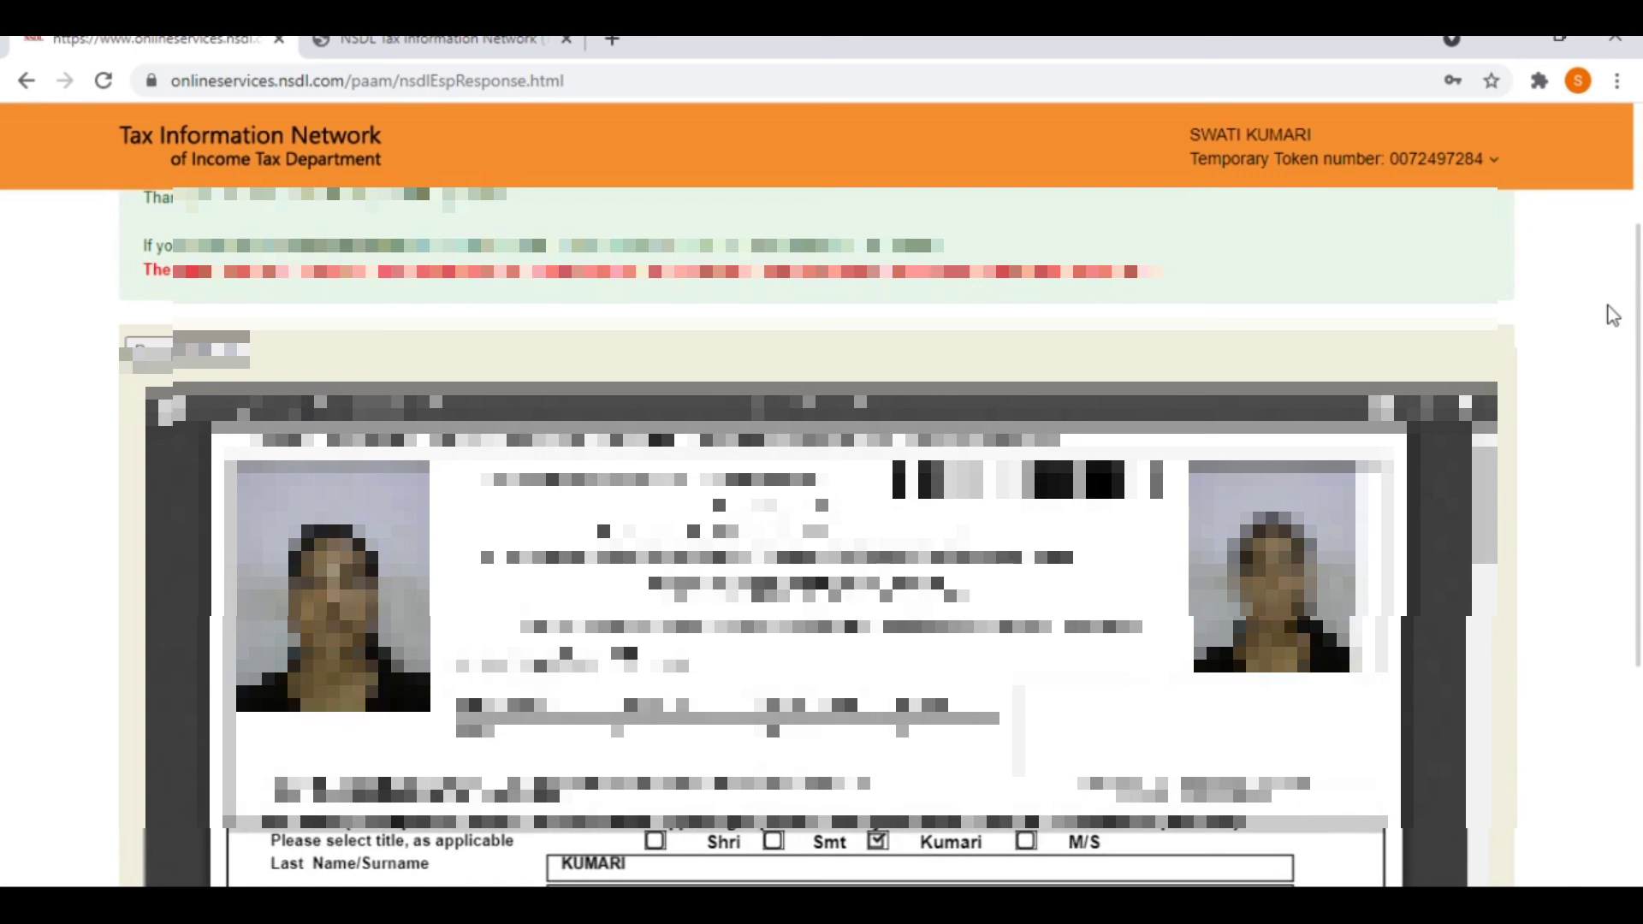